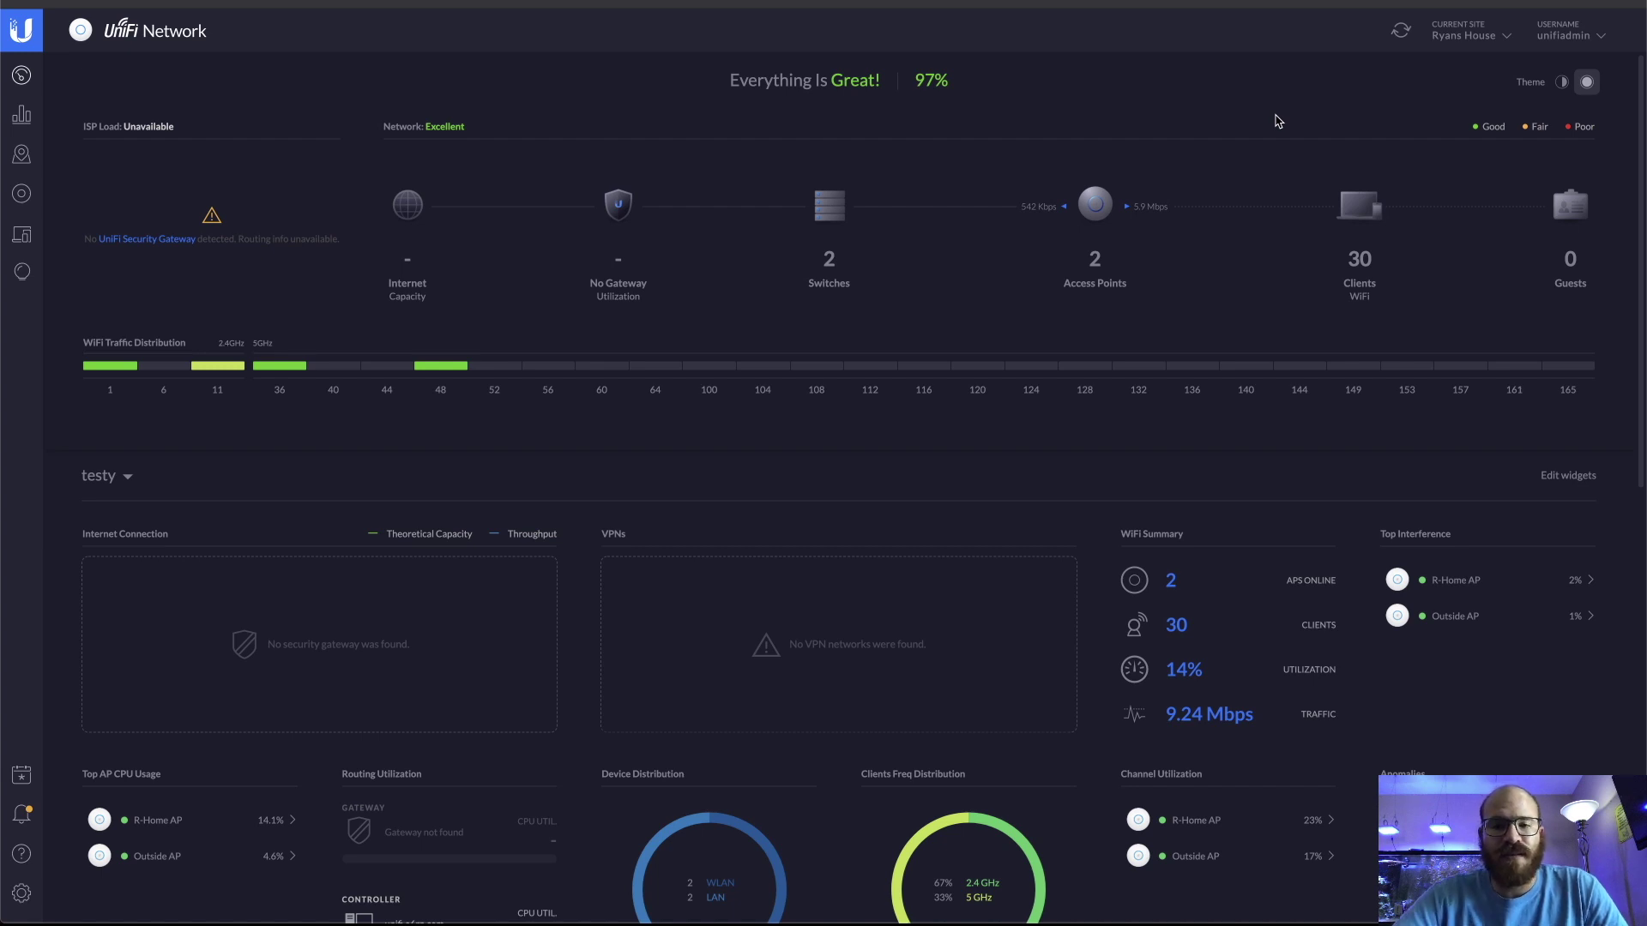
Go to the Local Networks list under Settings > Networks
{"action": "left_click", "coordinate": [21, 893]}
{"action": "left_click", "coordinate": [129, 487]}
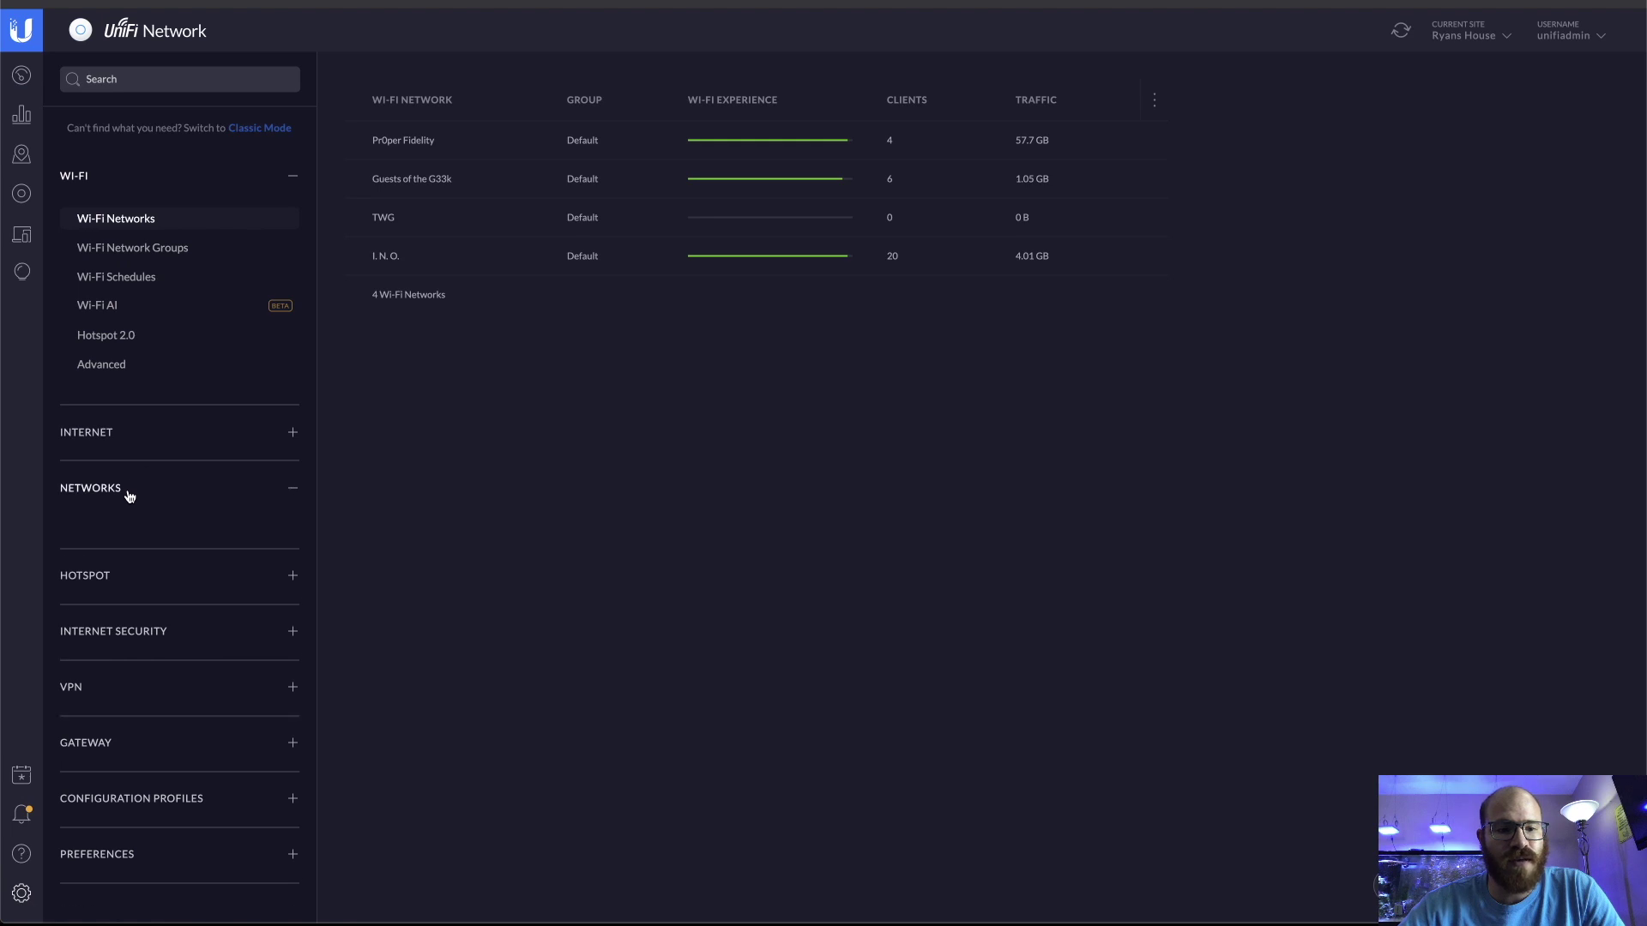
{"action": "left_click", "coordinate": [127, 533]}
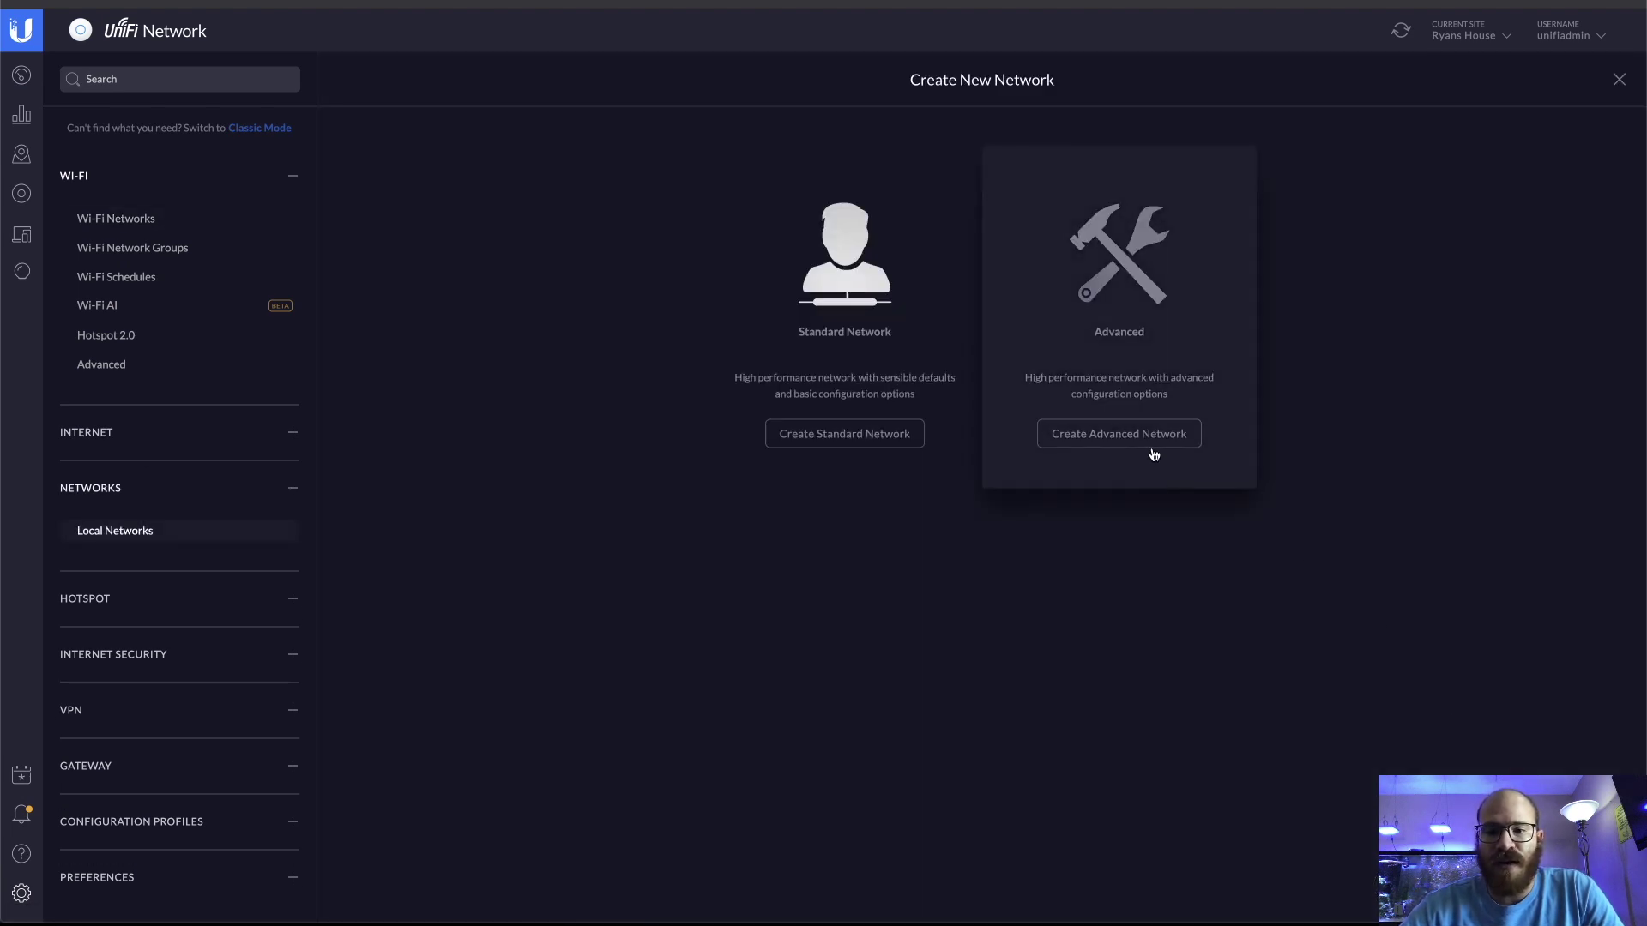
Create a VLAN-only advanced network named Bench2 with VLAN ID 11
{"action": "left_click", "coordinate": [1163, 444]}
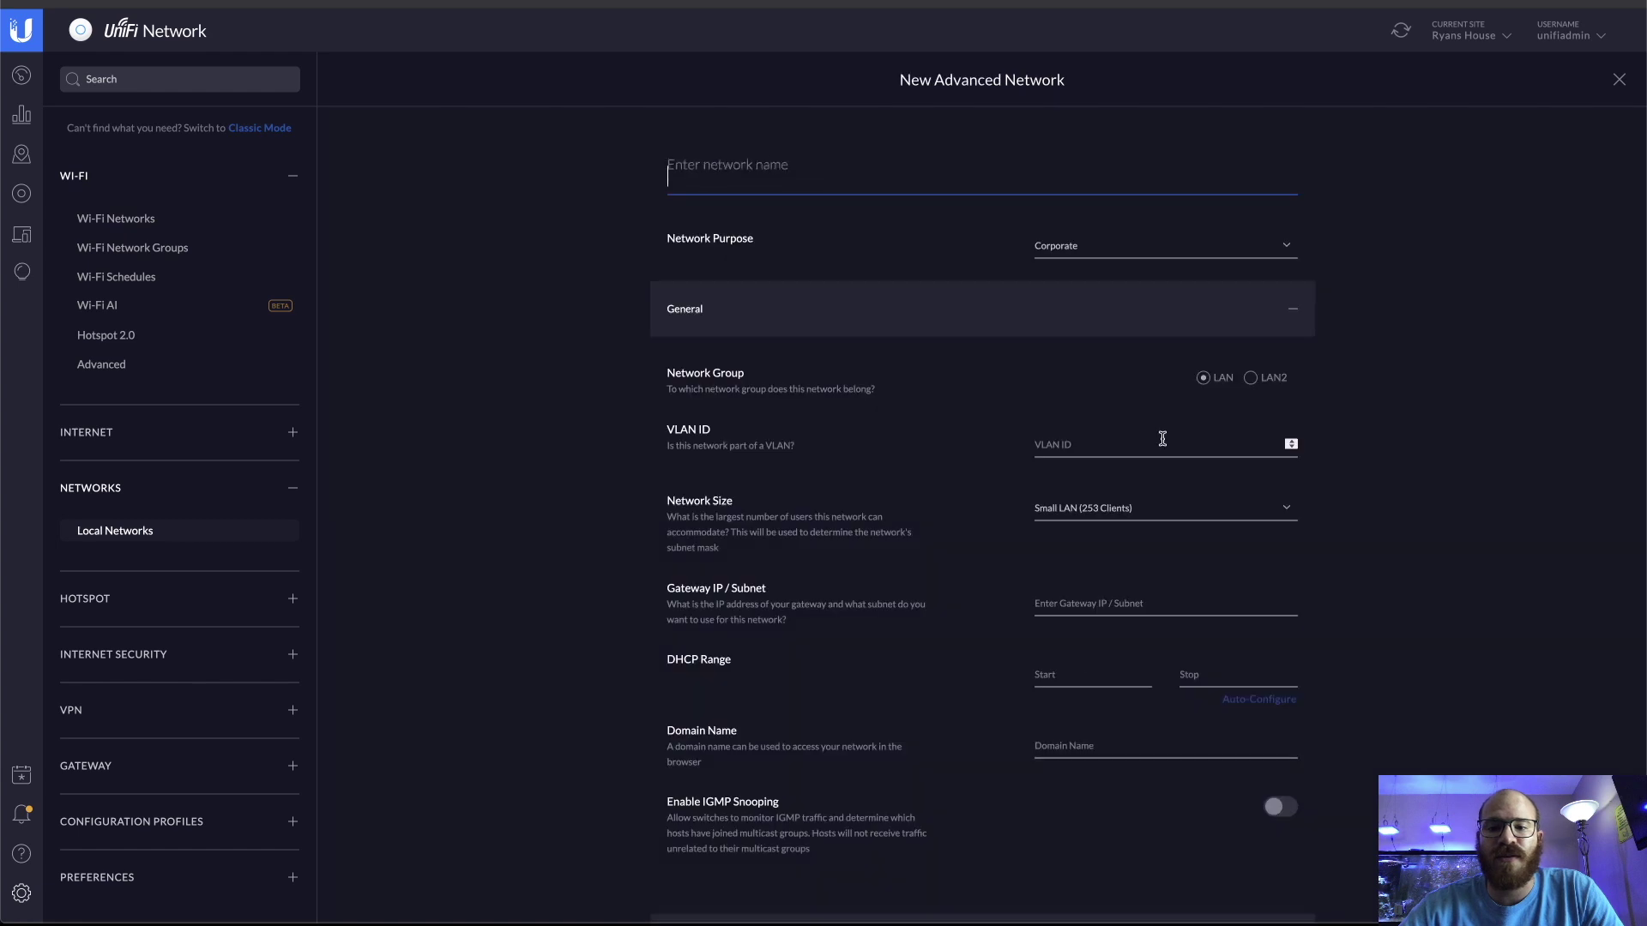
{"action": "left_click", "coordinate": [1079, 255]}
{"action": "left_click", "coordinate": [1079, 273]}
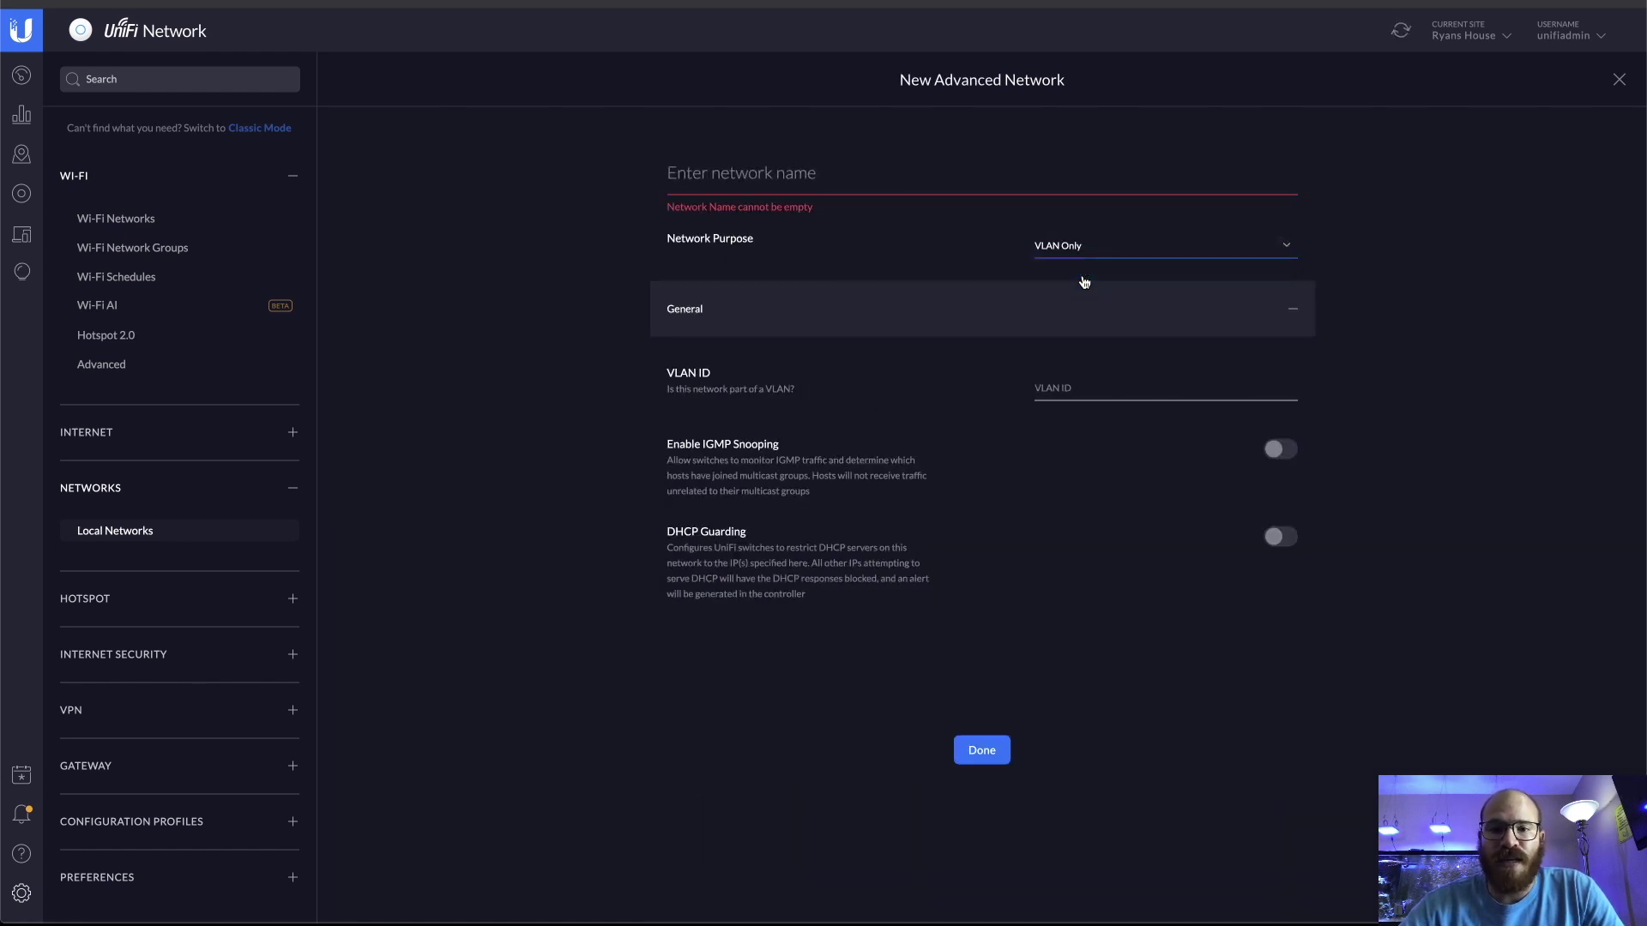
{"action": "left_click", "coordinate": [970, 174]}
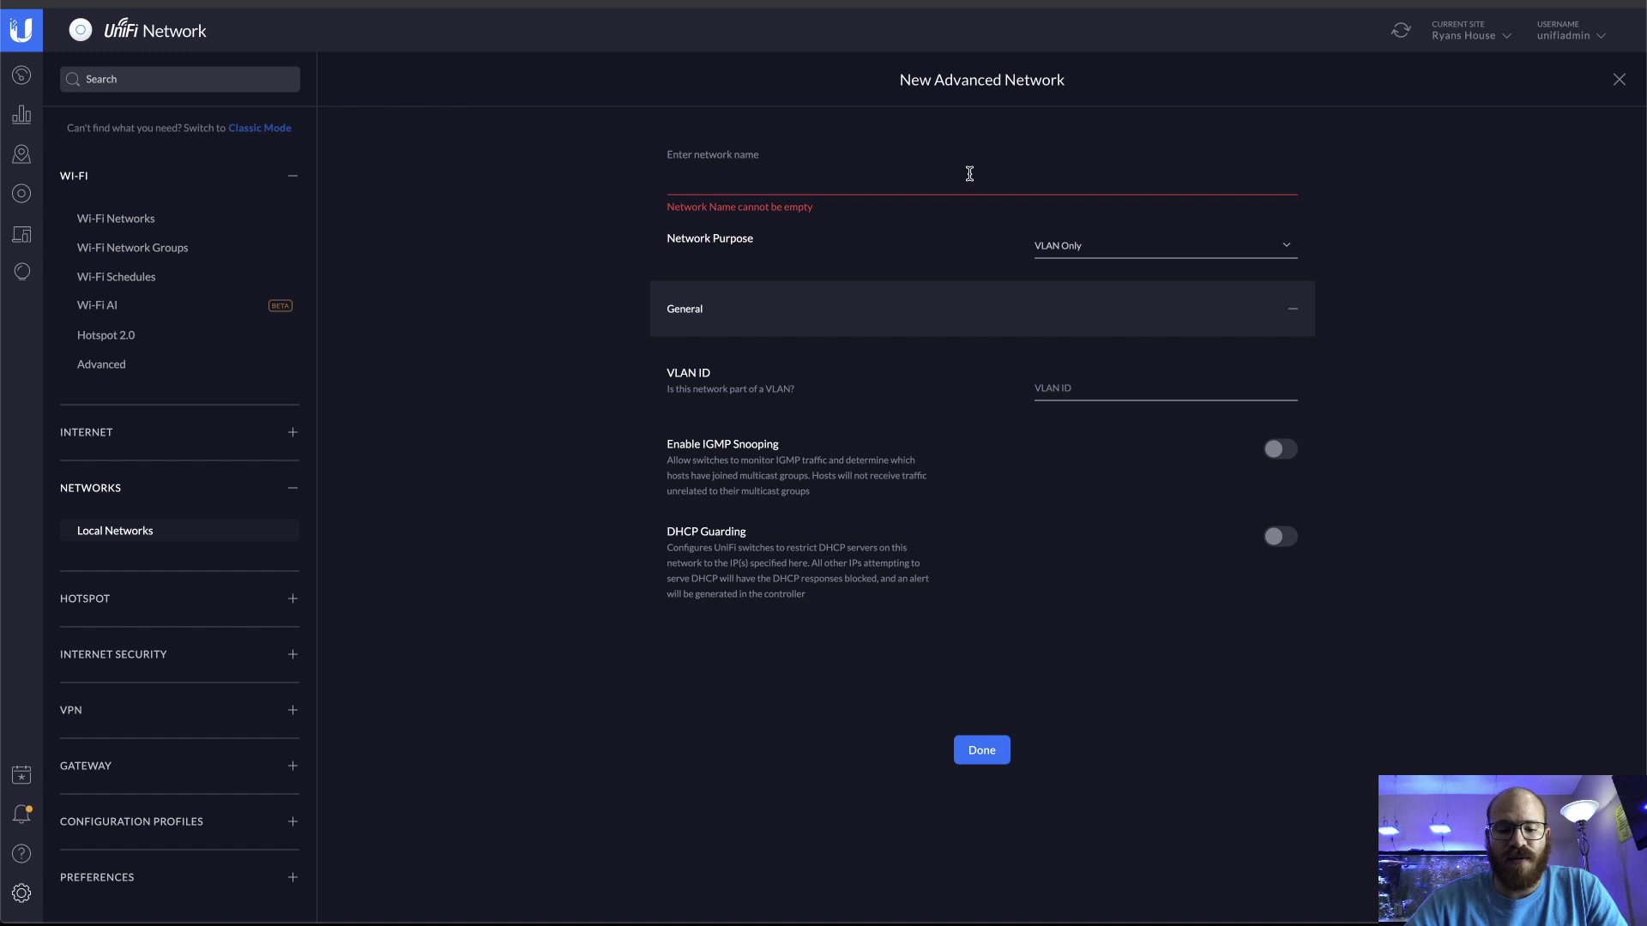
{"action": "type", "text": "Bench2"}
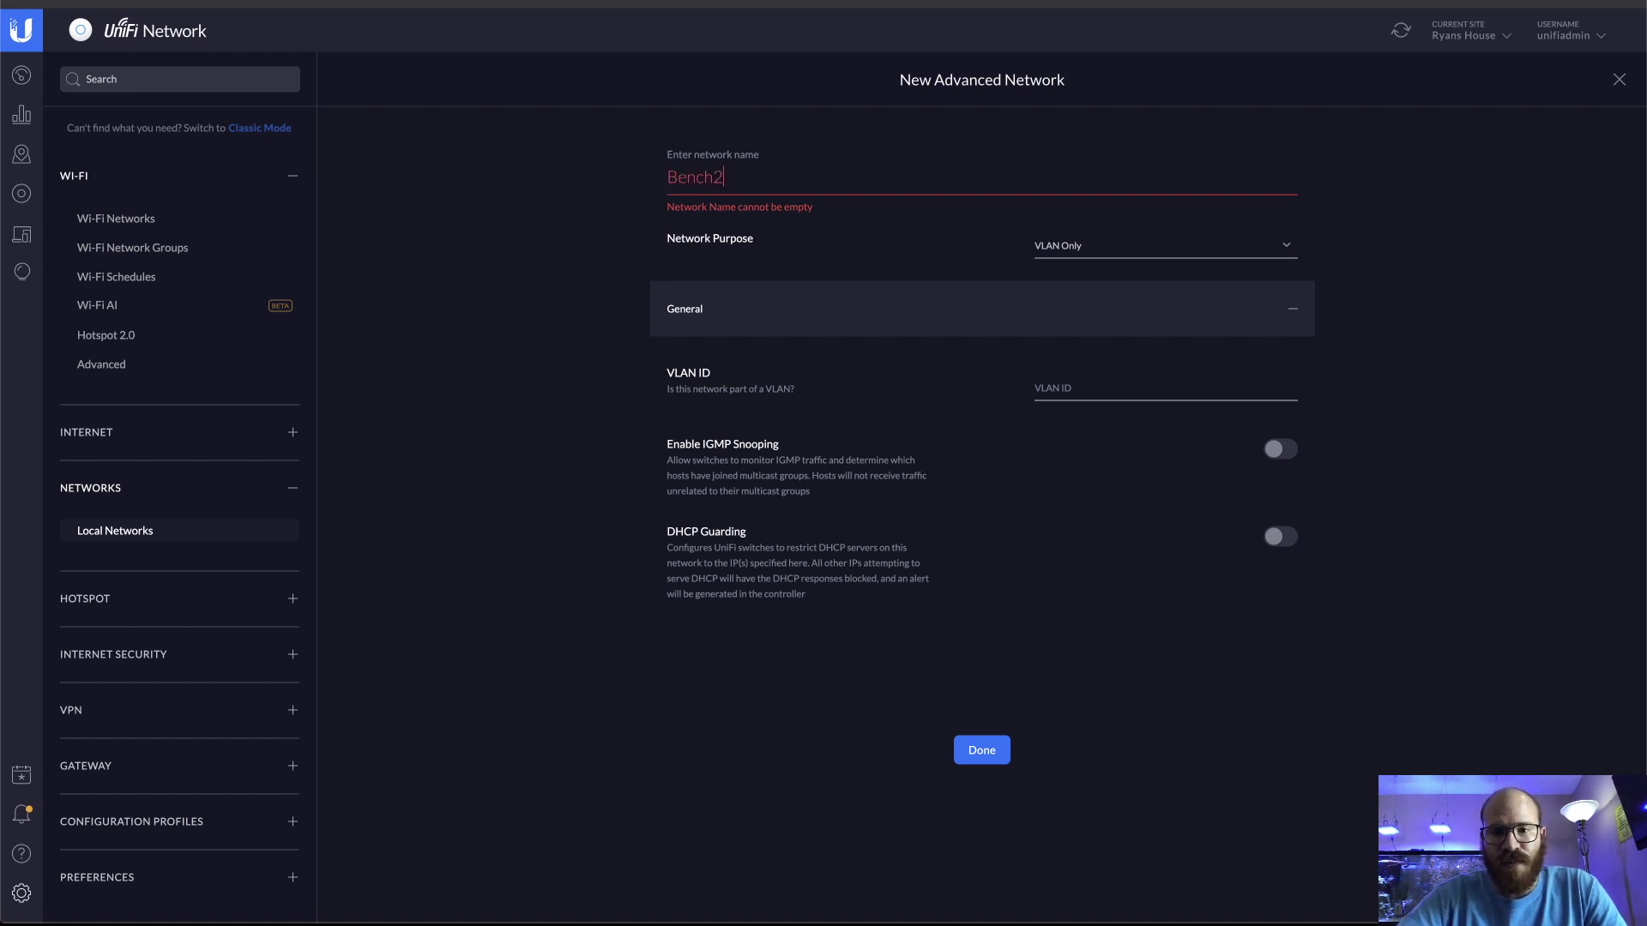
{"action": "left_click", "coordinate": [1114, 392]}
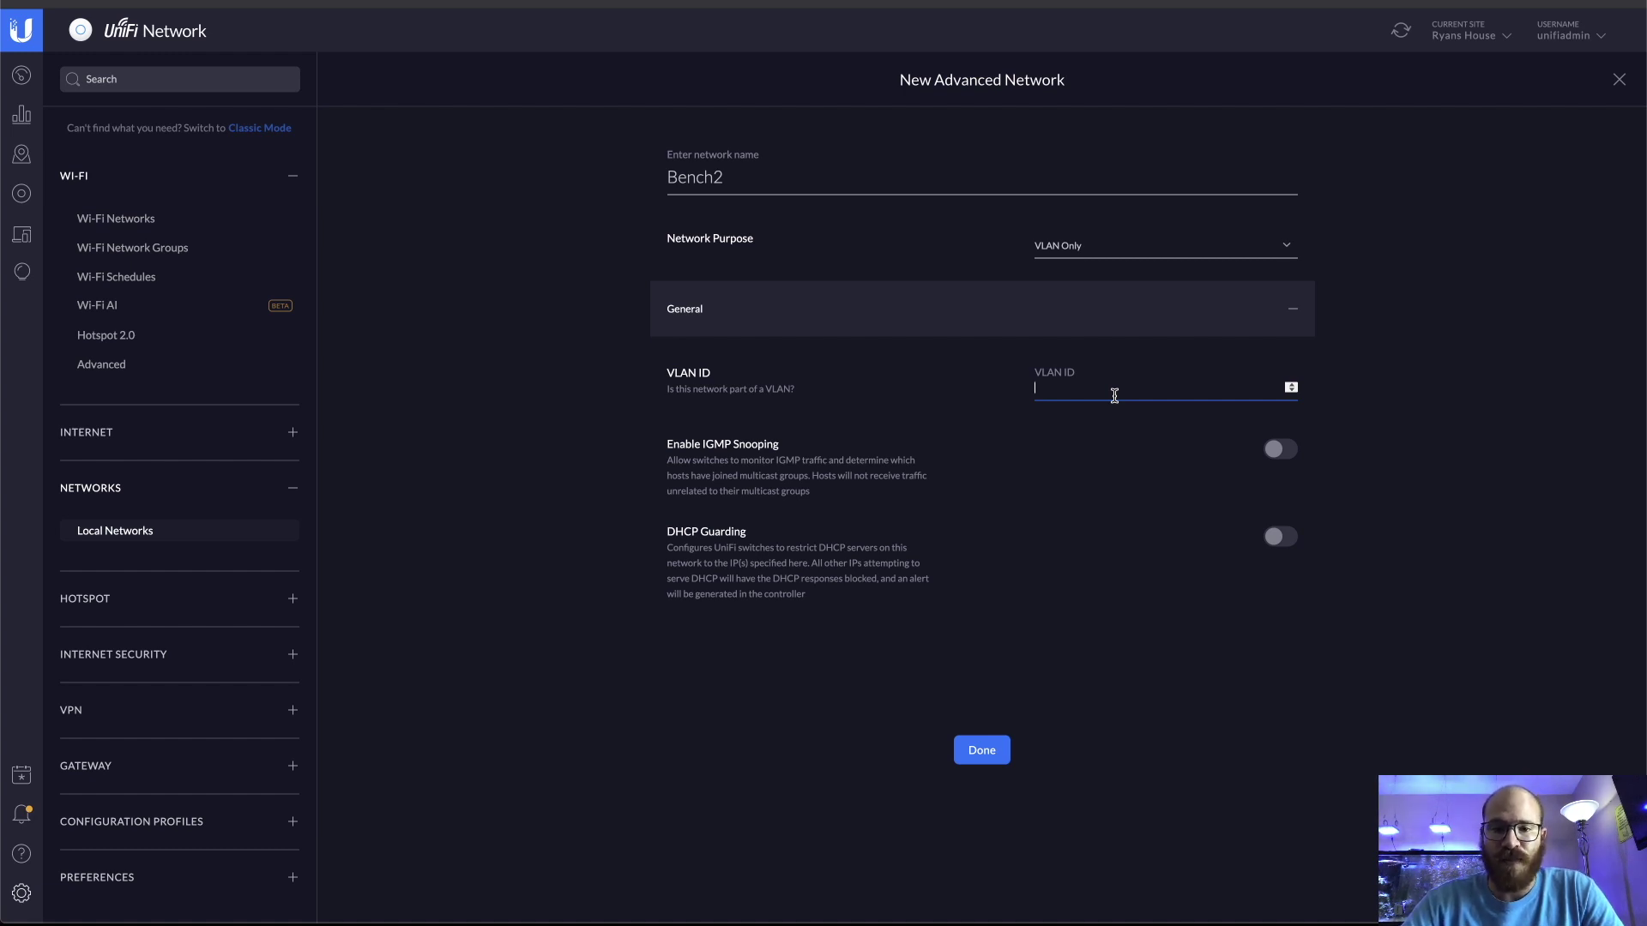
{"action": "type", "text": "11"}
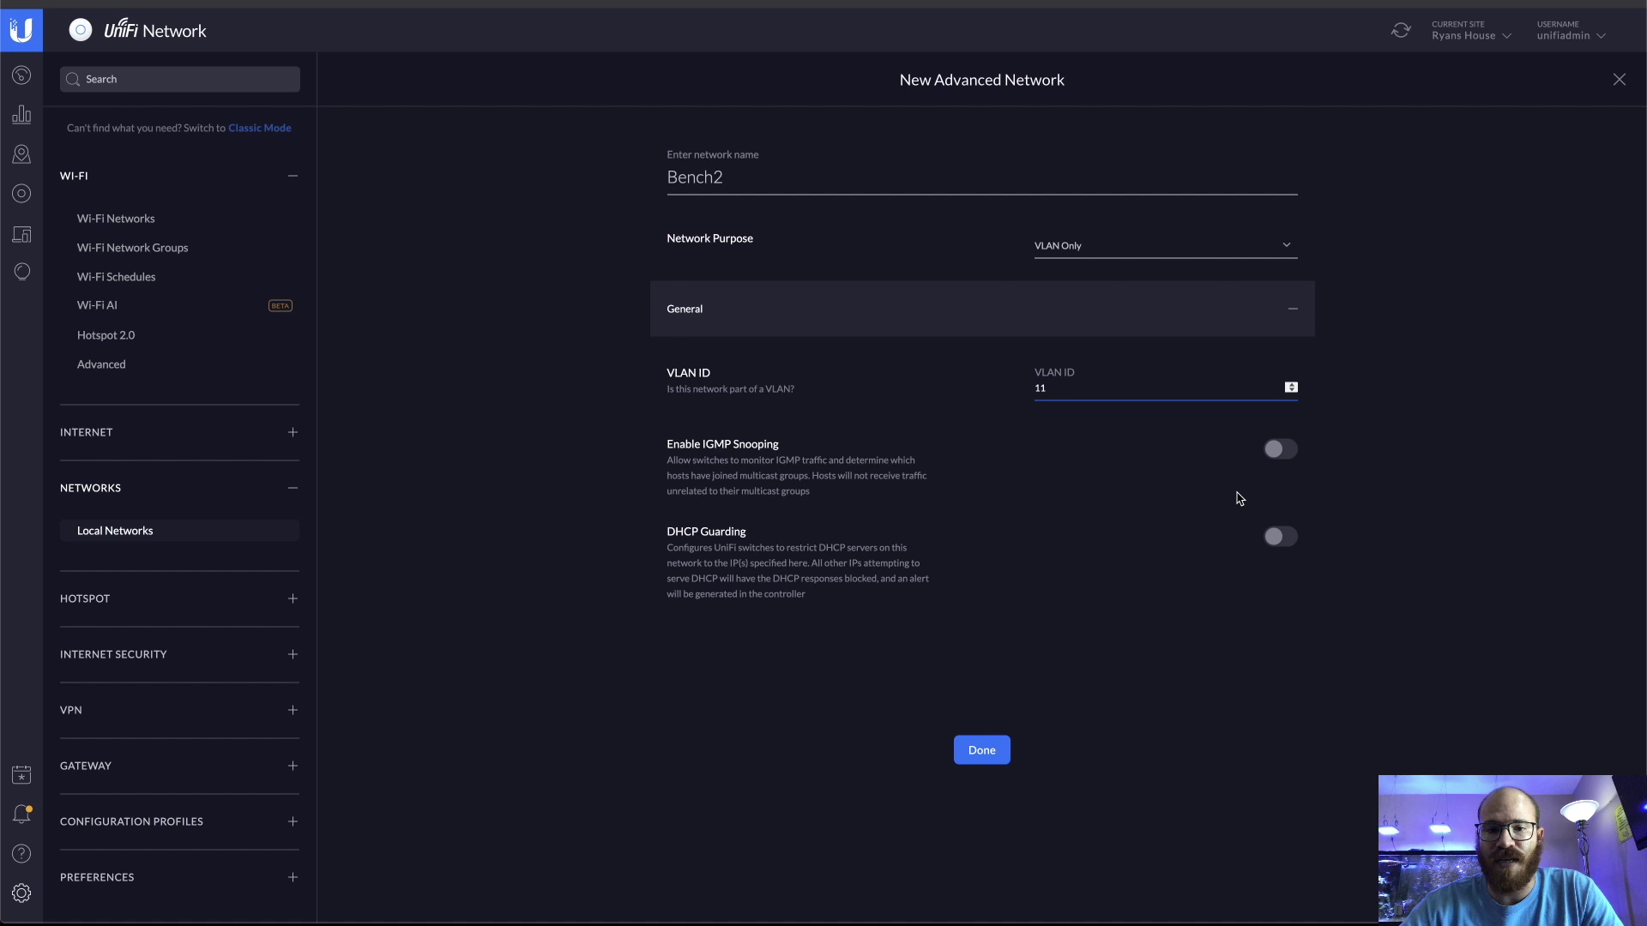
{"action": "left_click", "coordinate": [983, 755]}
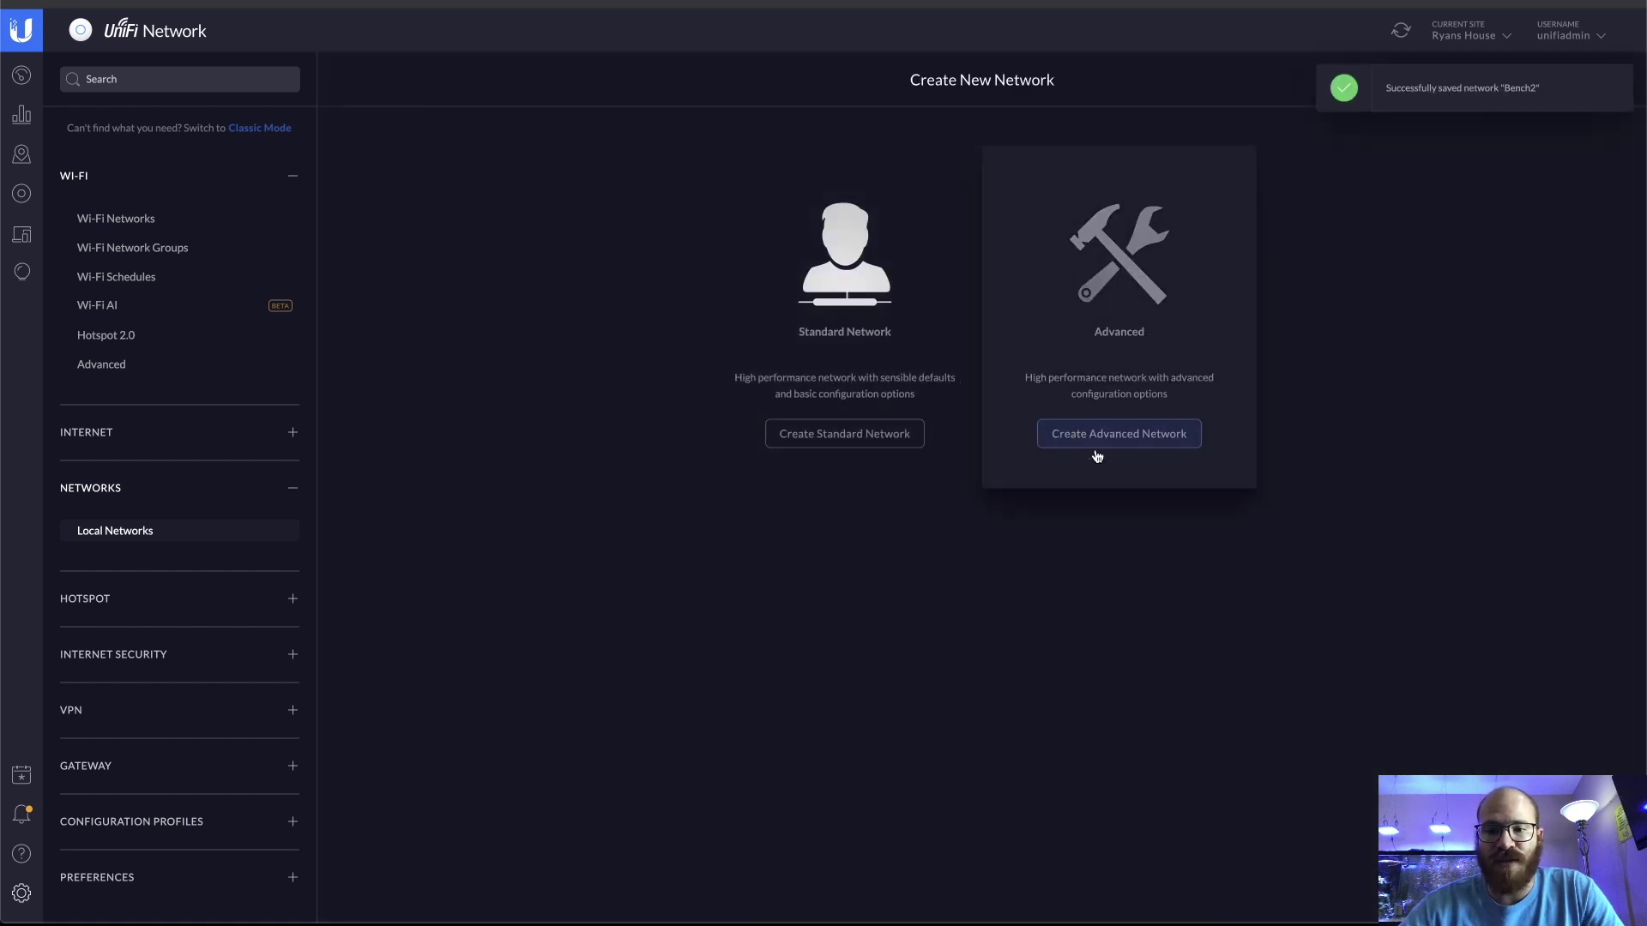
Create a VLAN-only advanced network named Bench3 with VLAN ID 12
{"action": "left_click", "coordinate": [1098, 453]}
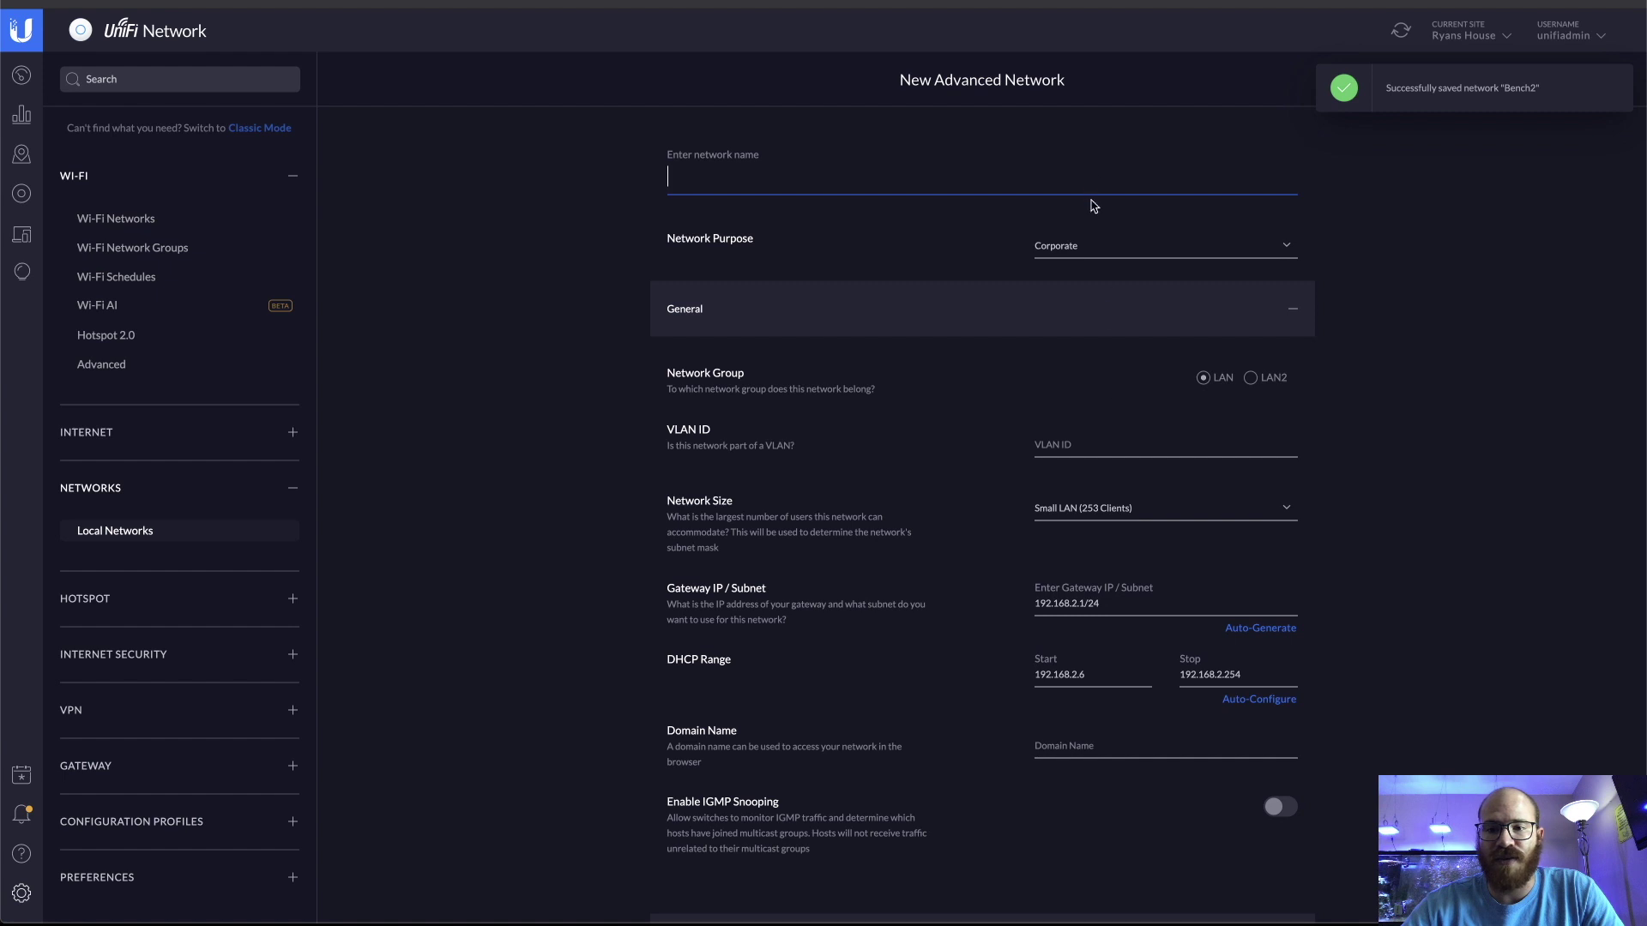
{"action": "left_click", "coordinate": [1101, 244]}
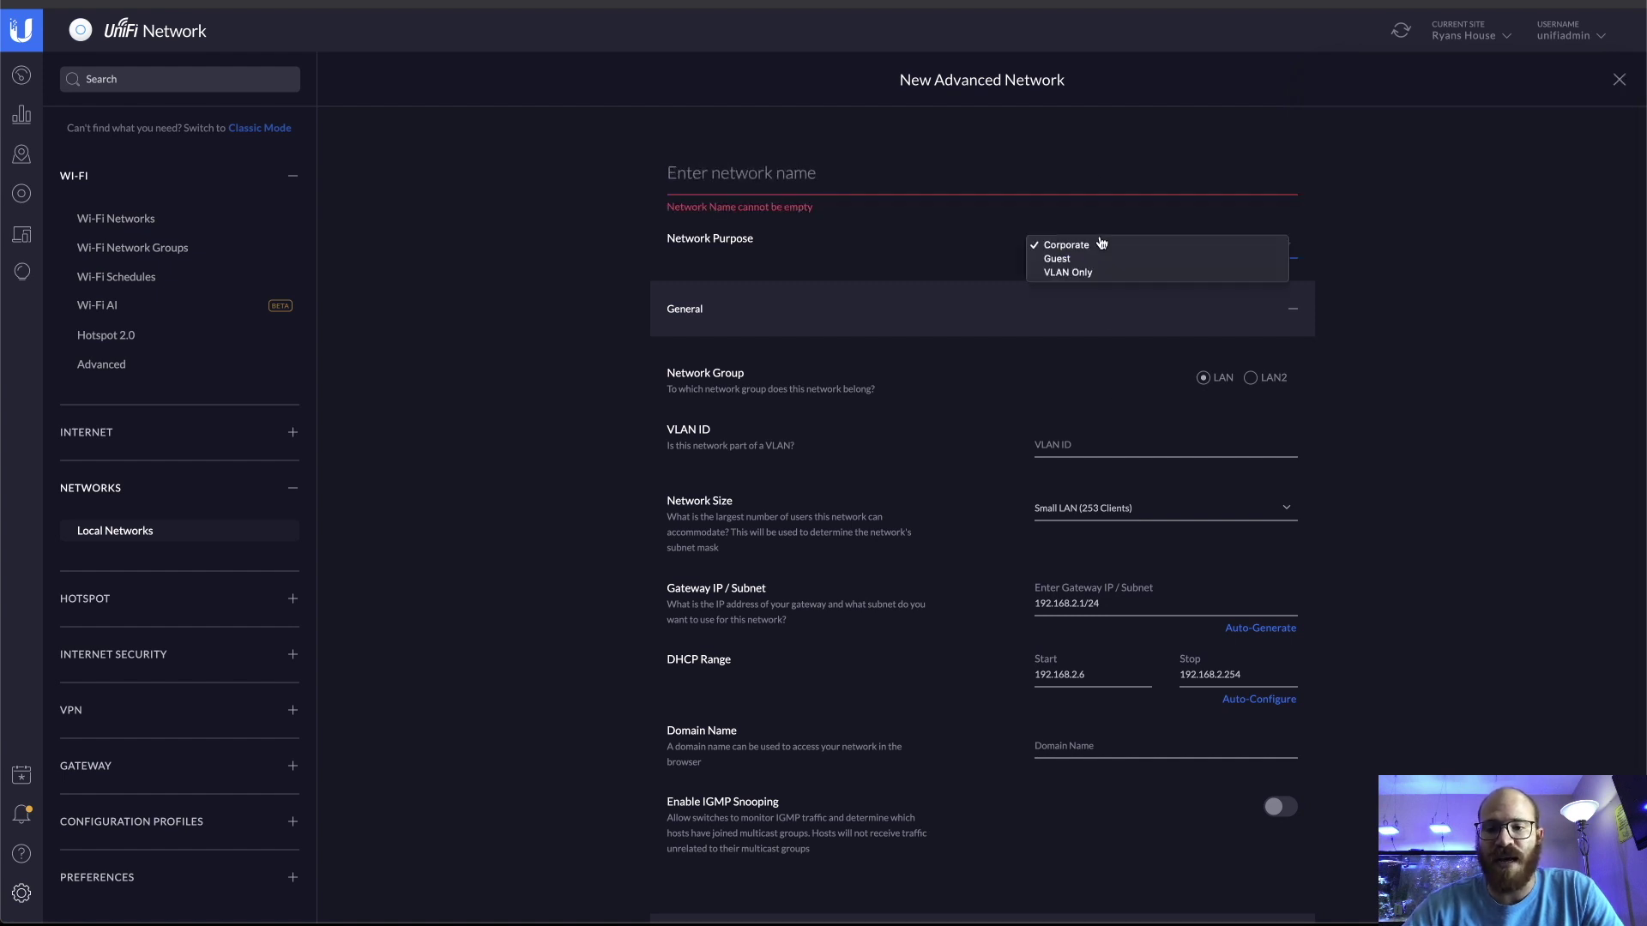
{"action": "left_click", "coordinate": [1103, 263]}
{"action": "left_click", "coordinate": [1104, 263]}
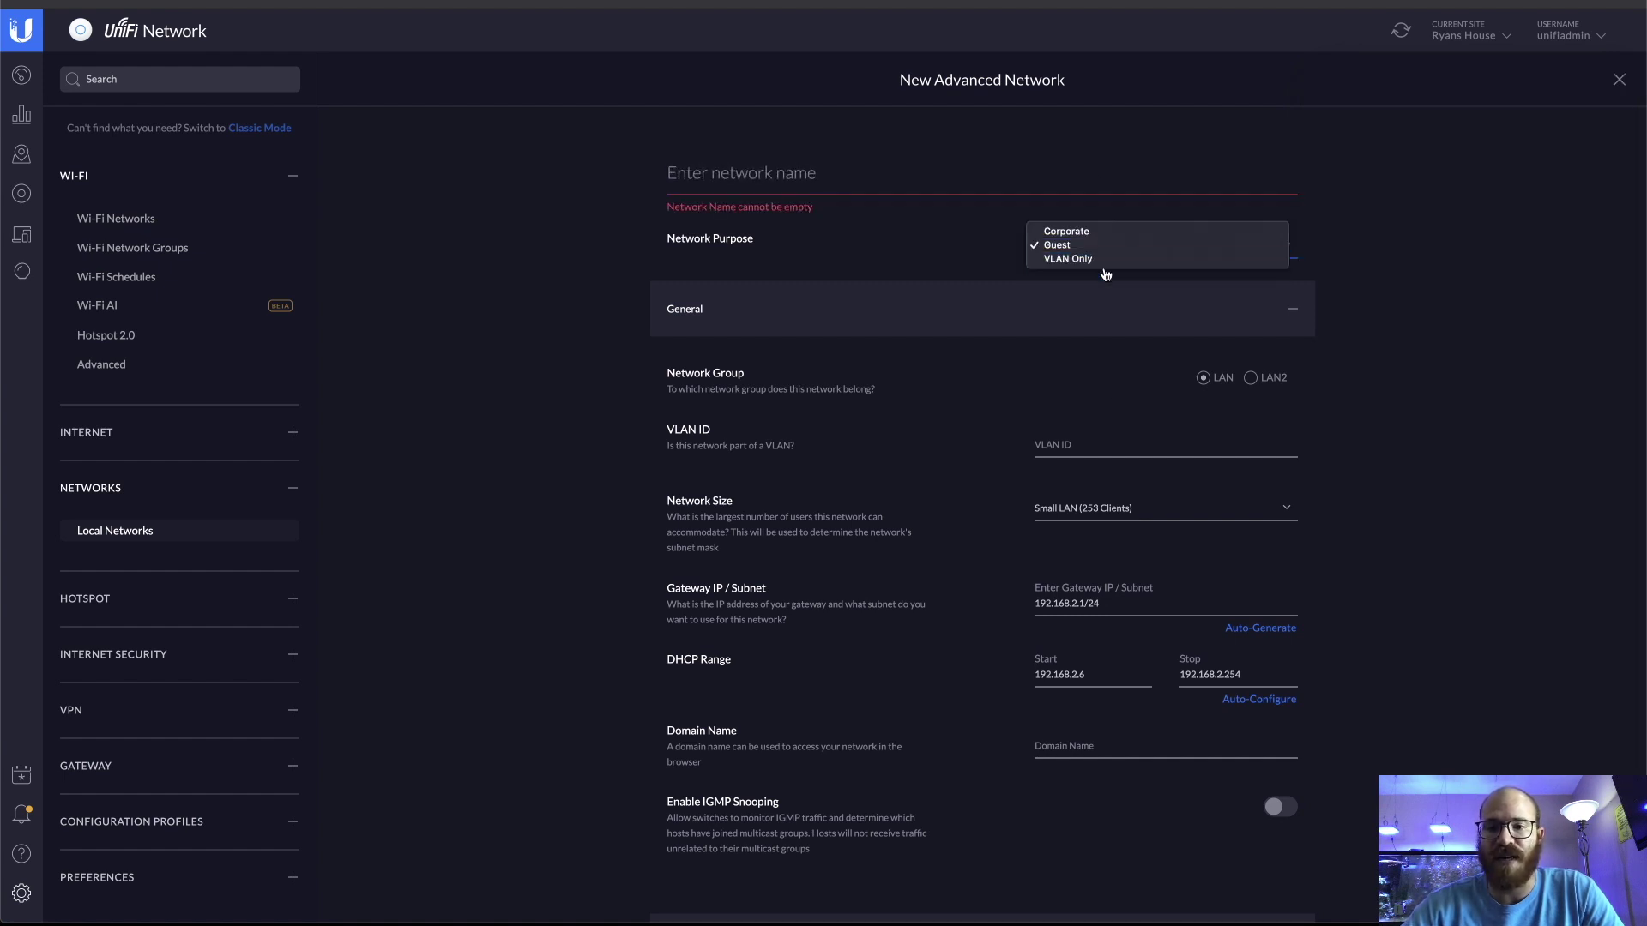
{"action": "left_click", "coordinate": [1107, 262]}
{"action": "left_click", "coordinate": [1007, 178]}
{"action": "type", "text": "B"}
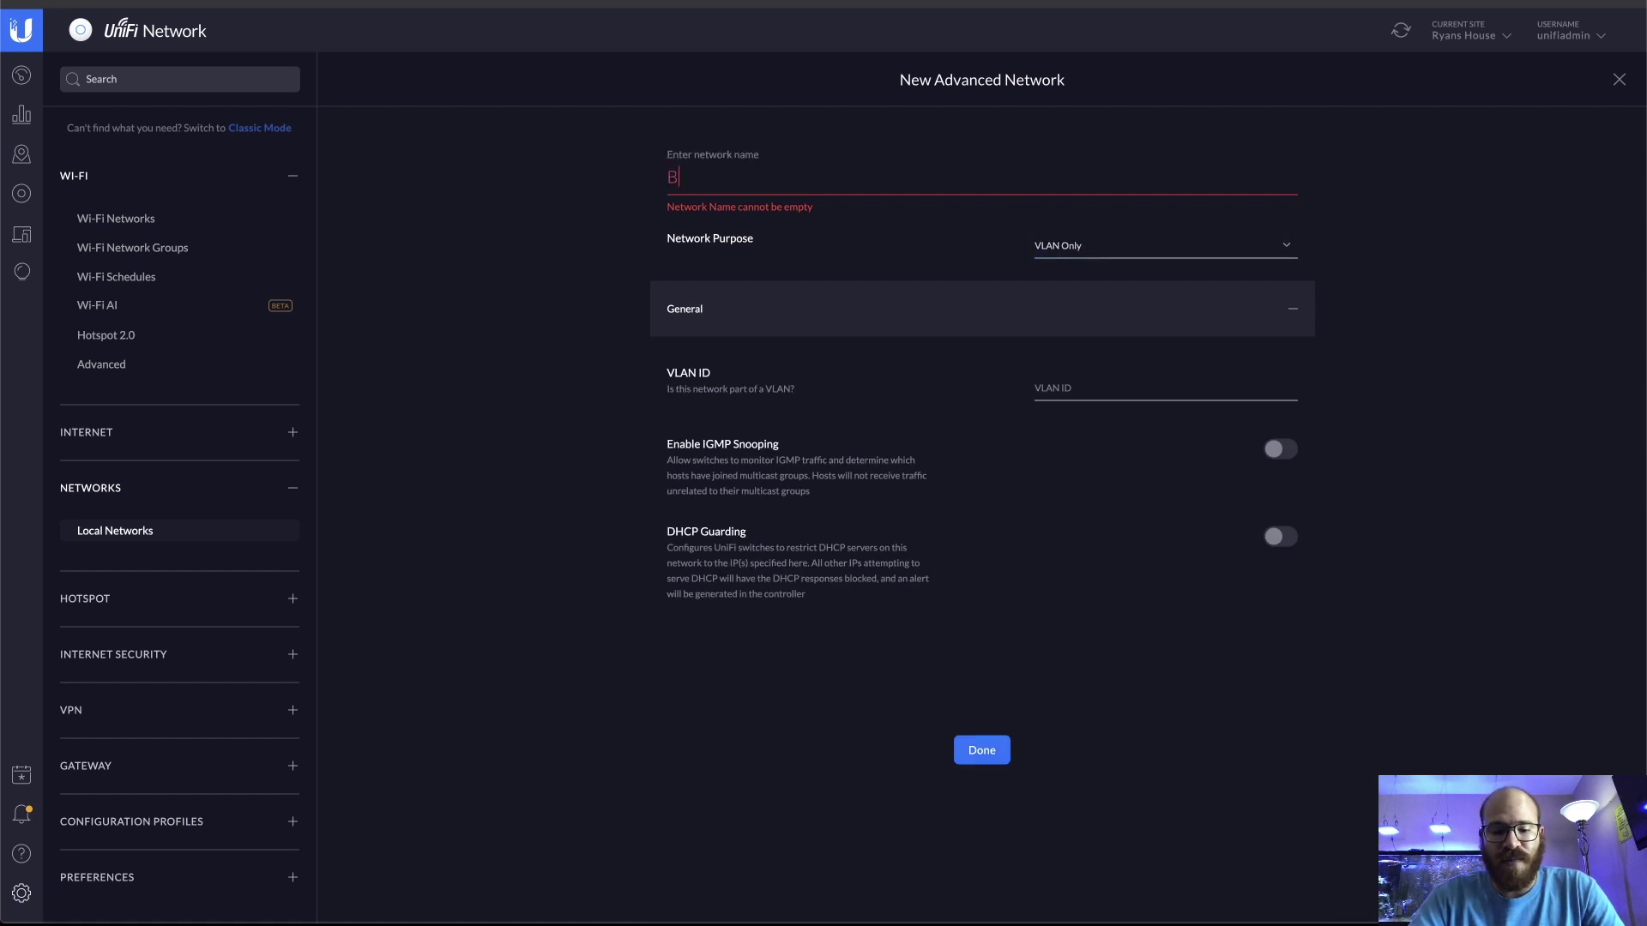
{"action": "type", "text": "ench3"}
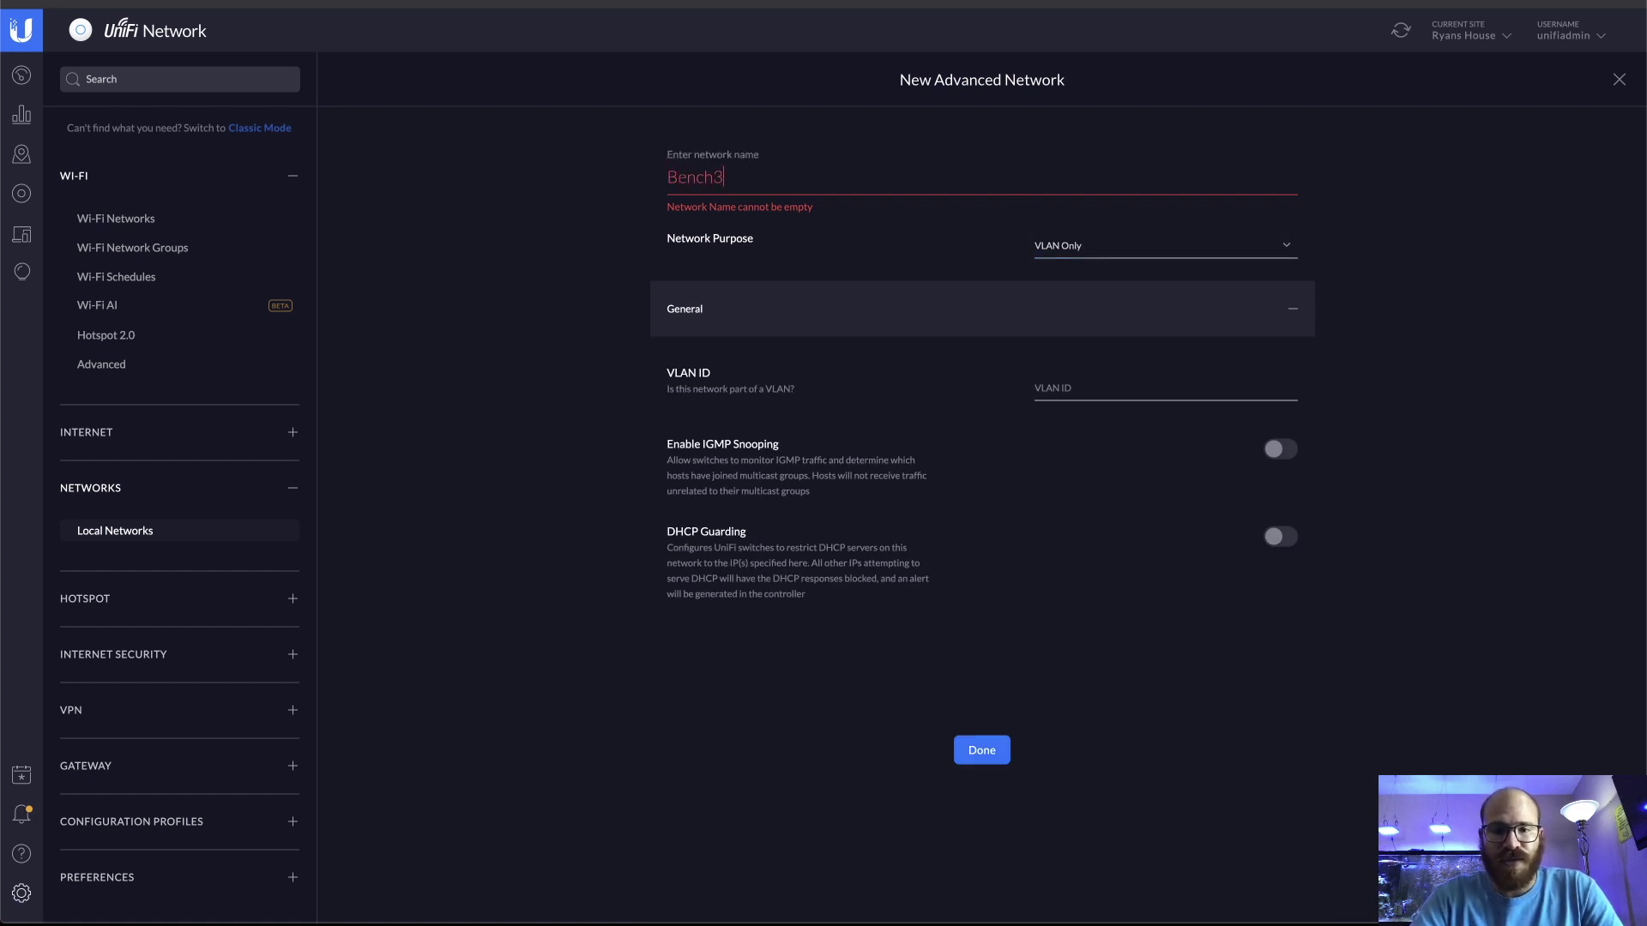
{"action": "left_click", "coordinate": [1115, 387]}
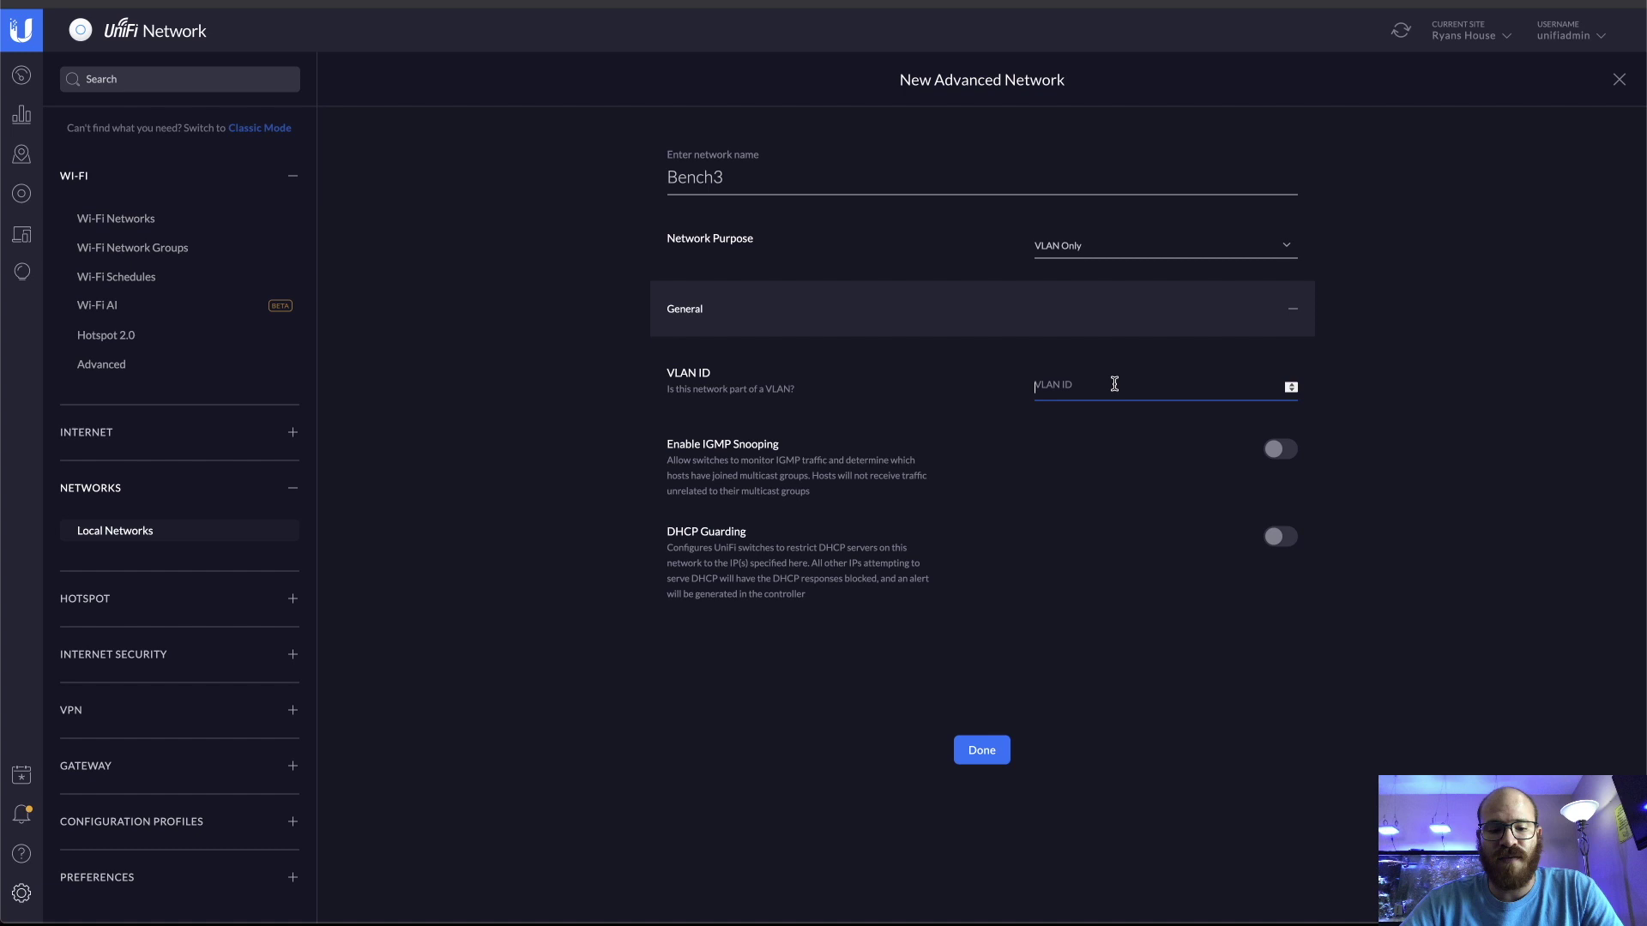
{"action": "type", "text": "12"}
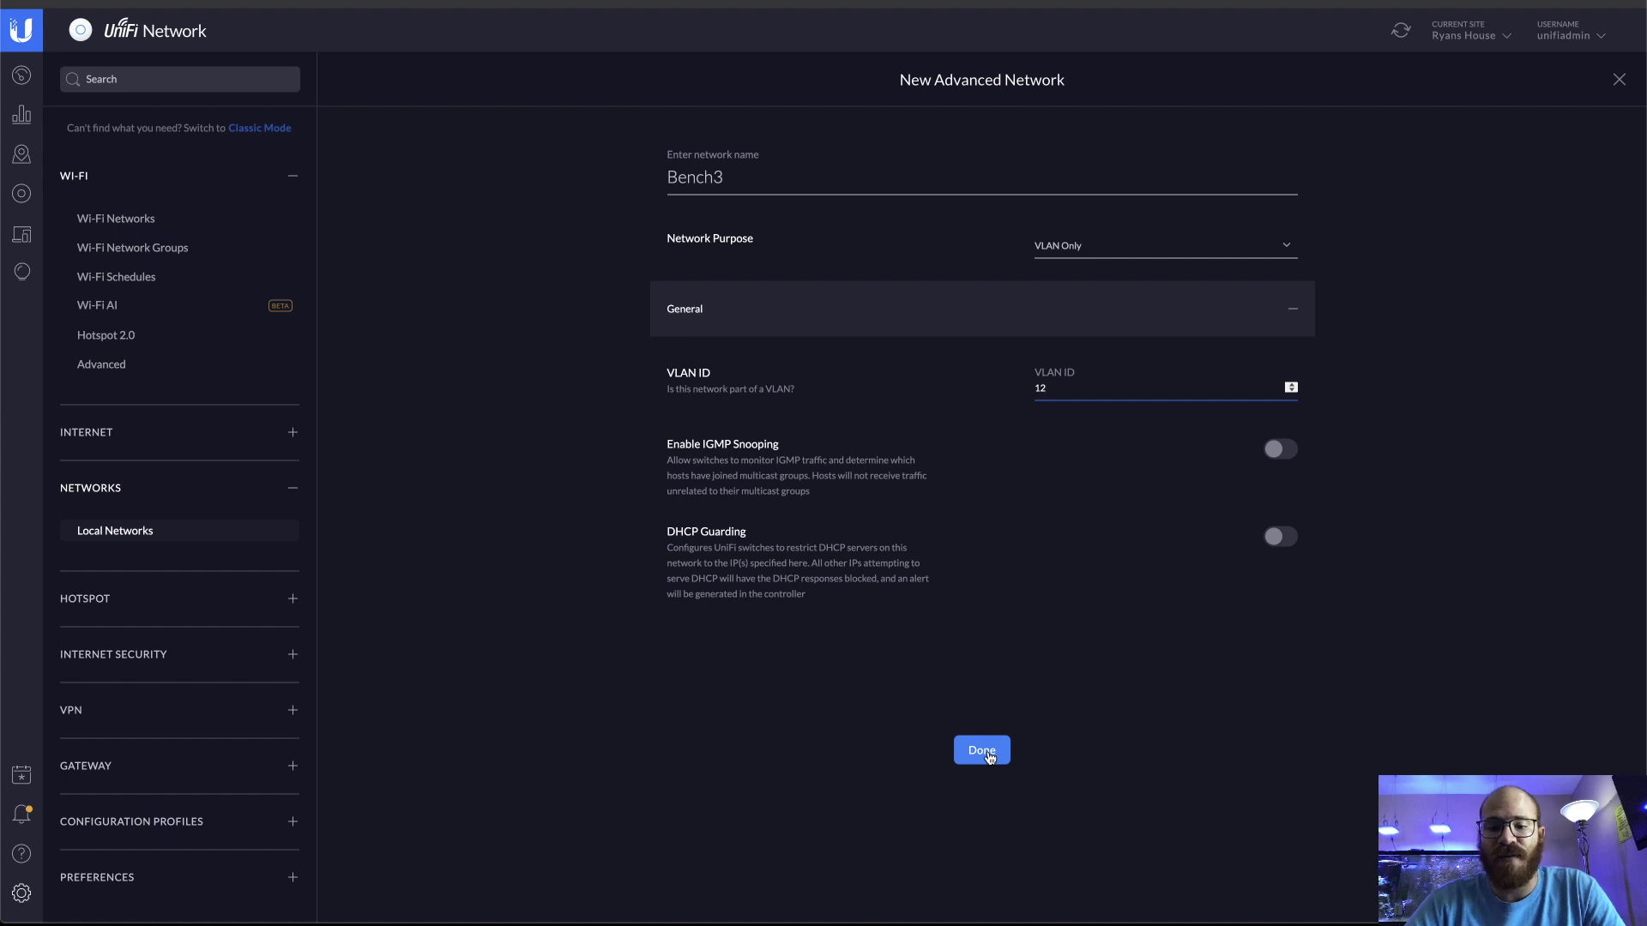
{"action": "left_click", "coordinate": [986, 752]}
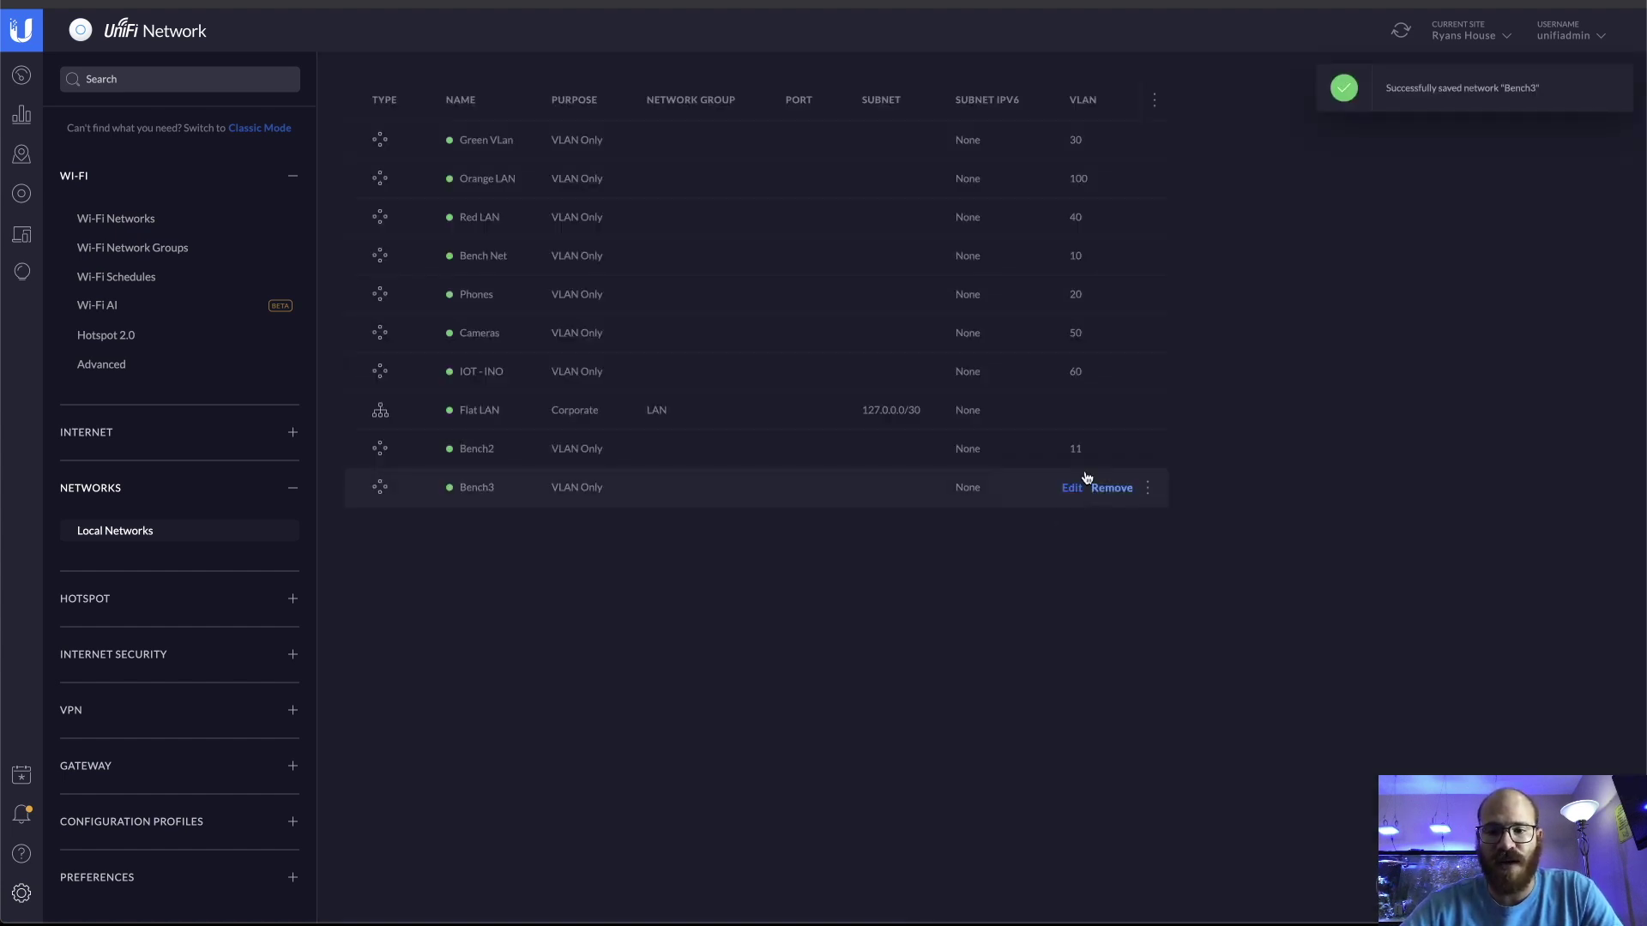
Review the two adopted switches on the Devices page, then go back to Settings
{"action": "left_click", "coordinate": [21, 193]}
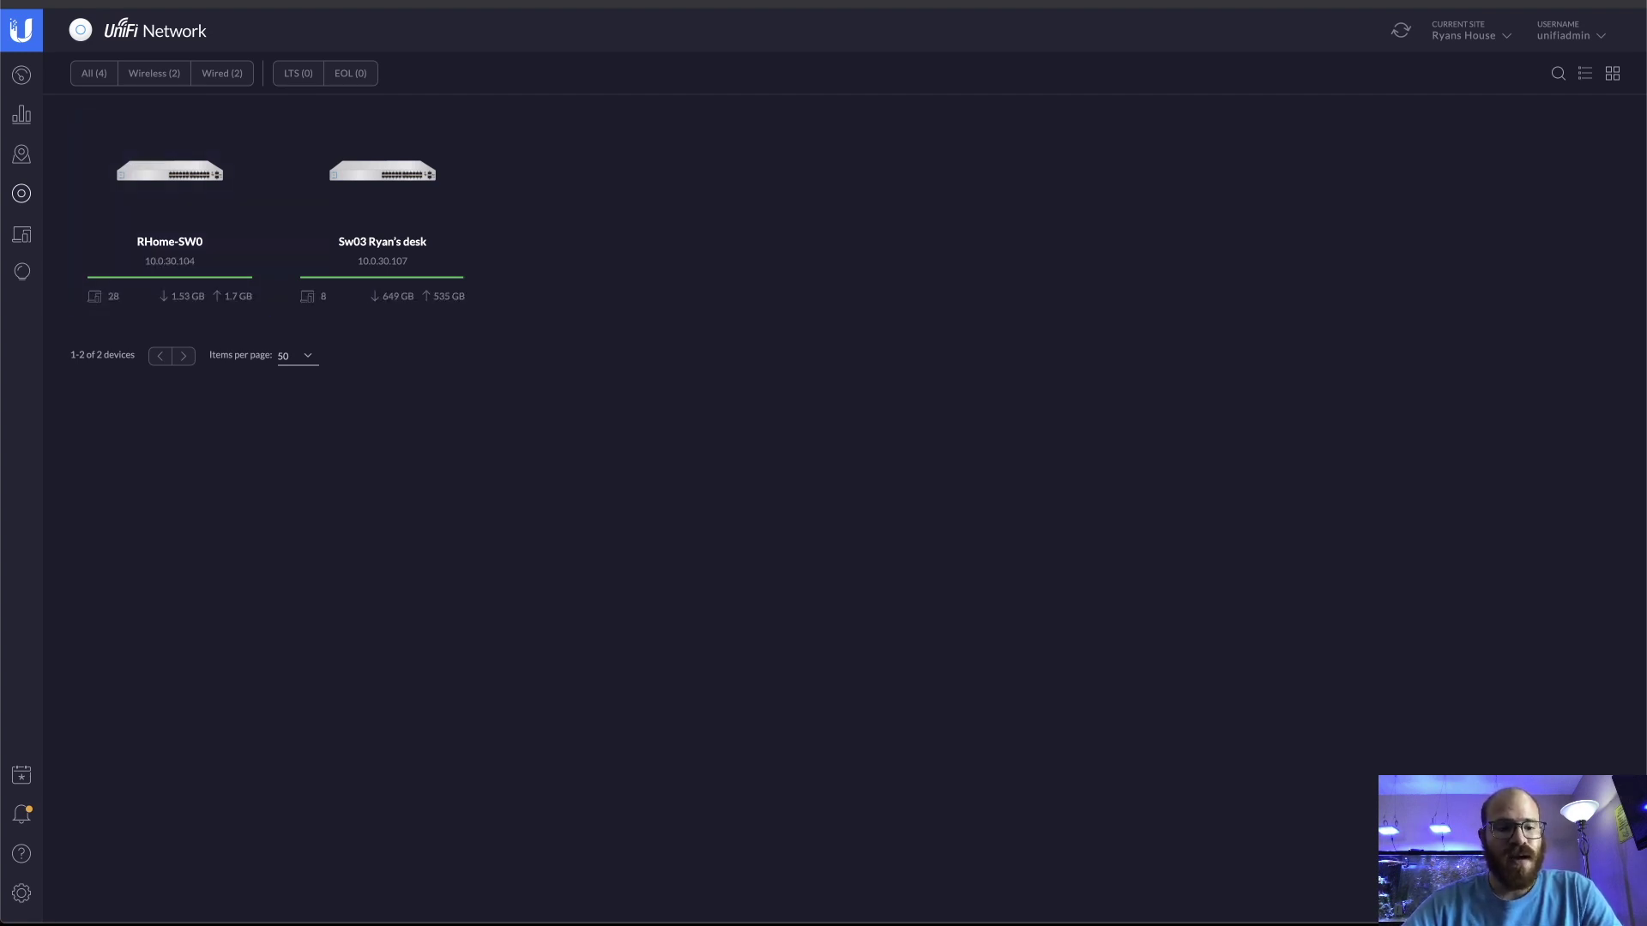
{"action": "left_click", "coordinate": [21, 893]}
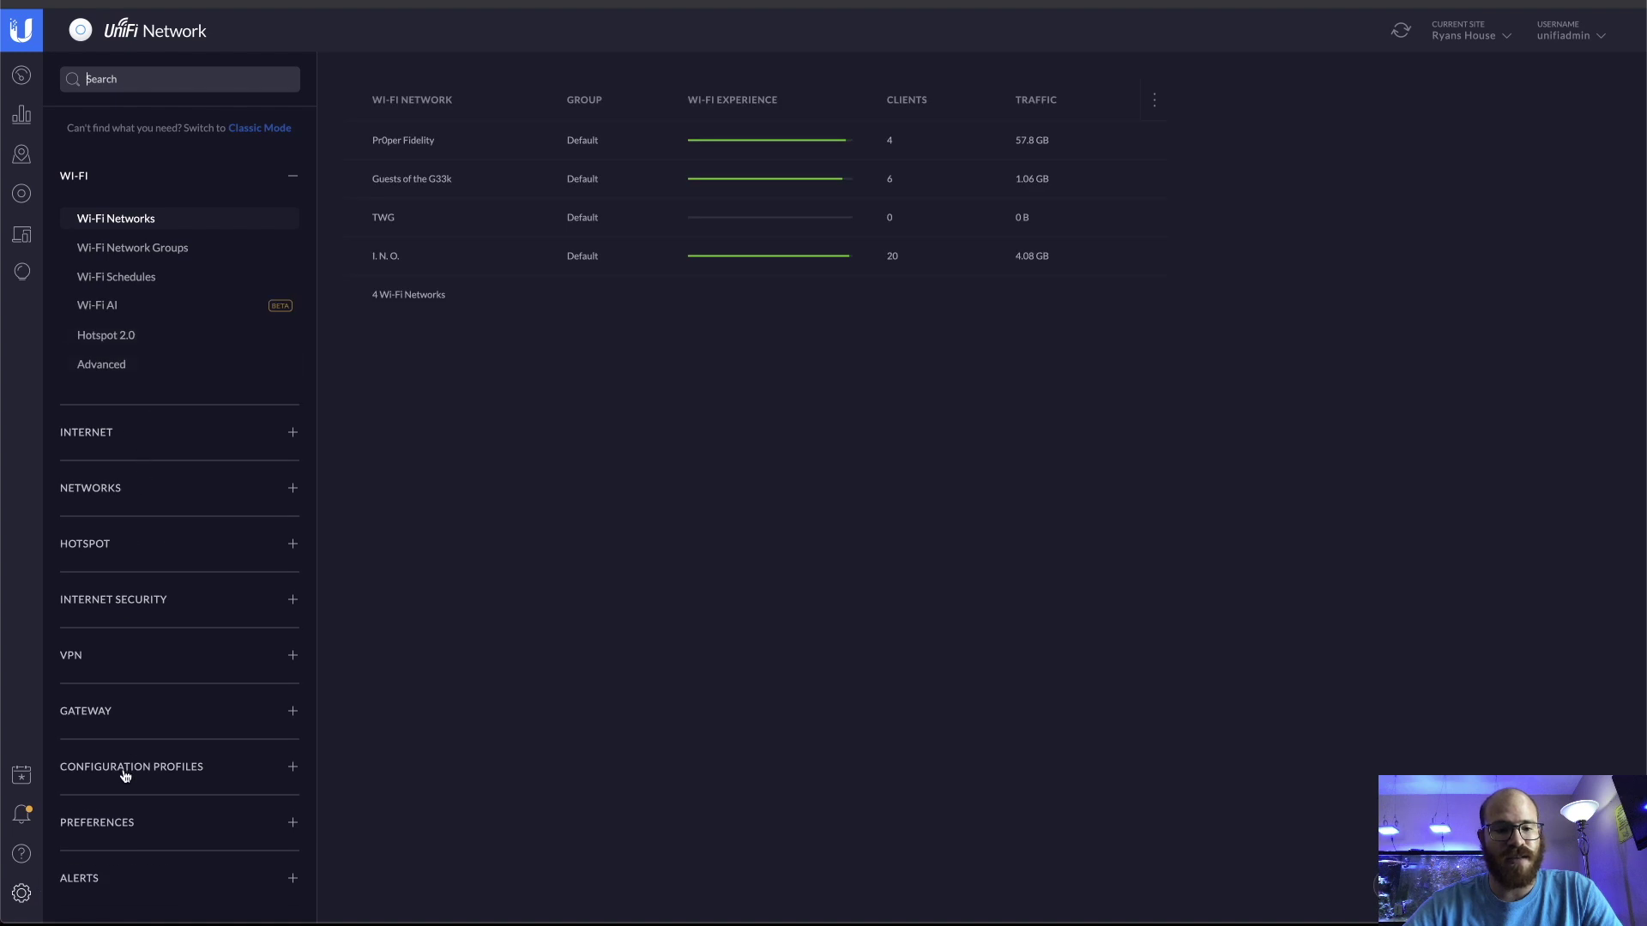
Add Bench2 and Bench3 as tagged networks on the Trunk Native100 switch port profile
{"action": "left_click", "coordinate": [125, 772]}
{"action": "left_click", "coordinate": [121, 809]}
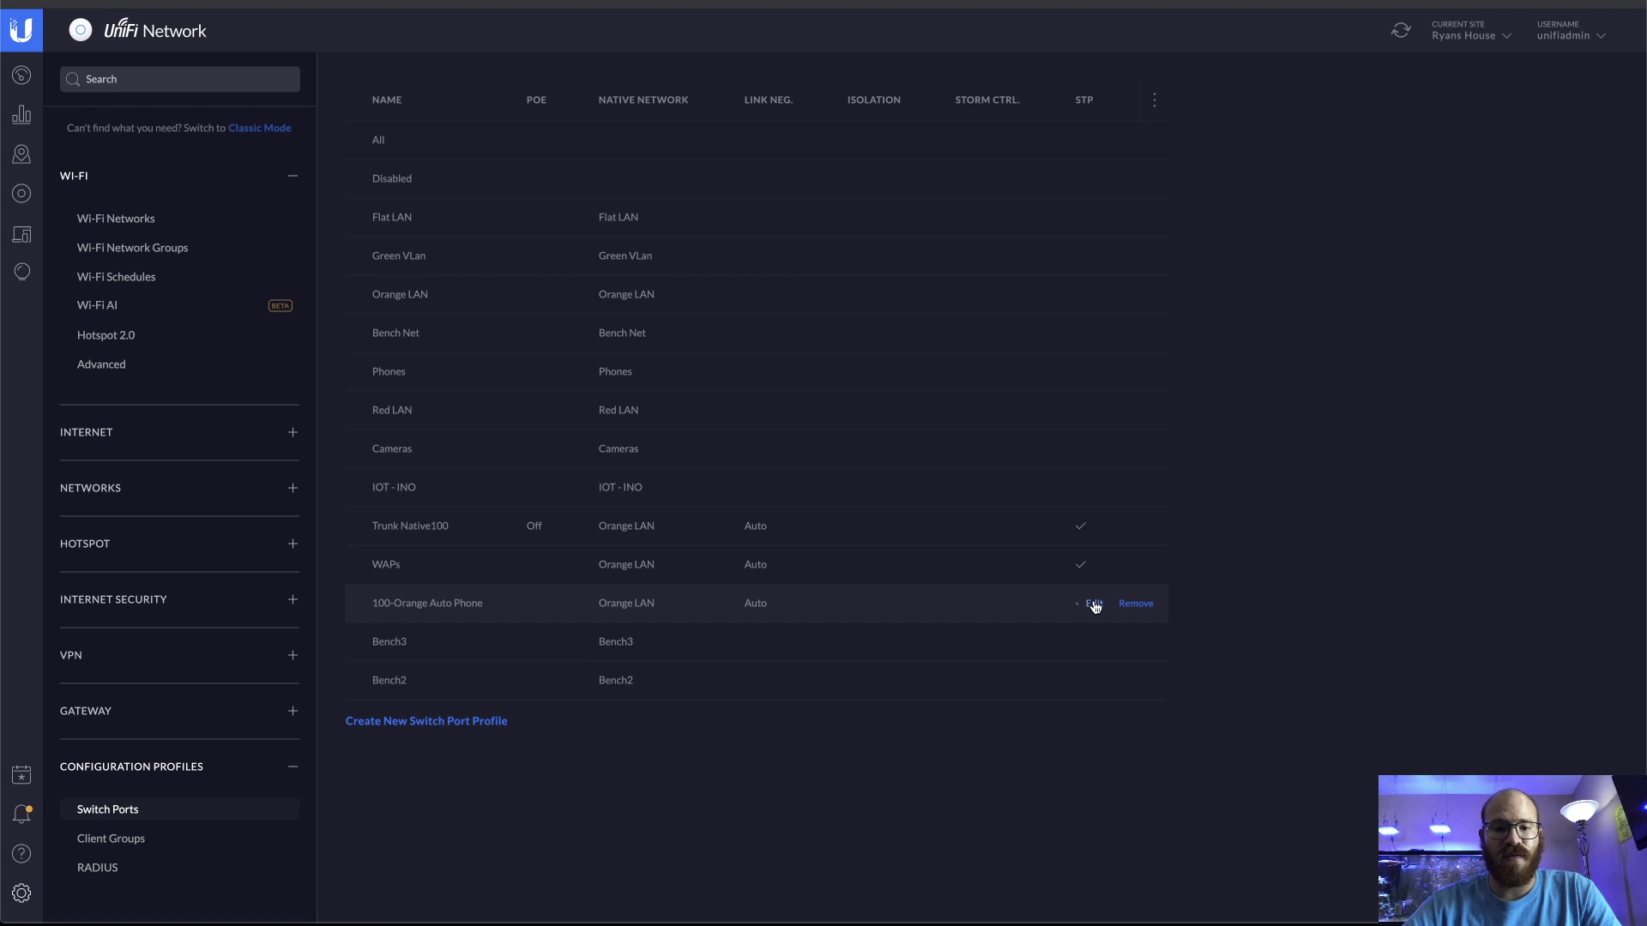
{"action": "left_click", "coordinate": [1094, 527]}
{"action": "scroll", "coordinate": [1269, 346], "scroll_direction": "down", "scroll_amount": 2}
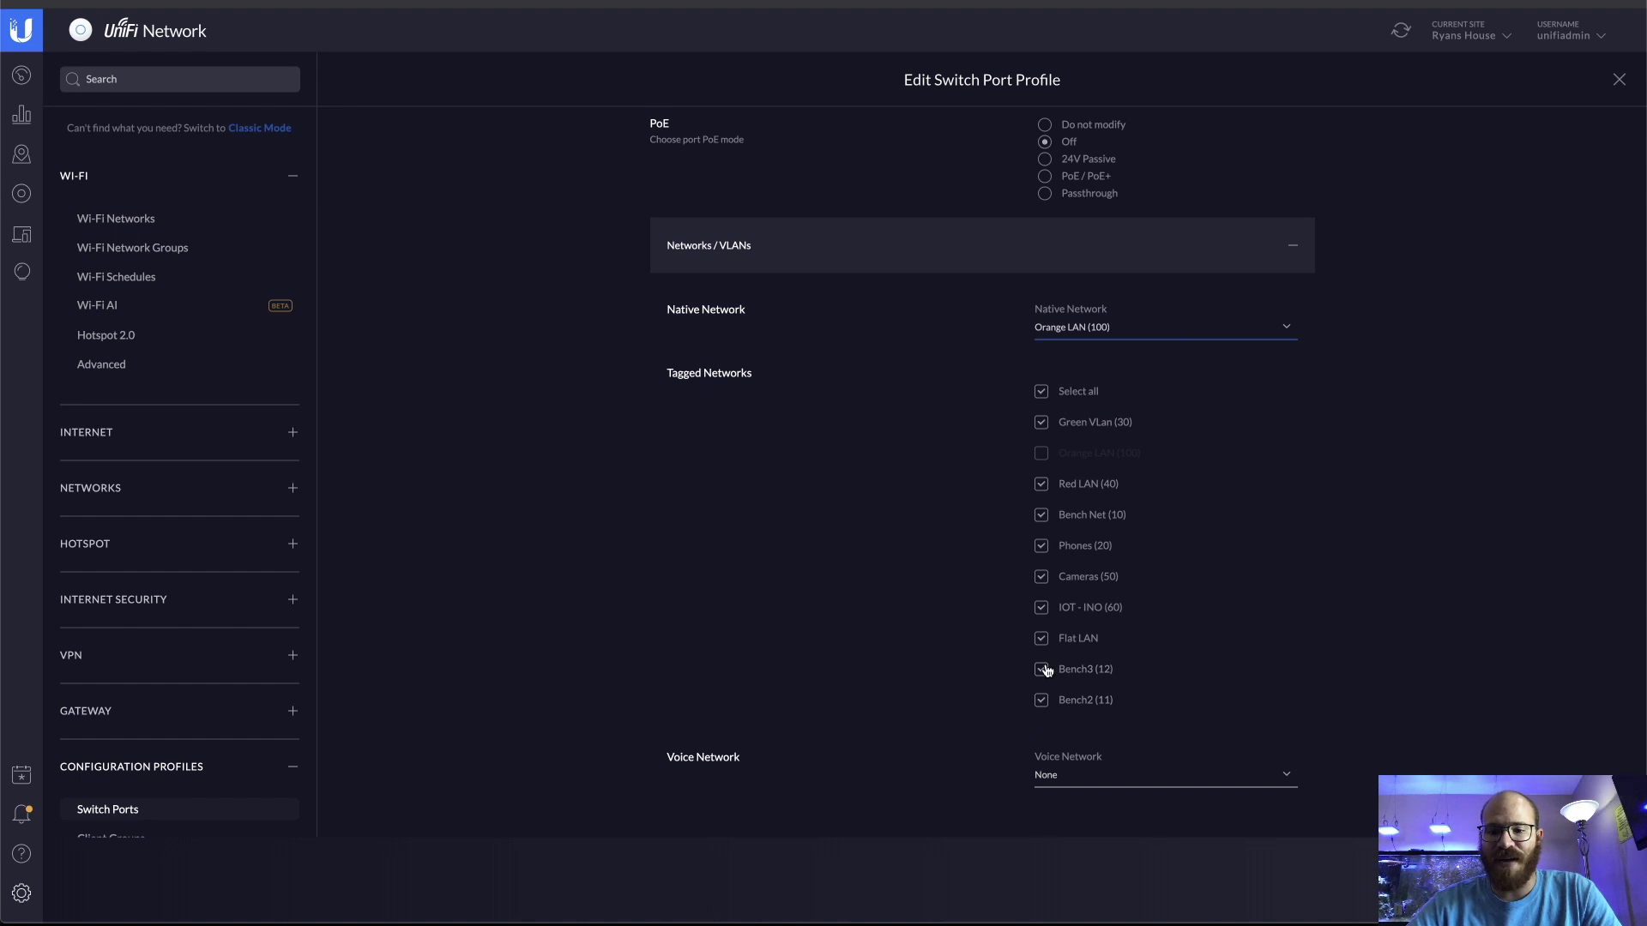
{"action": "scroll", "coordinate": [1047, 682], "scroll_direction": "up", "scroll_amount": 2}
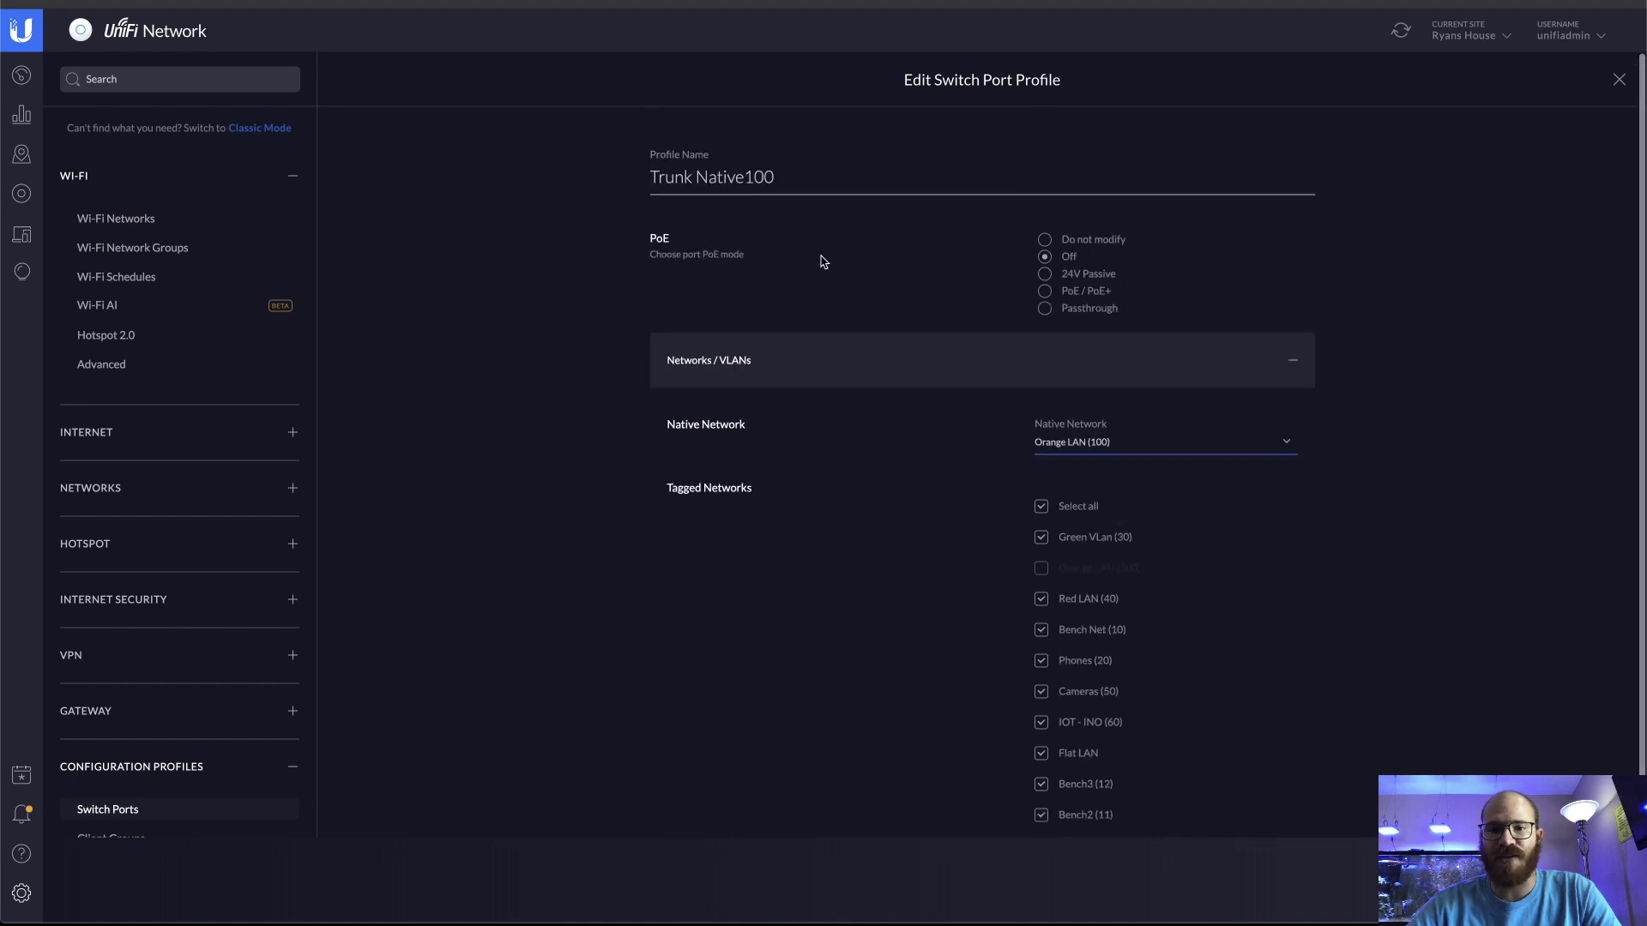
{"action": "left_click", "coordinate": [1343, 764]}
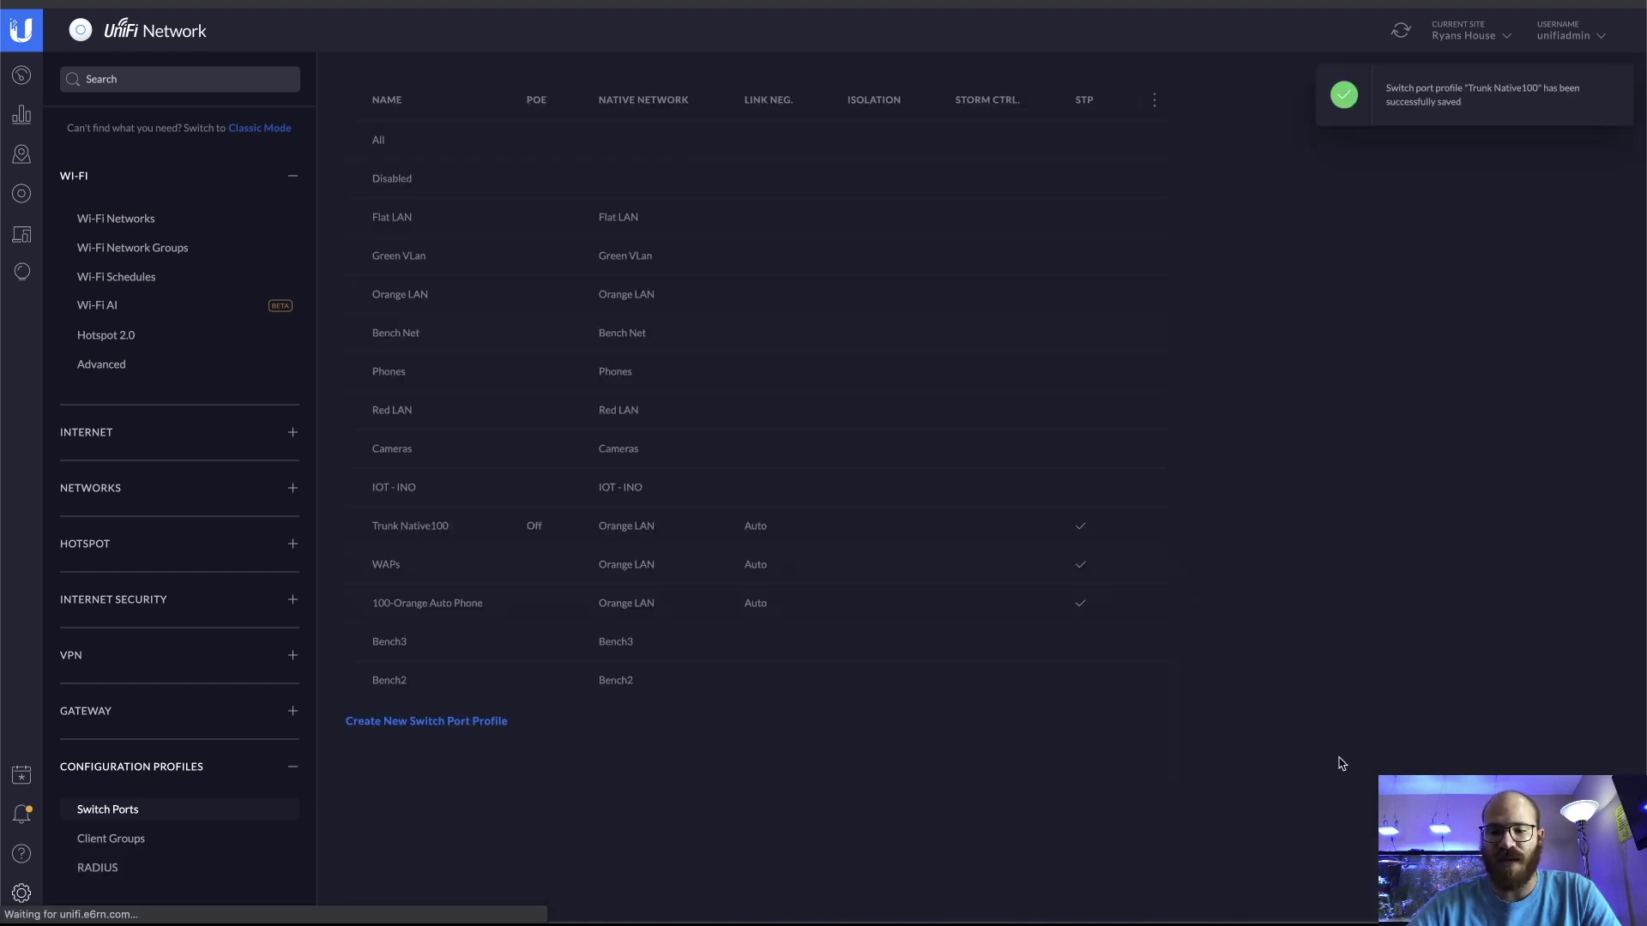
Inspect the Sw03 switch's ports, then open RHome-SW0's detail panel and port map
{"action": "left_click", "coordinate": [21, 193]}
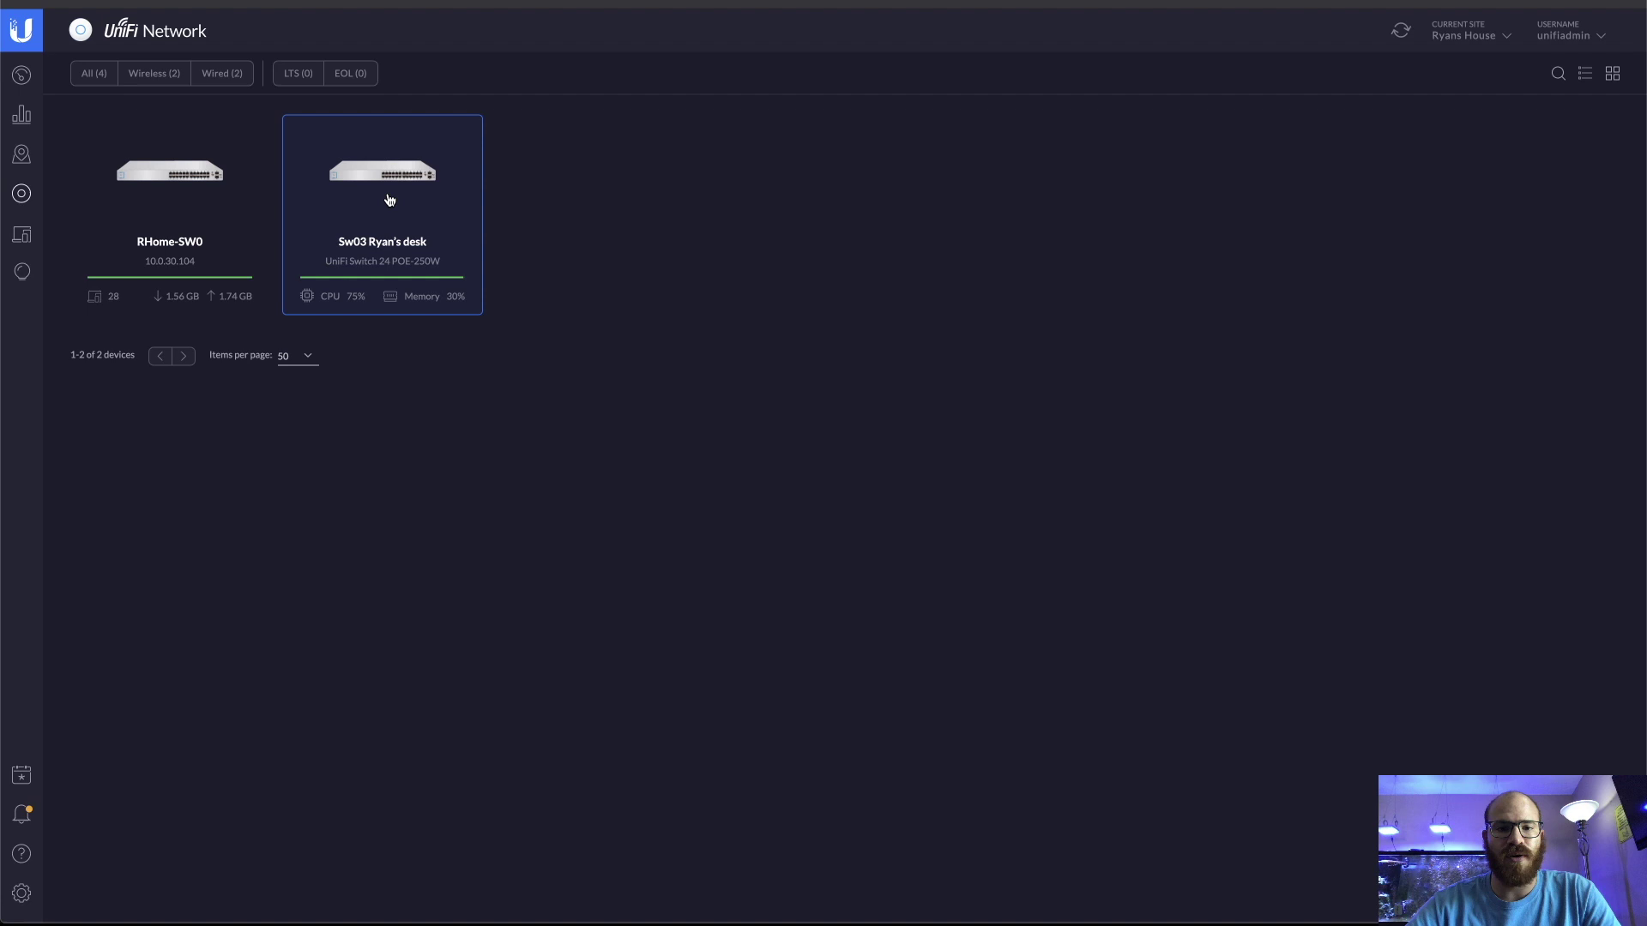
{"action": "left_click", "coordinate": [388, 199]}
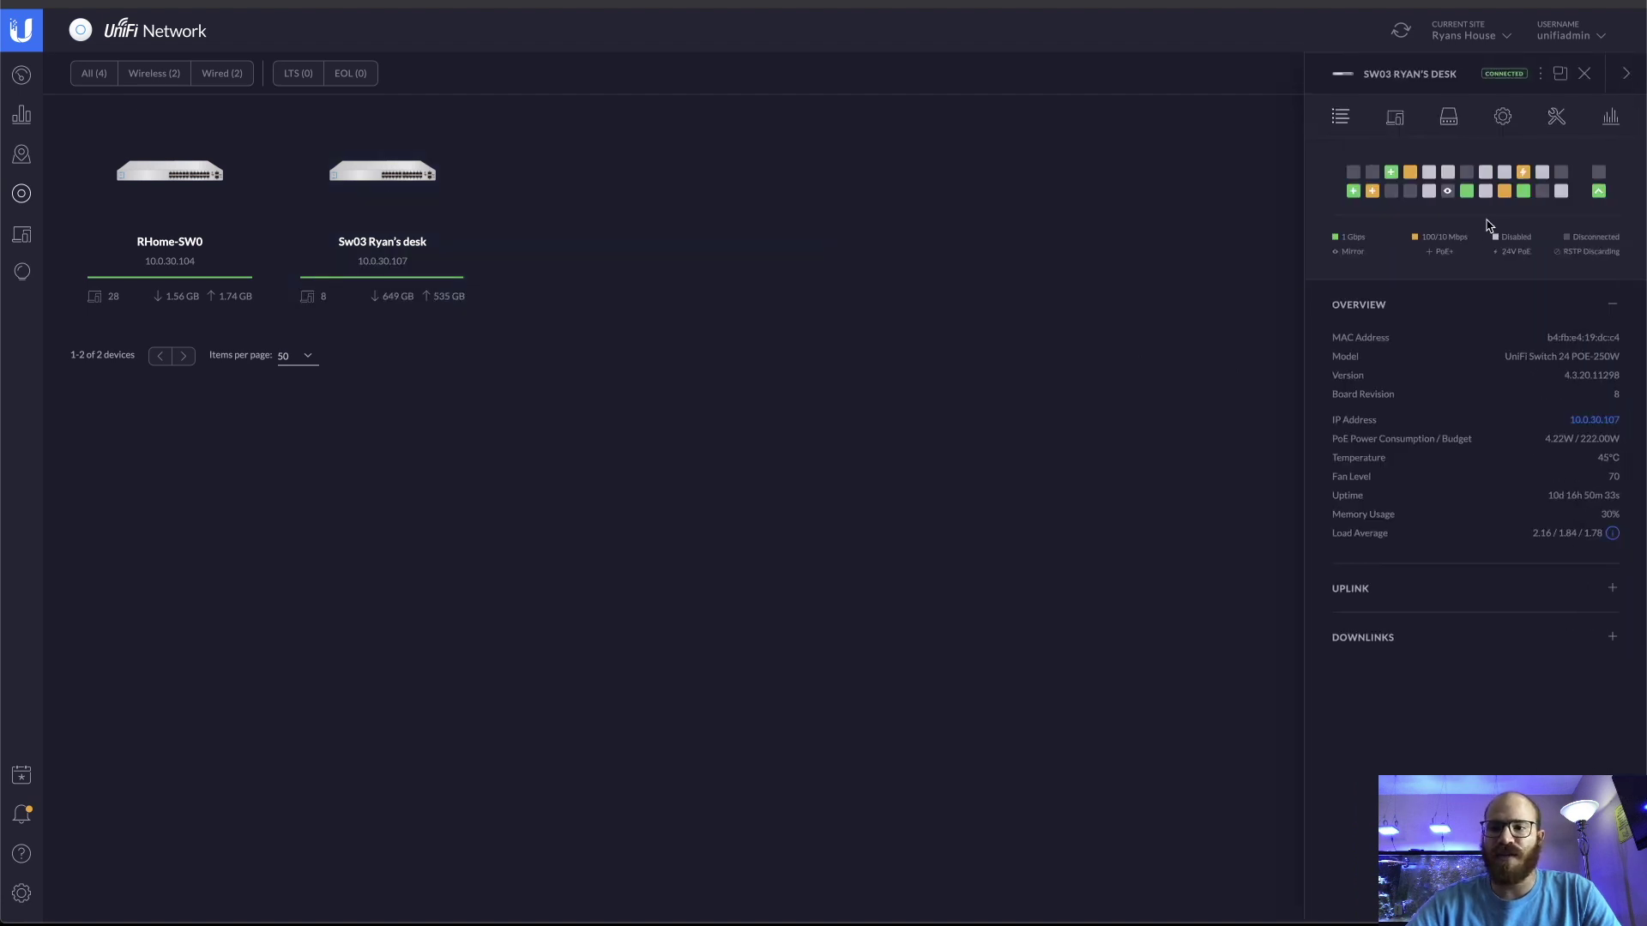
{"action": "mouse_move", "coordinate": [1526, 202]}
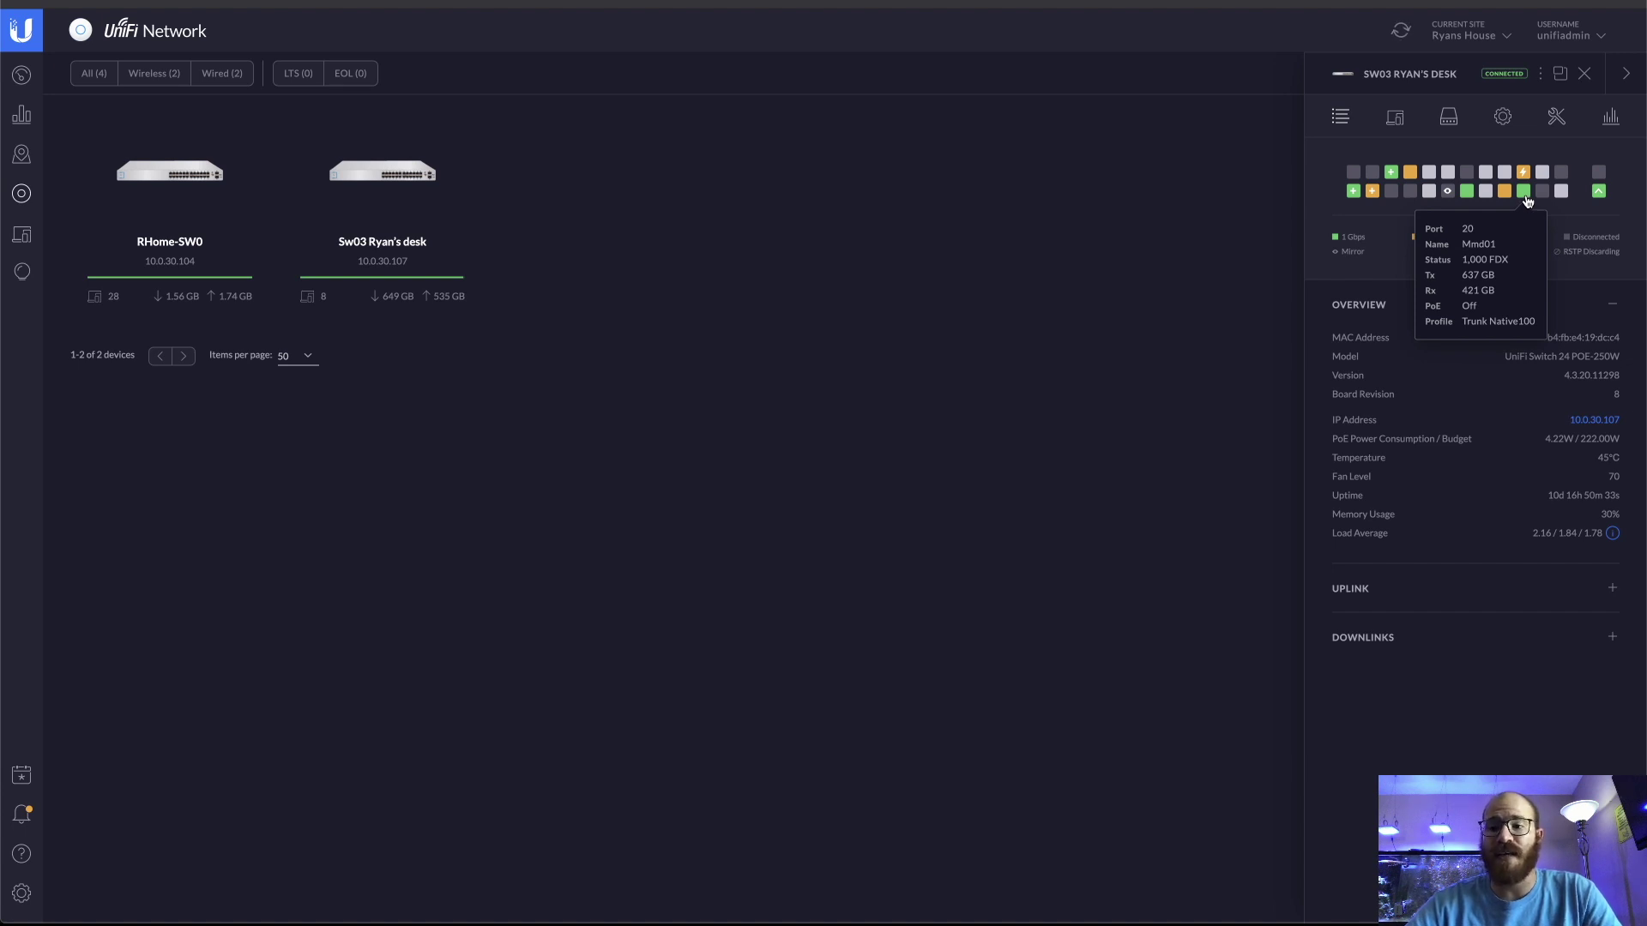
{"action": "mouse_move", "coordinate": [1599, 196]}
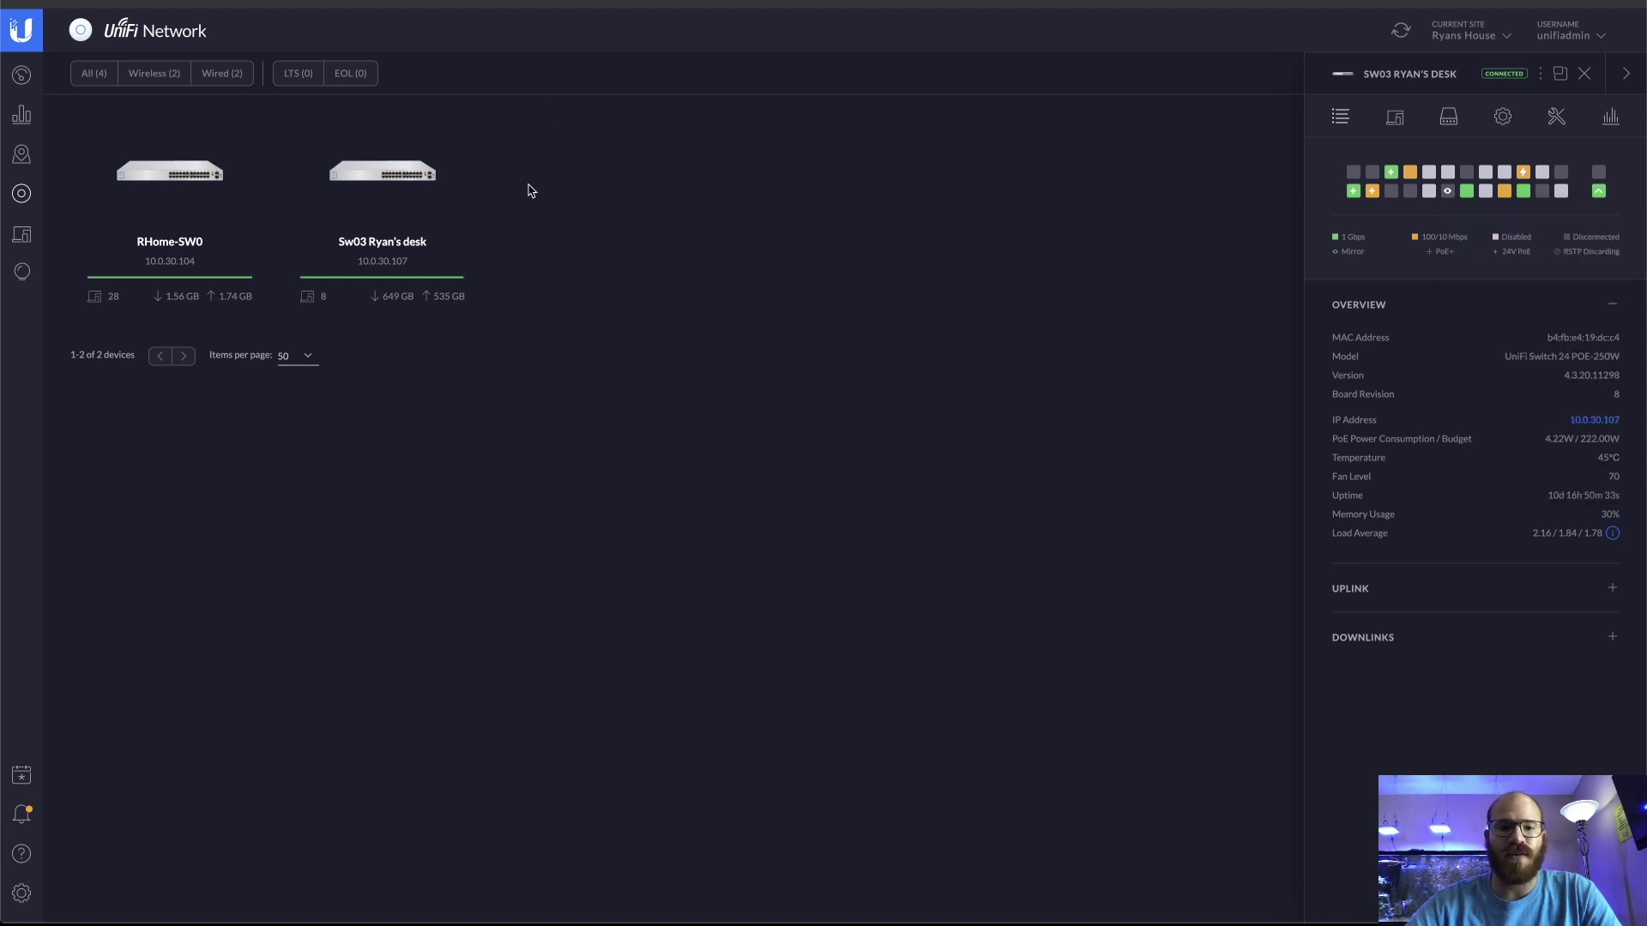
{"action": "left_click", "coordinate": [202, 179]}
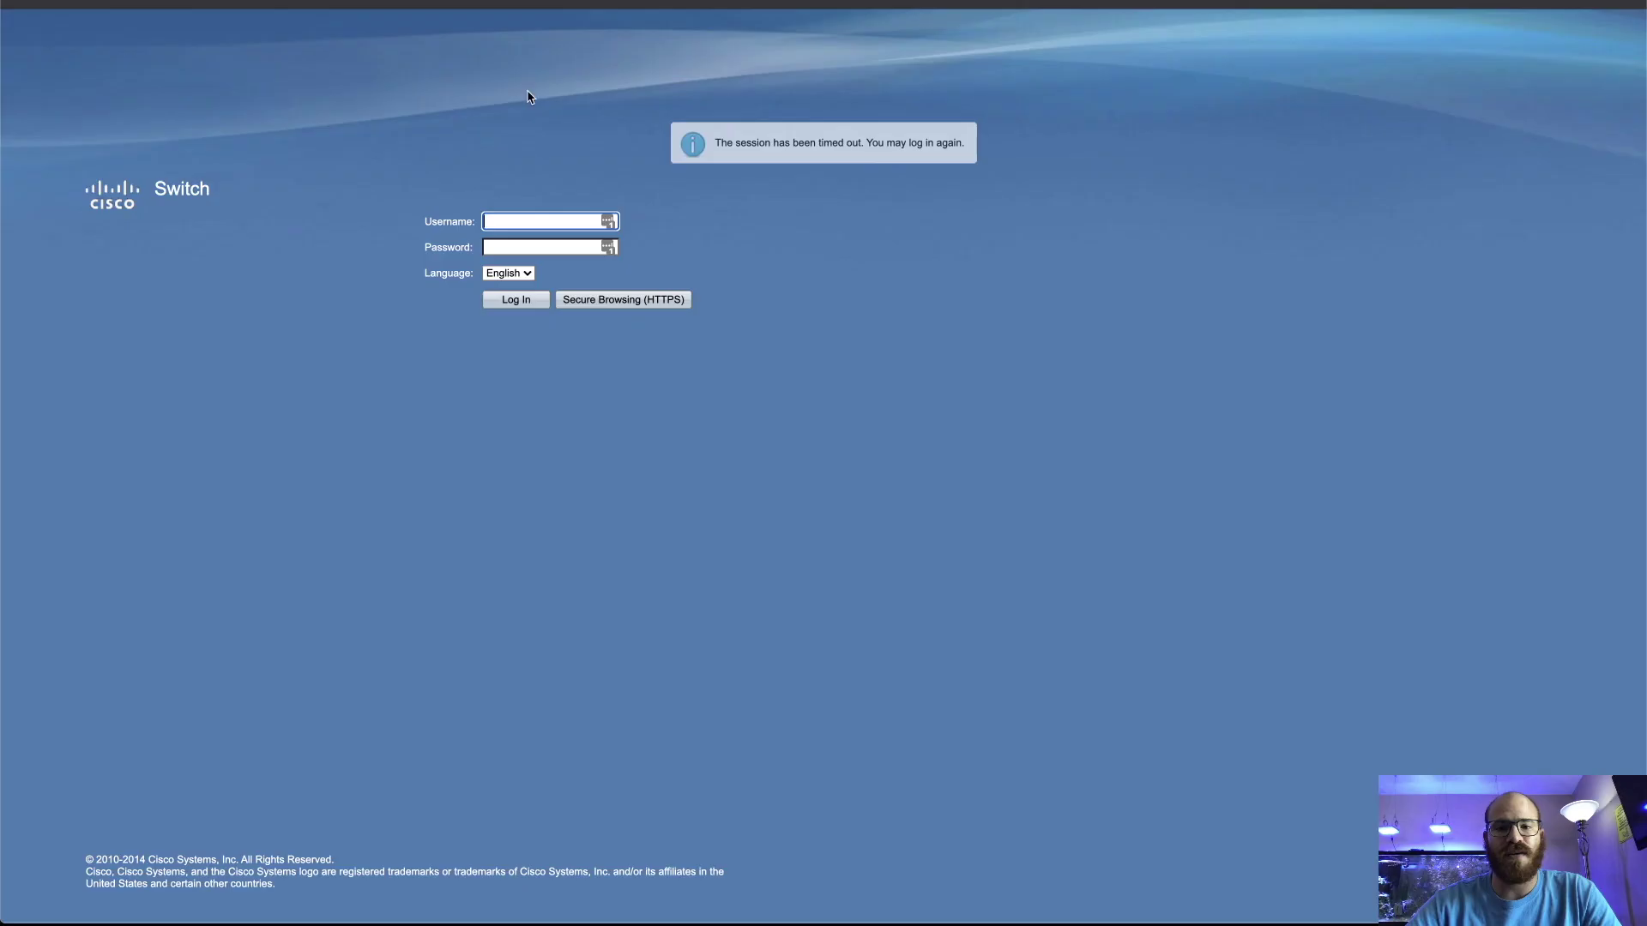
Sign in to the Cisco switch and open VLAN Management > VLAN Settings
{"action": "left_click", "coordinate": [417, 4]}
{"action": "type", "text": "cisco"}
{"action": "key", "text": "Tab"}
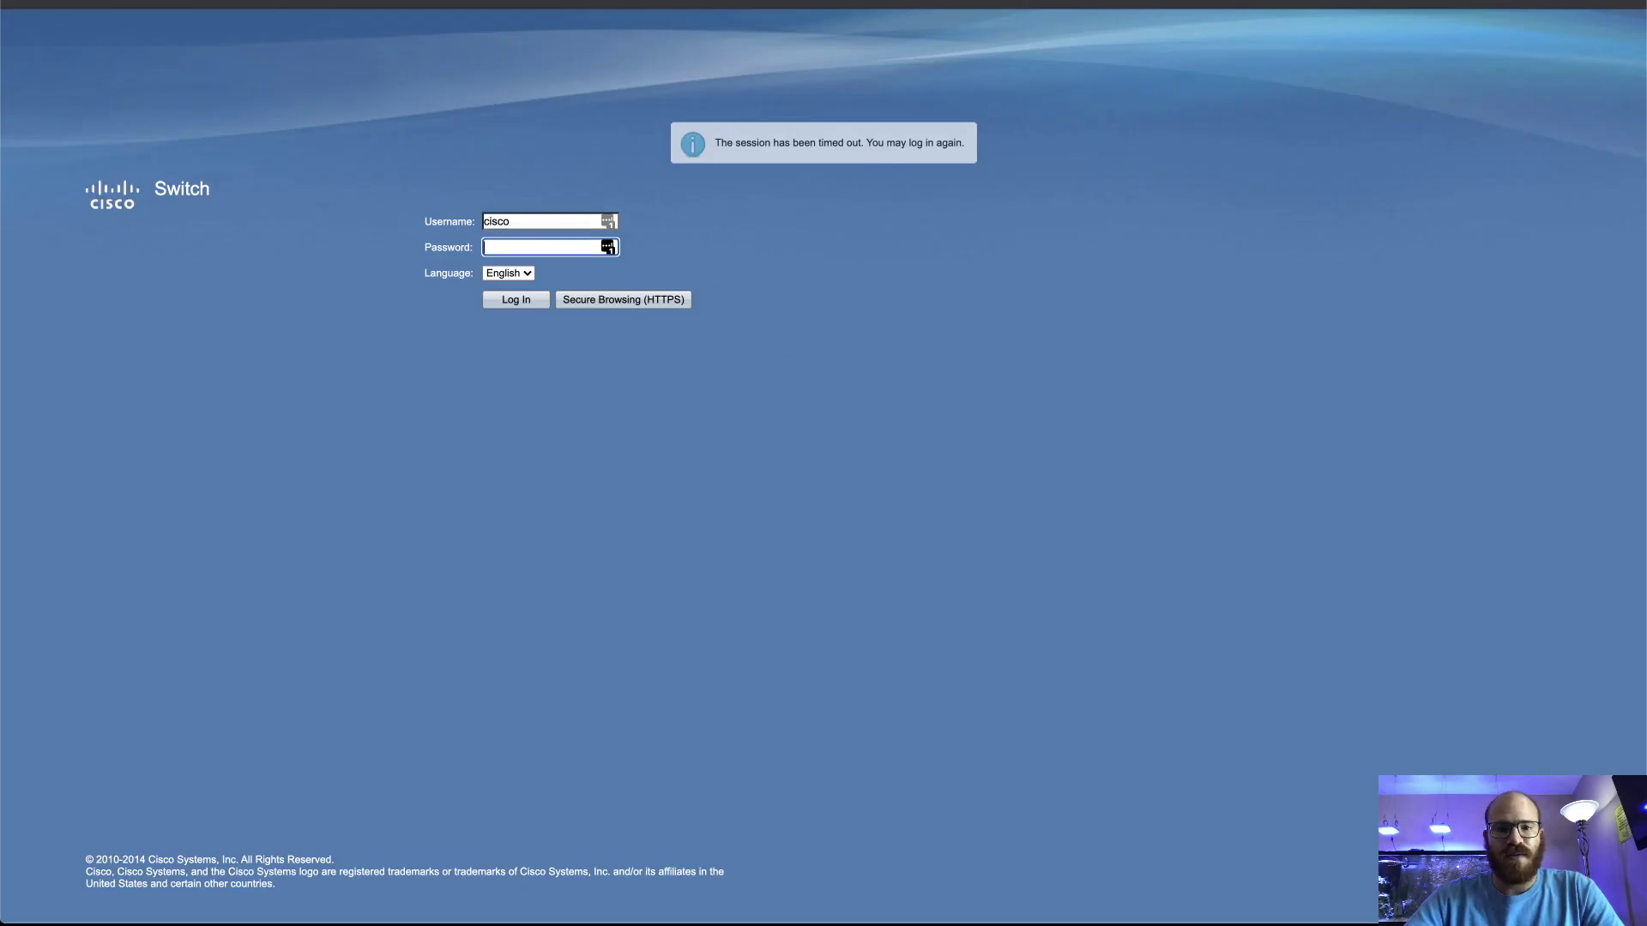
{"action": "key", "text": "Return"}
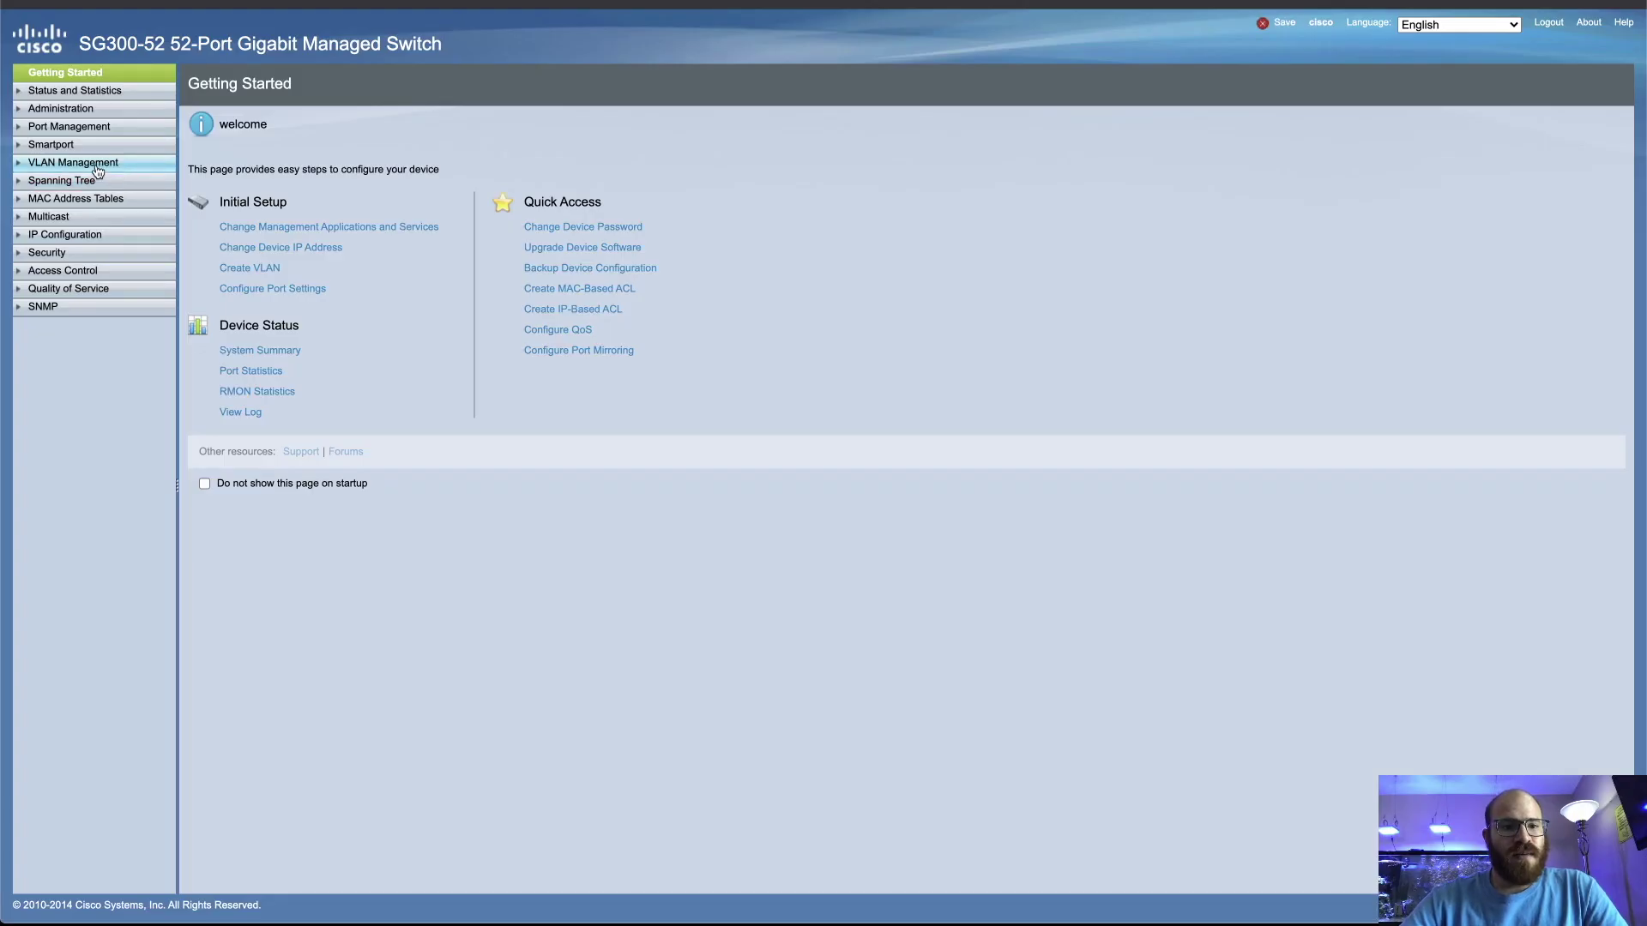
{"action": "left_click", "coordinate": [96, 165]}
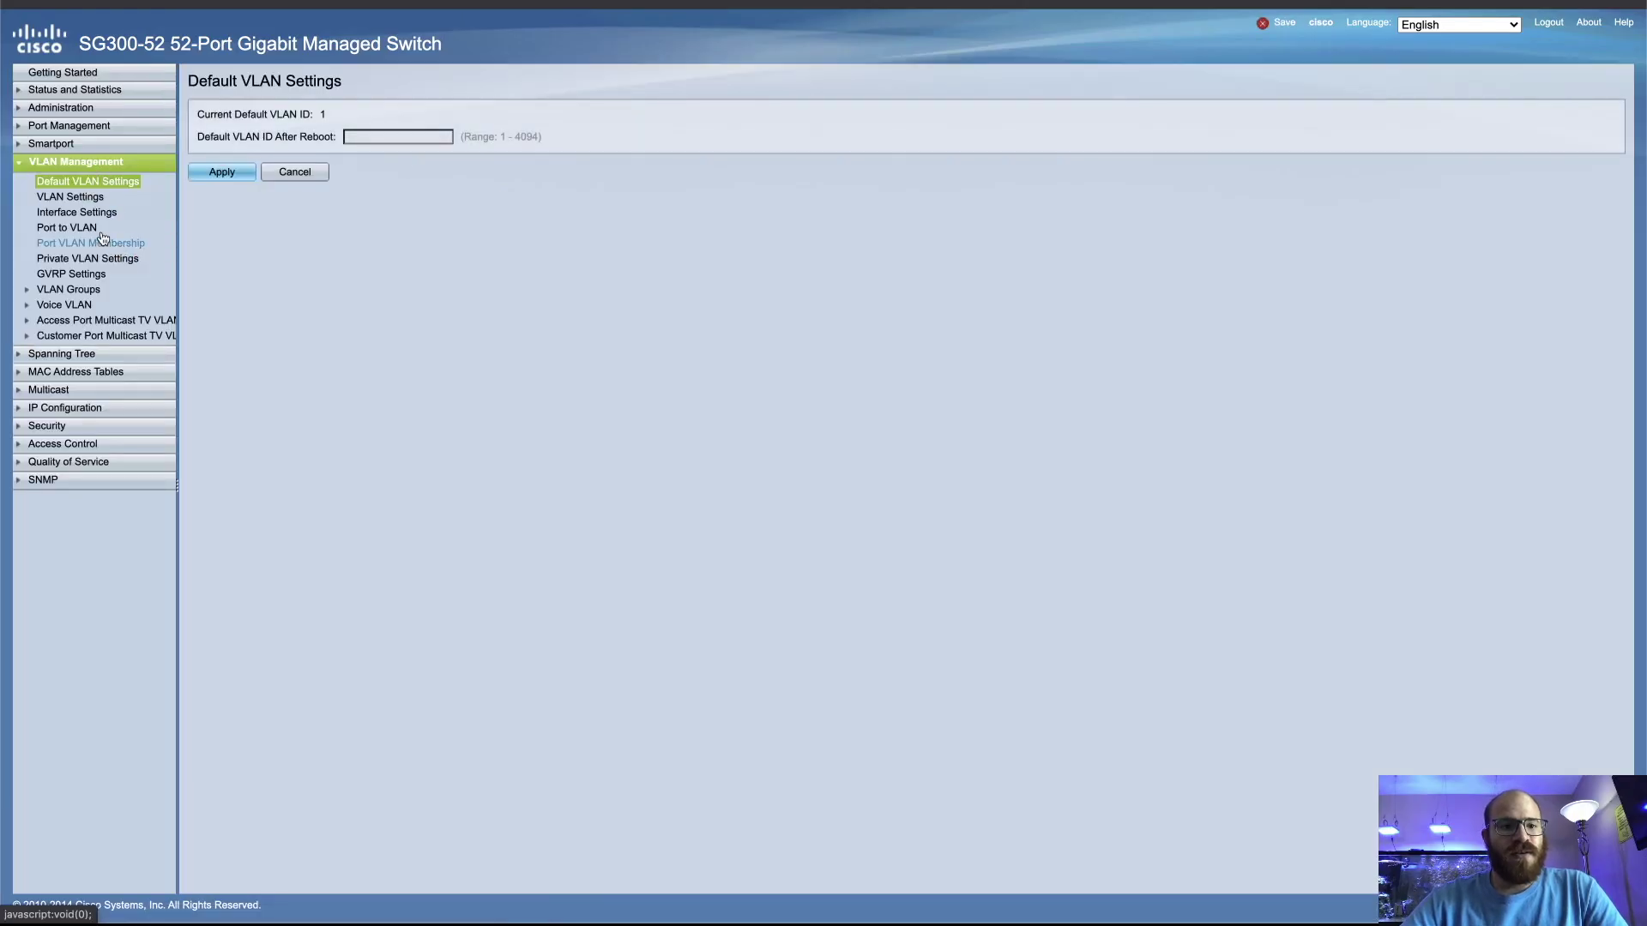
{"action": "left_click", "coordinate": [70, 197]}
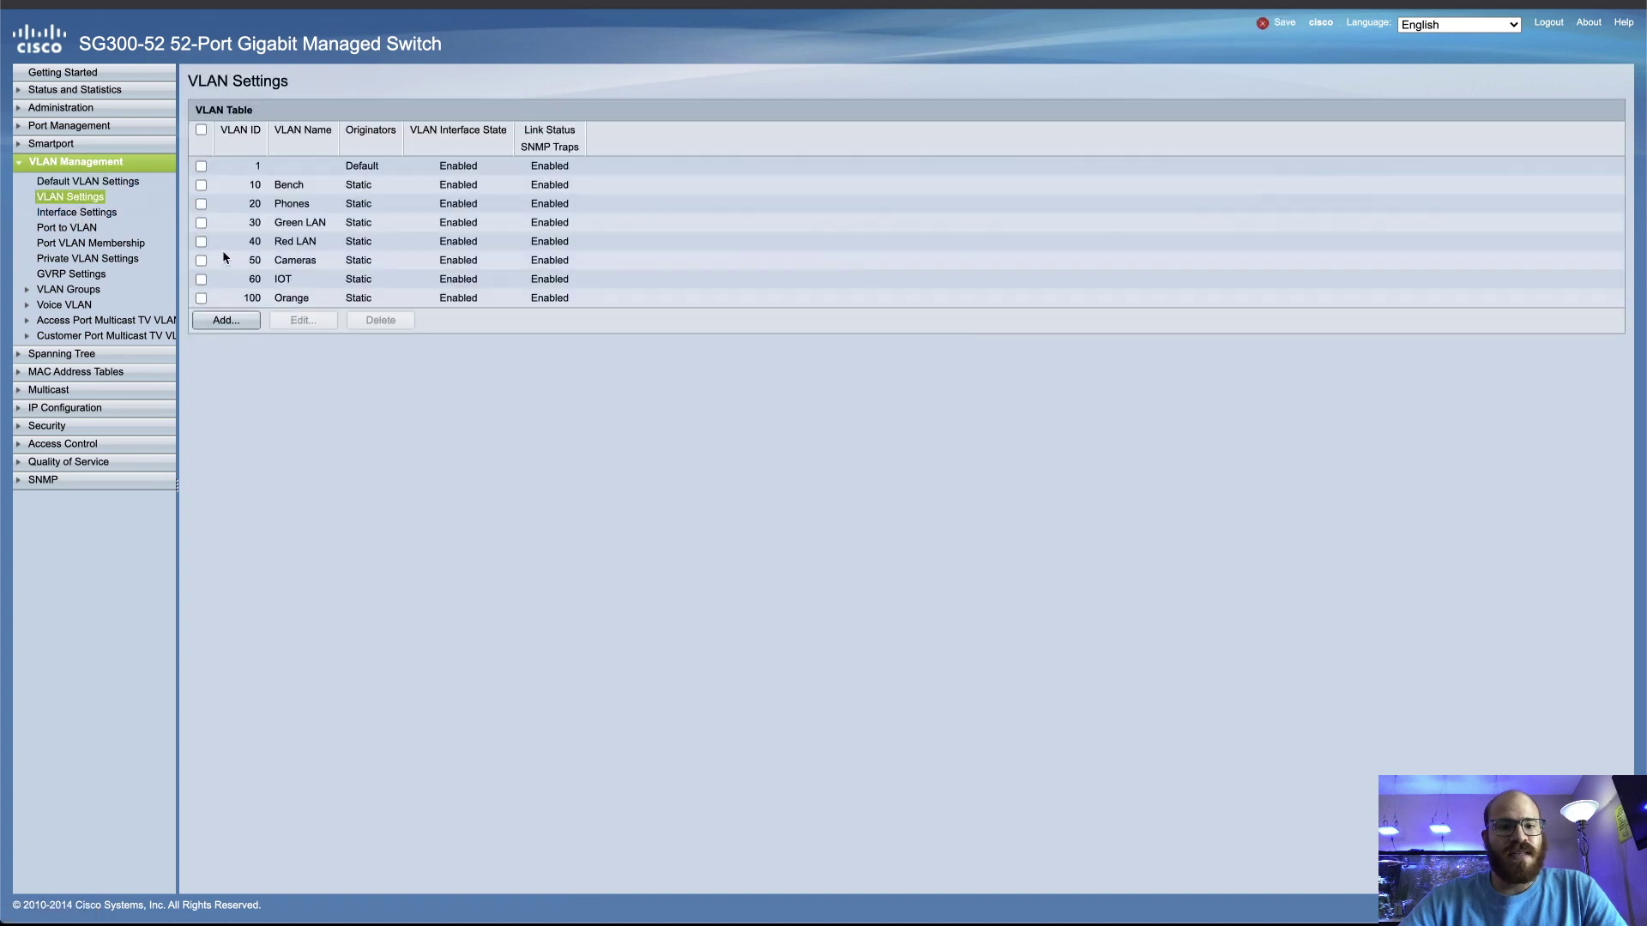
Add VLAN 11 named Bench2
{"action": "left_click", "coordinate": [229, 321]}
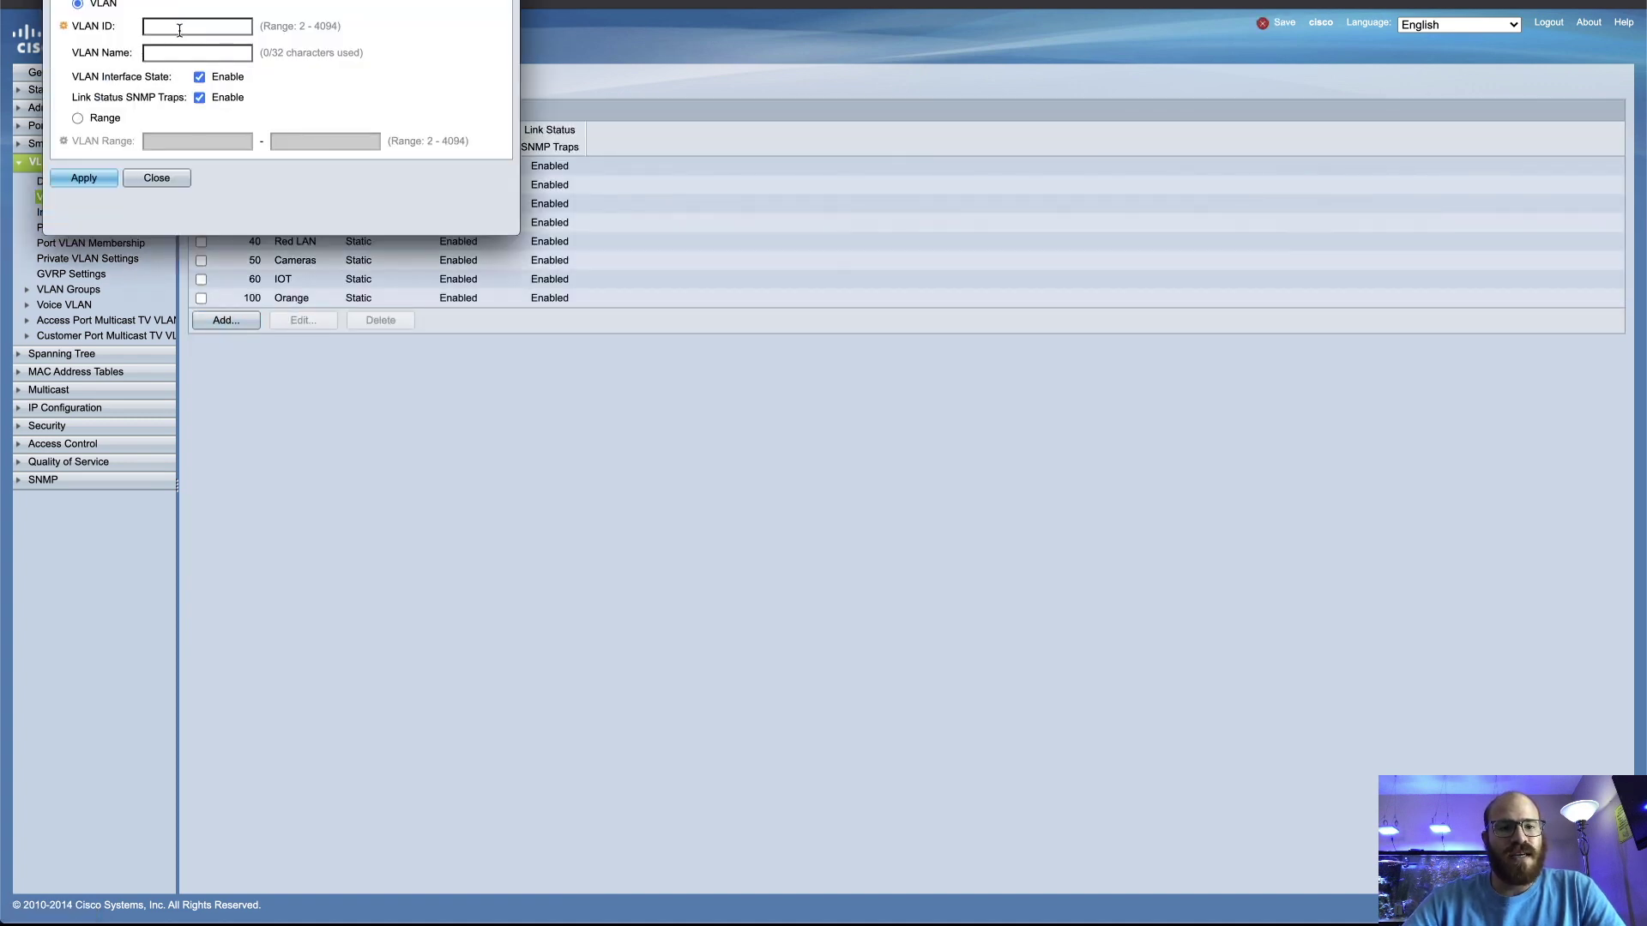
{"action": "left_click", "coordinate": [179, 26]}
{"action": "type", "text": "11"}
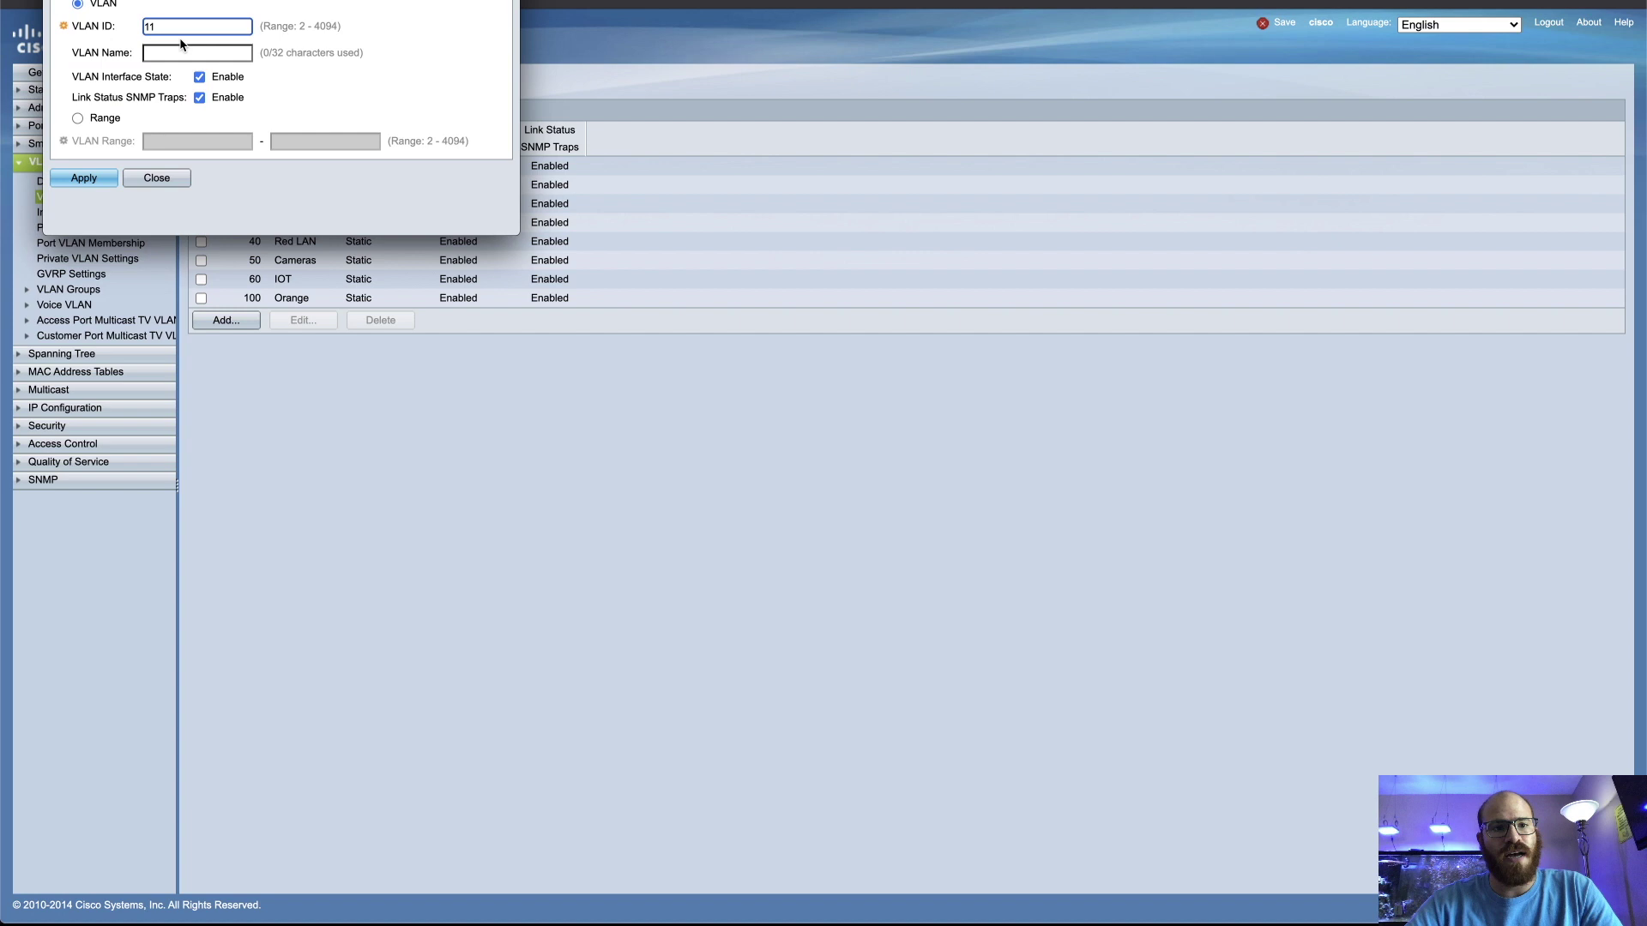
{"action": "key", "text": "Tab"}
{"action": "type", "text": "Bench2"}
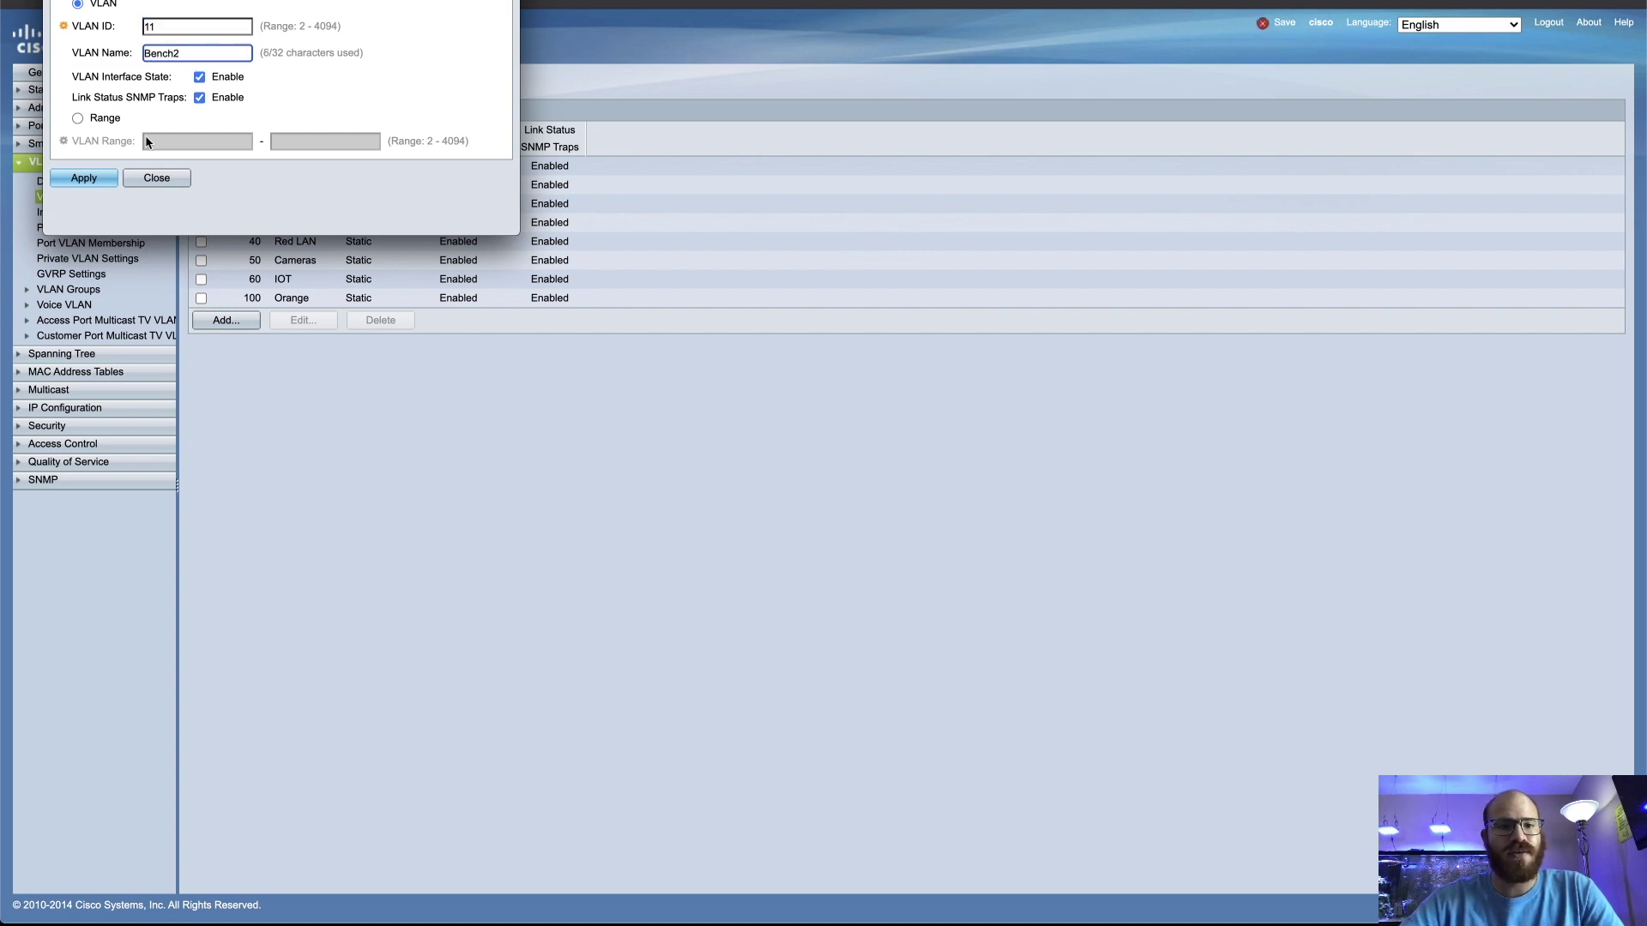
{"action": "left_click", "coordinate": [83, 177]}
Add VLAN 12 named Bench3 and close the add-VLAN form
{"action": "left_click", "coordinate": [154, 71]}
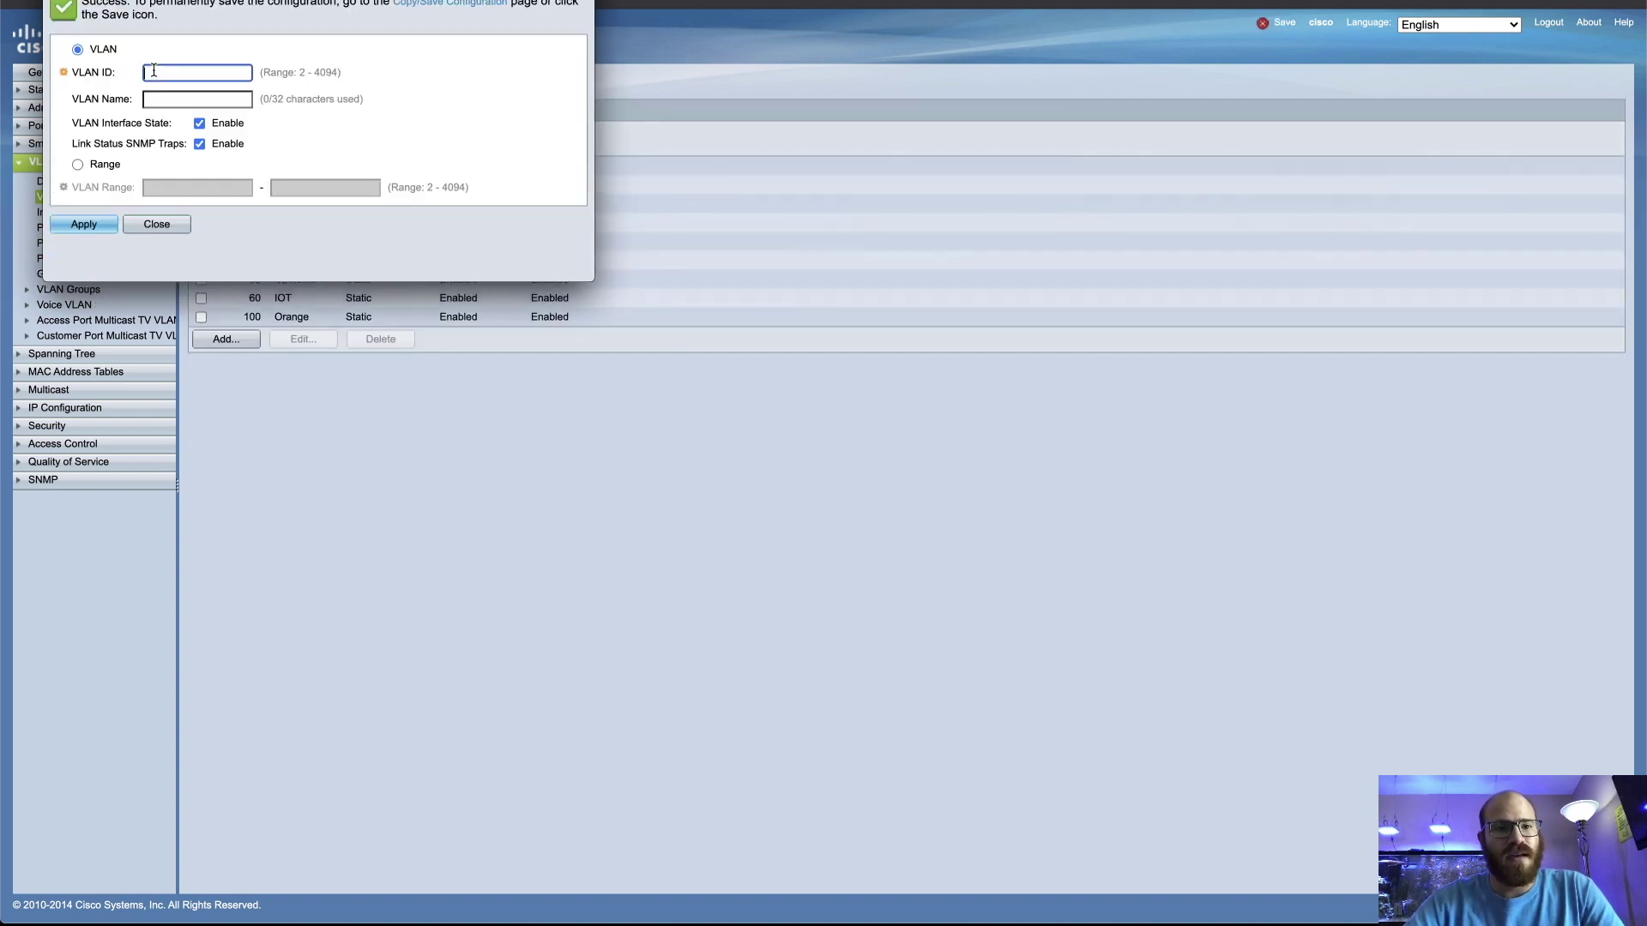
{"action": "left_click", "coordinate": [180, 92]}
{"action": "type", "text": "B"}
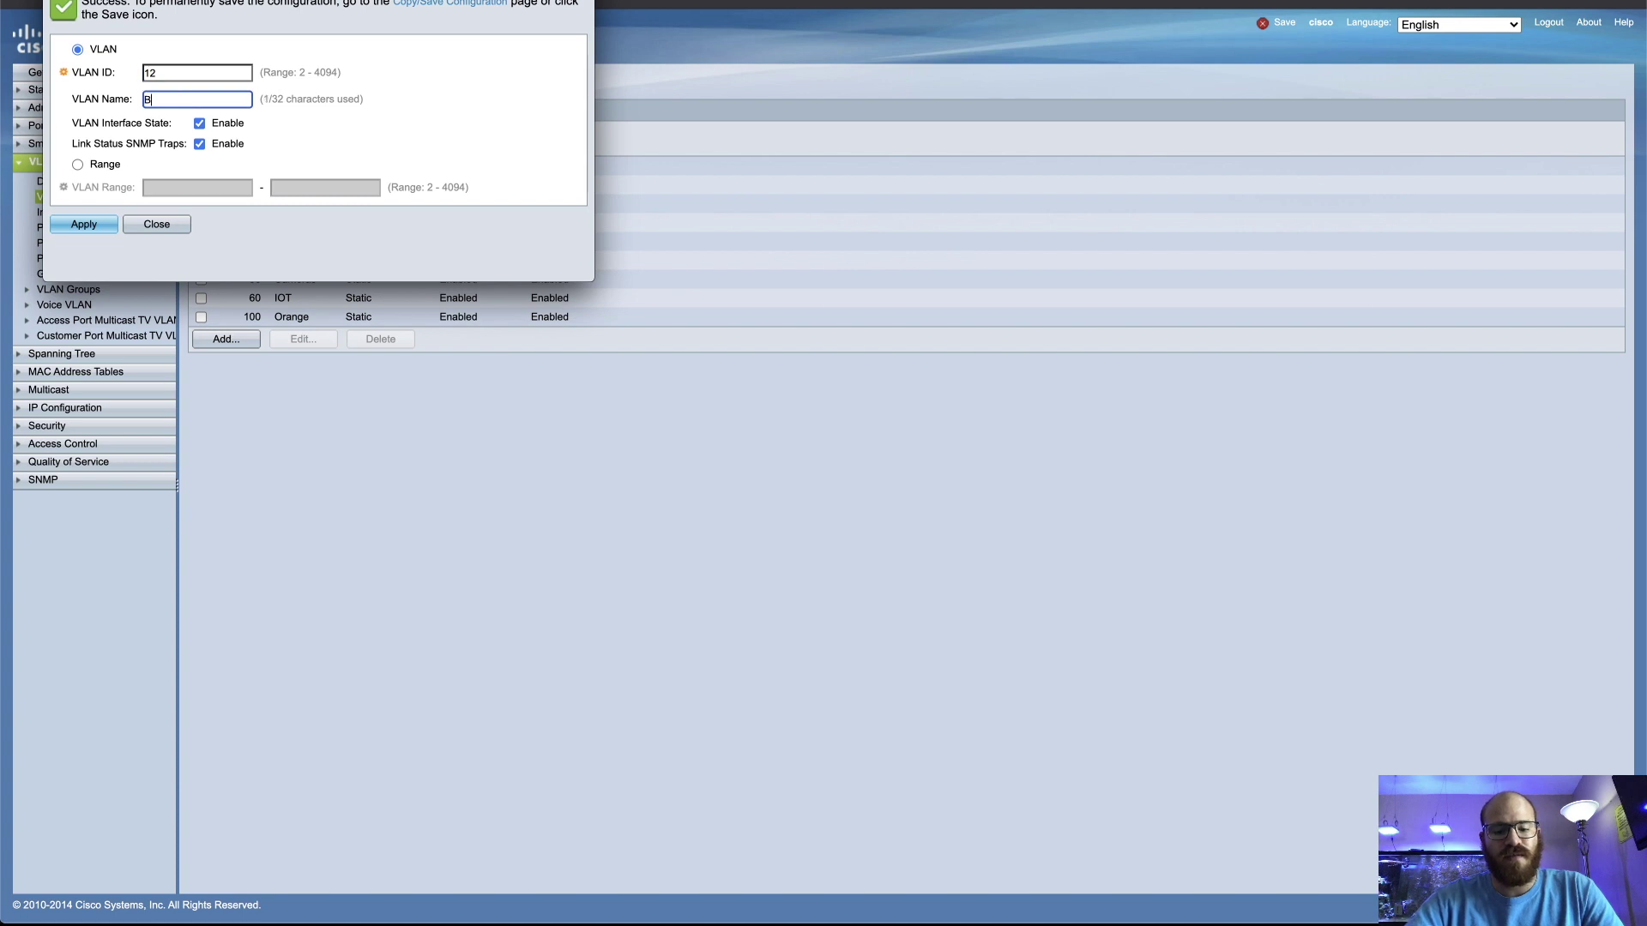
{"action": "type", "text": "ech"}
{"action": "key", "text": "BackSpace"}
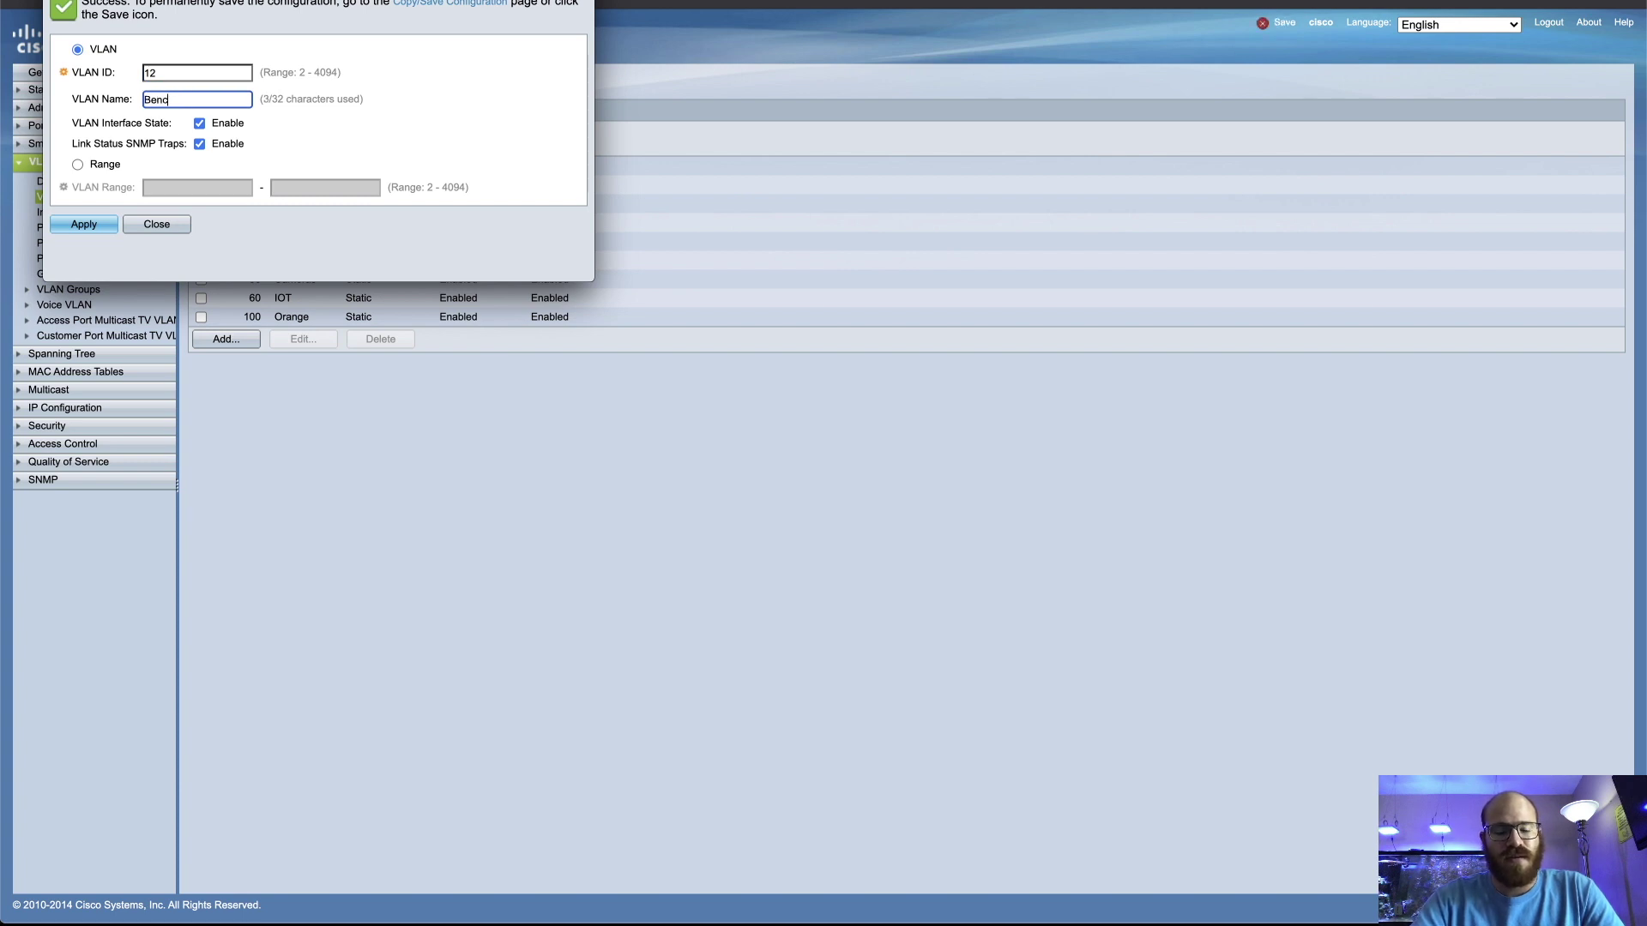
{"action": "type", "text": "h3"}
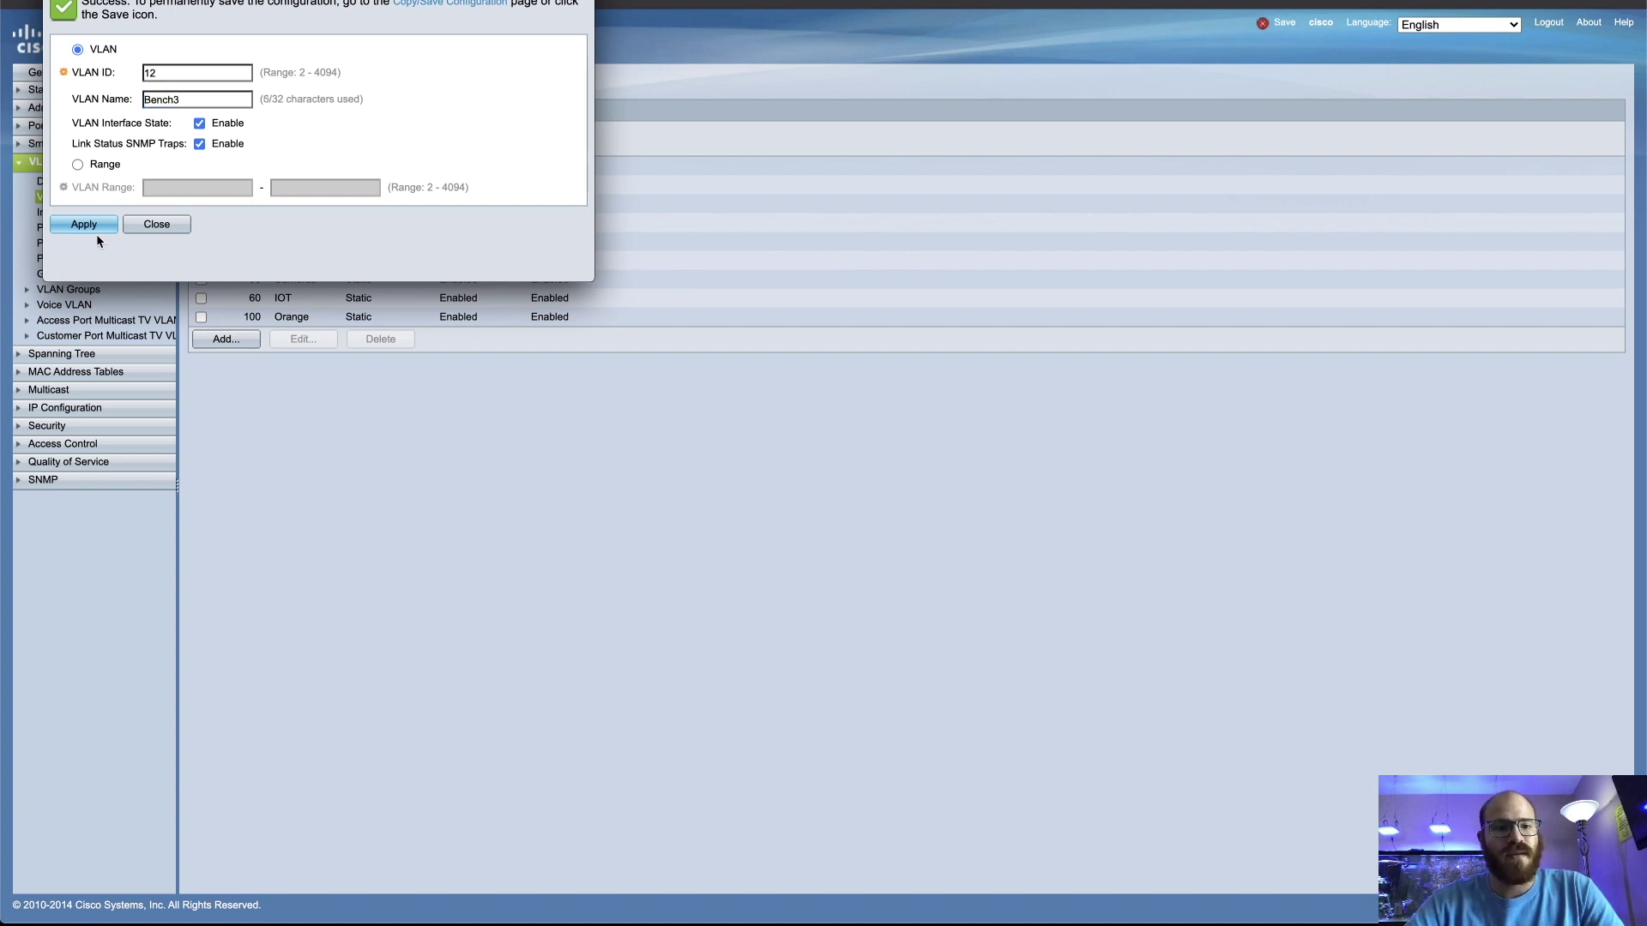
{"action": "left_click", "coordinate": [91, 225]}
{"action": "left_click", "coordinate": [151, 219]}
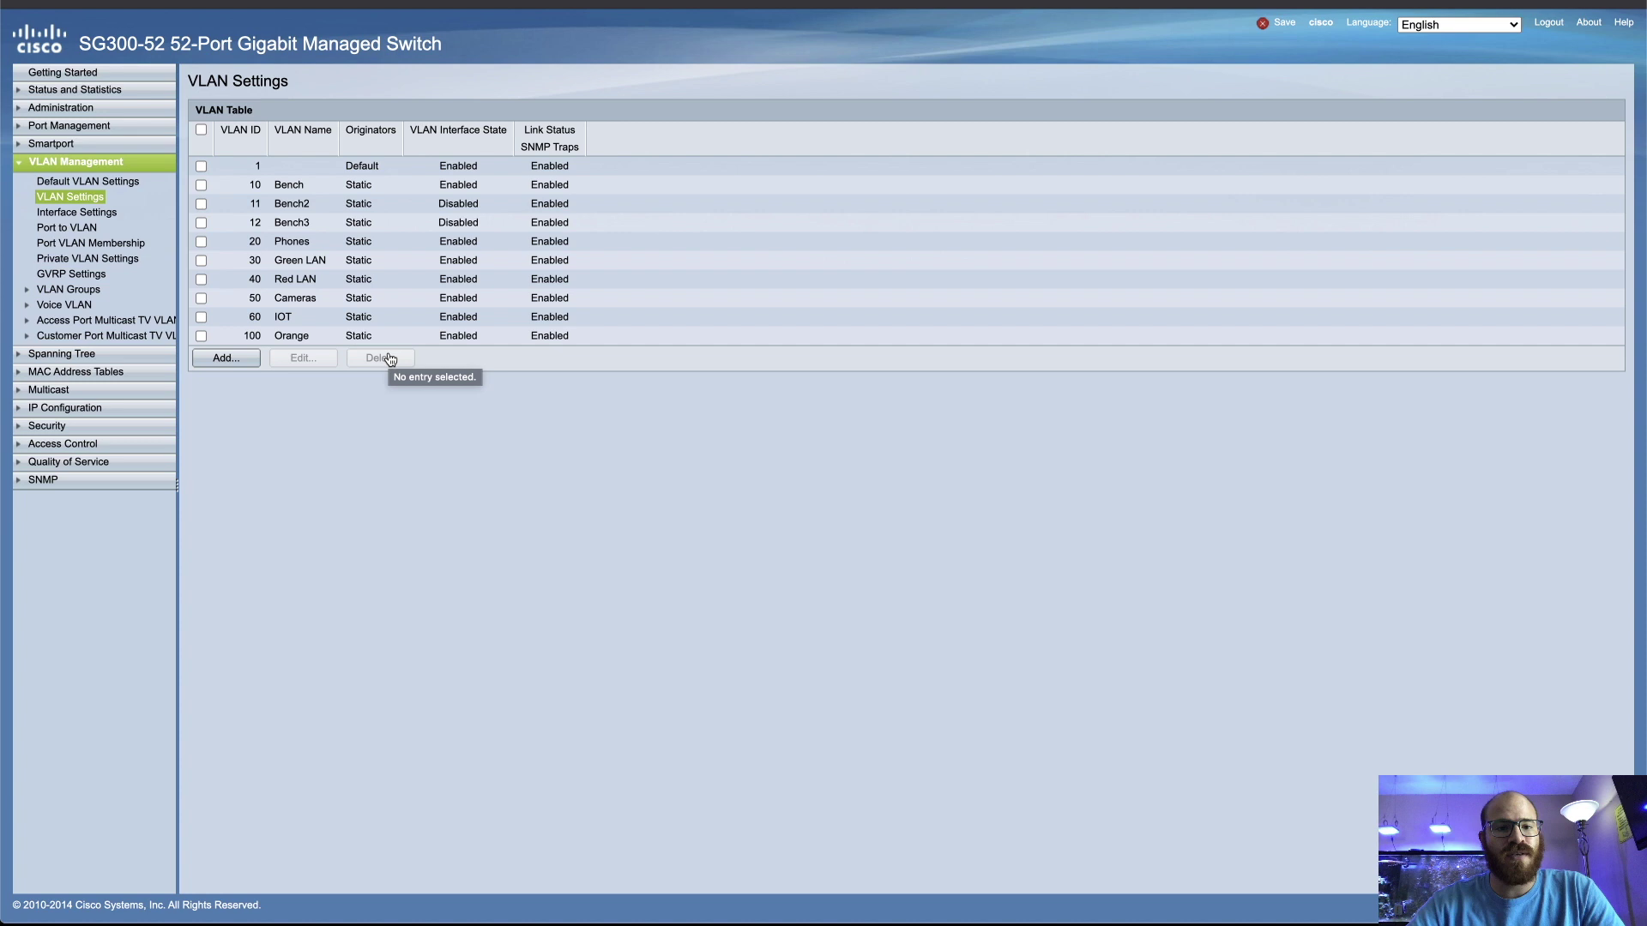
On Port VLAN Membership, stage VLANs 11 and 12 for GE52, then close without applying
{"action": "left_click", "coordinate": [67, 246]}
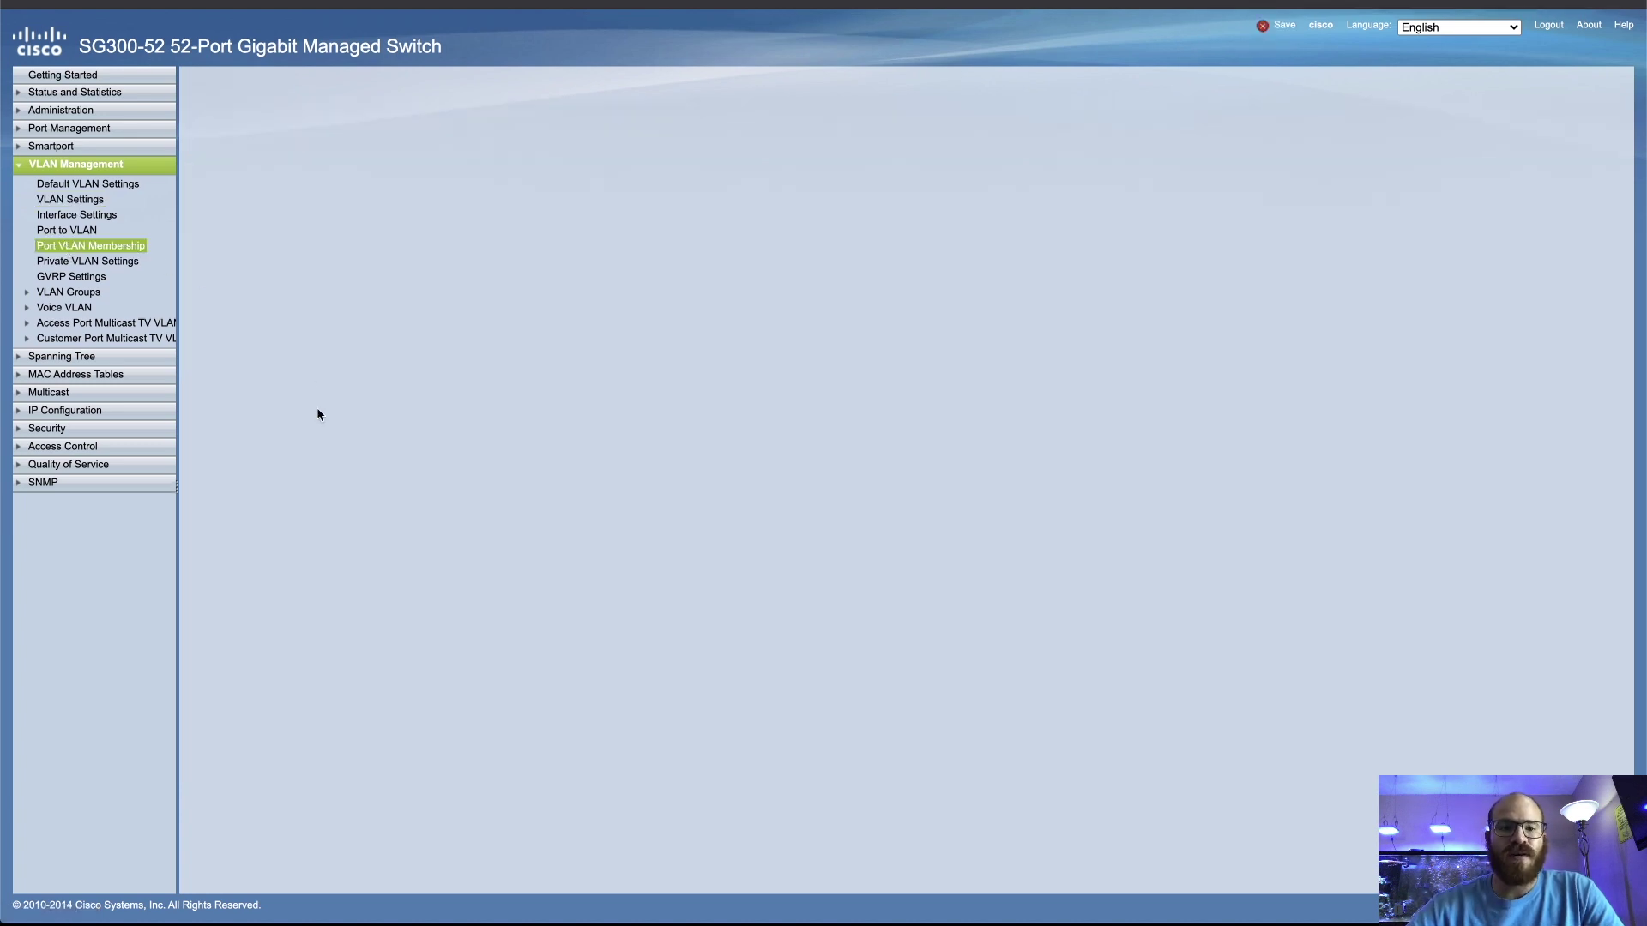
{"action": "scroll", "coordinate": [319, 414], "scroll_direction": "down", "scroll_amount": 5}
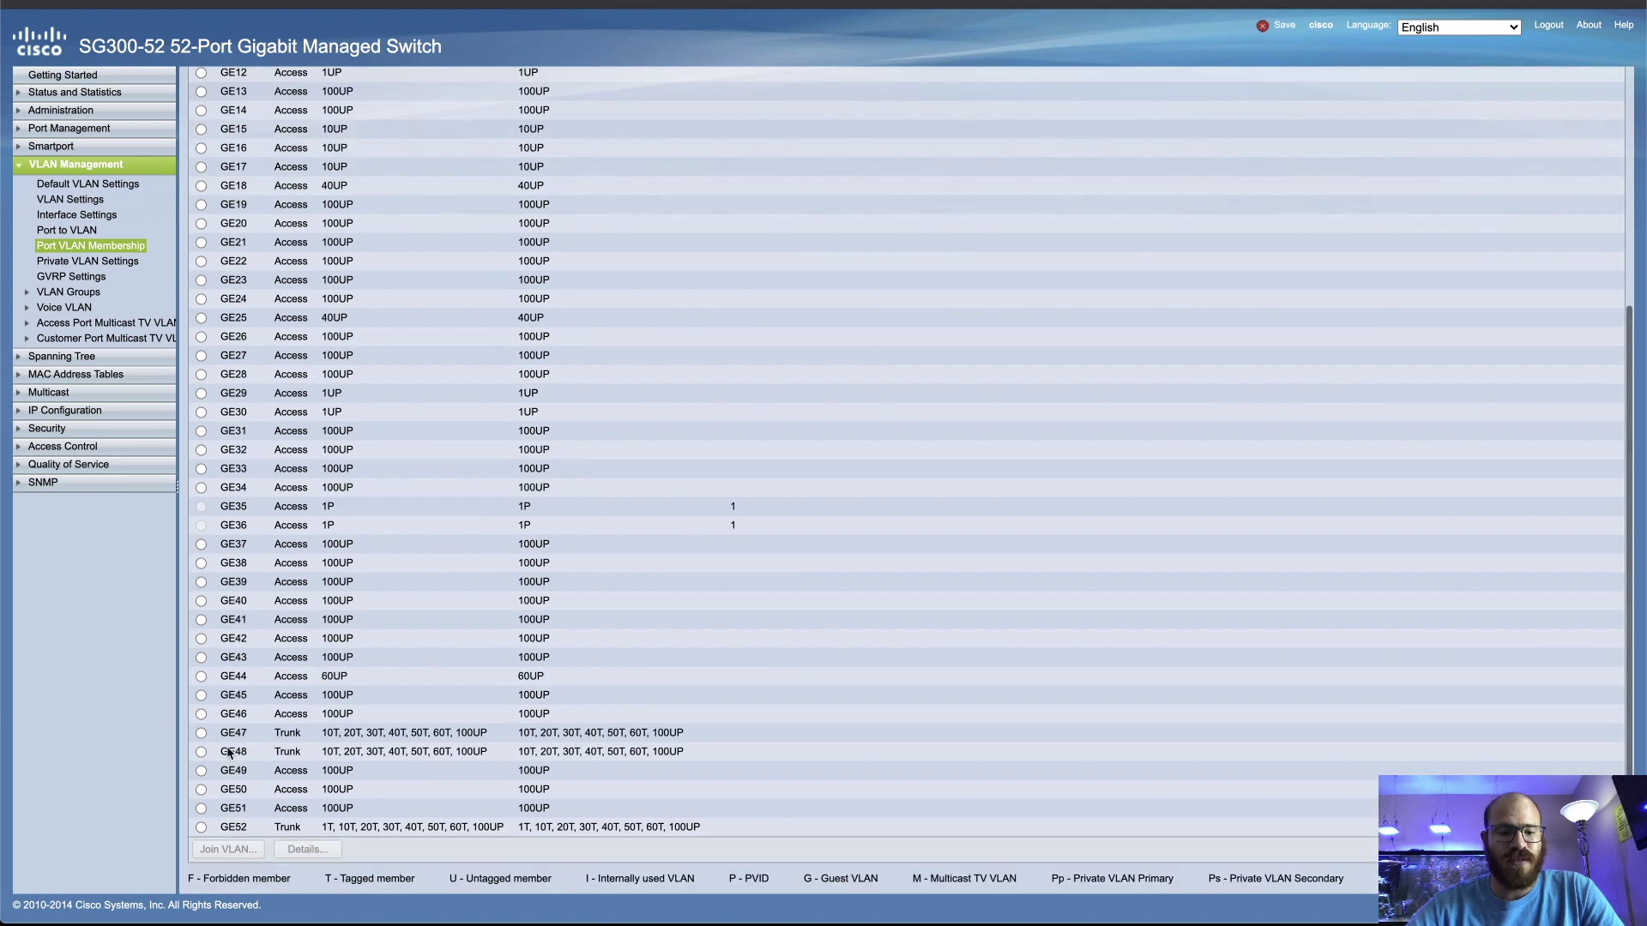
{"action": "left_click", "coordinate": [201, 827]}
{"action": "left_click", "coordinate": [224, 849]}
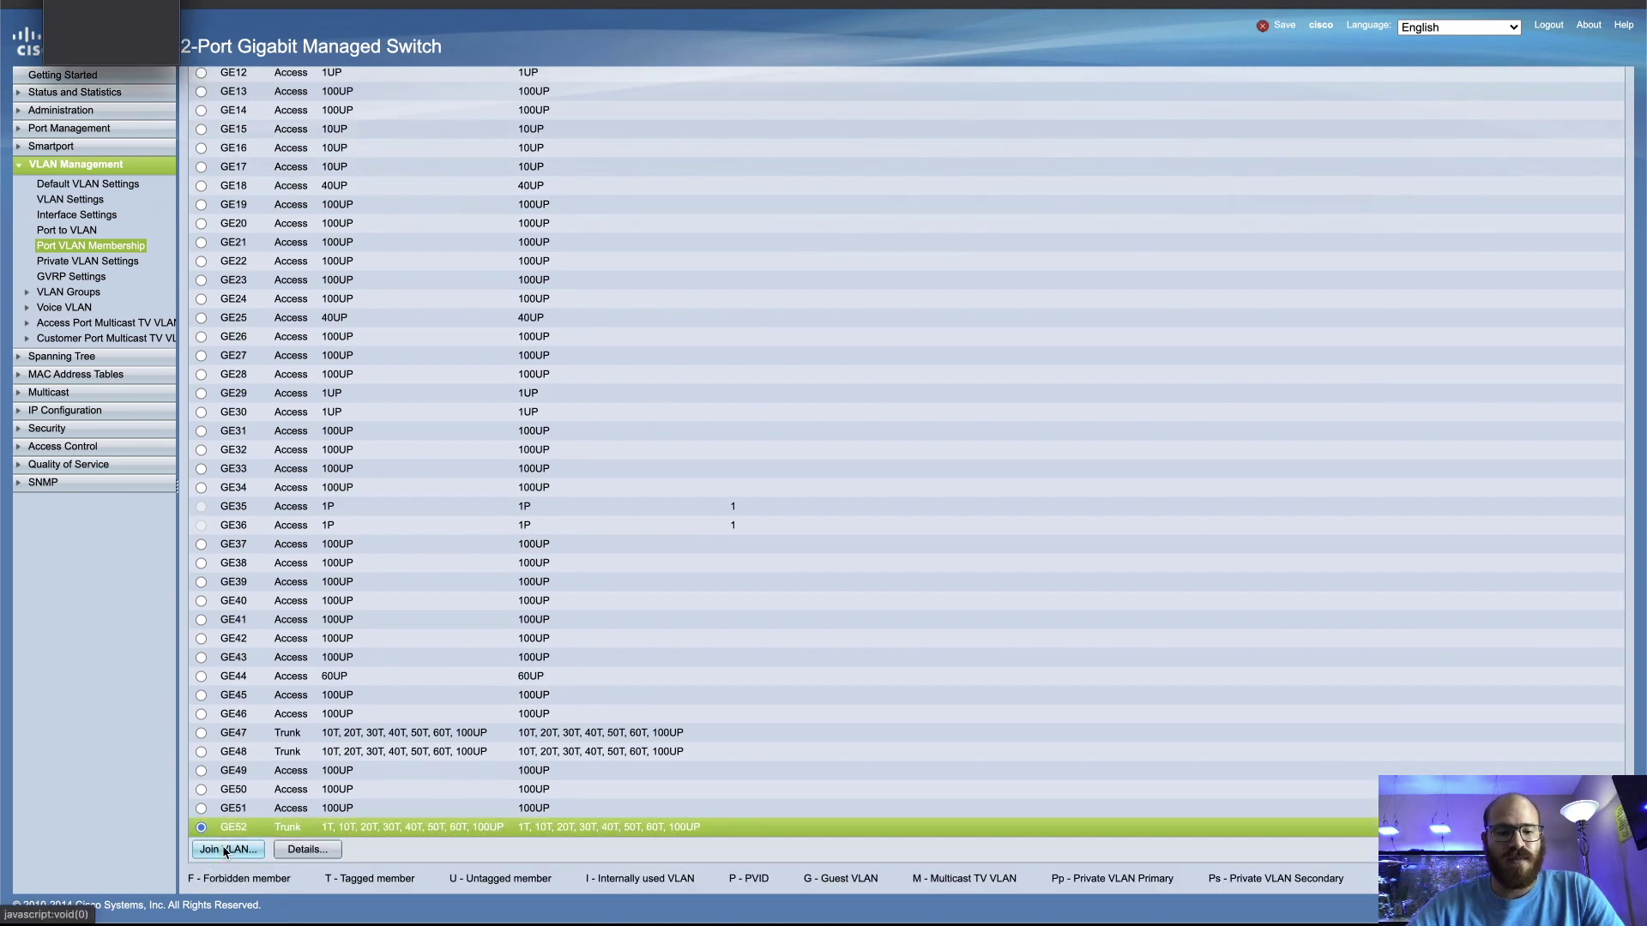
{"action": "left_click", "coordinate": [83, 69]}
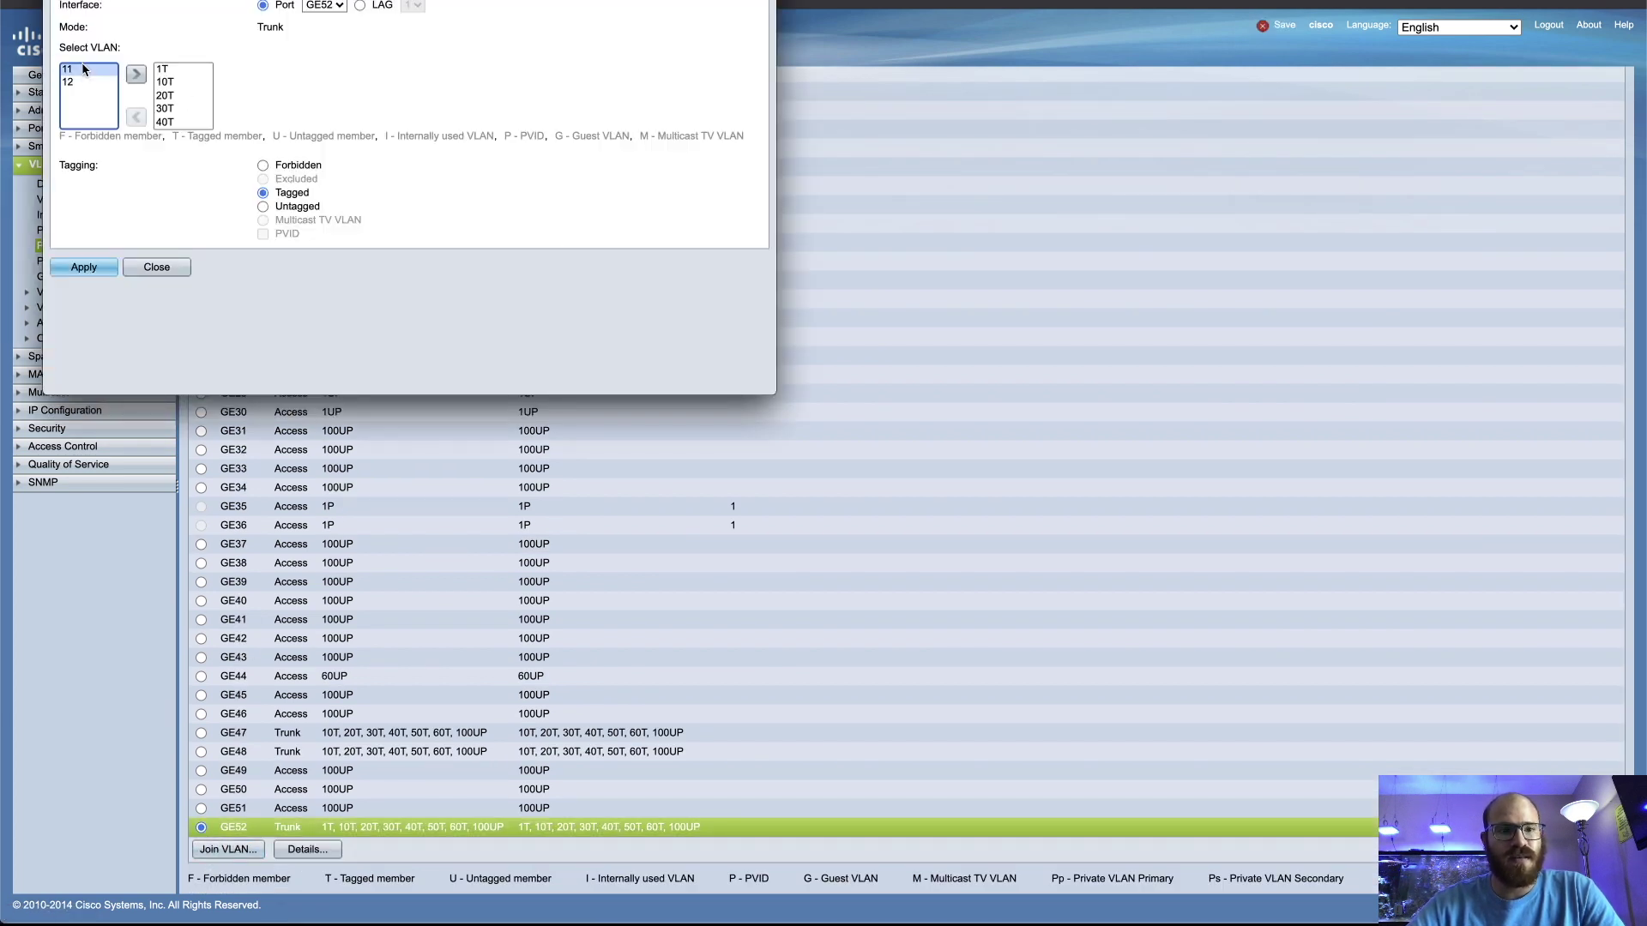
{"action": "left_click", "coordinate": [86, 82], "text": "shift"}
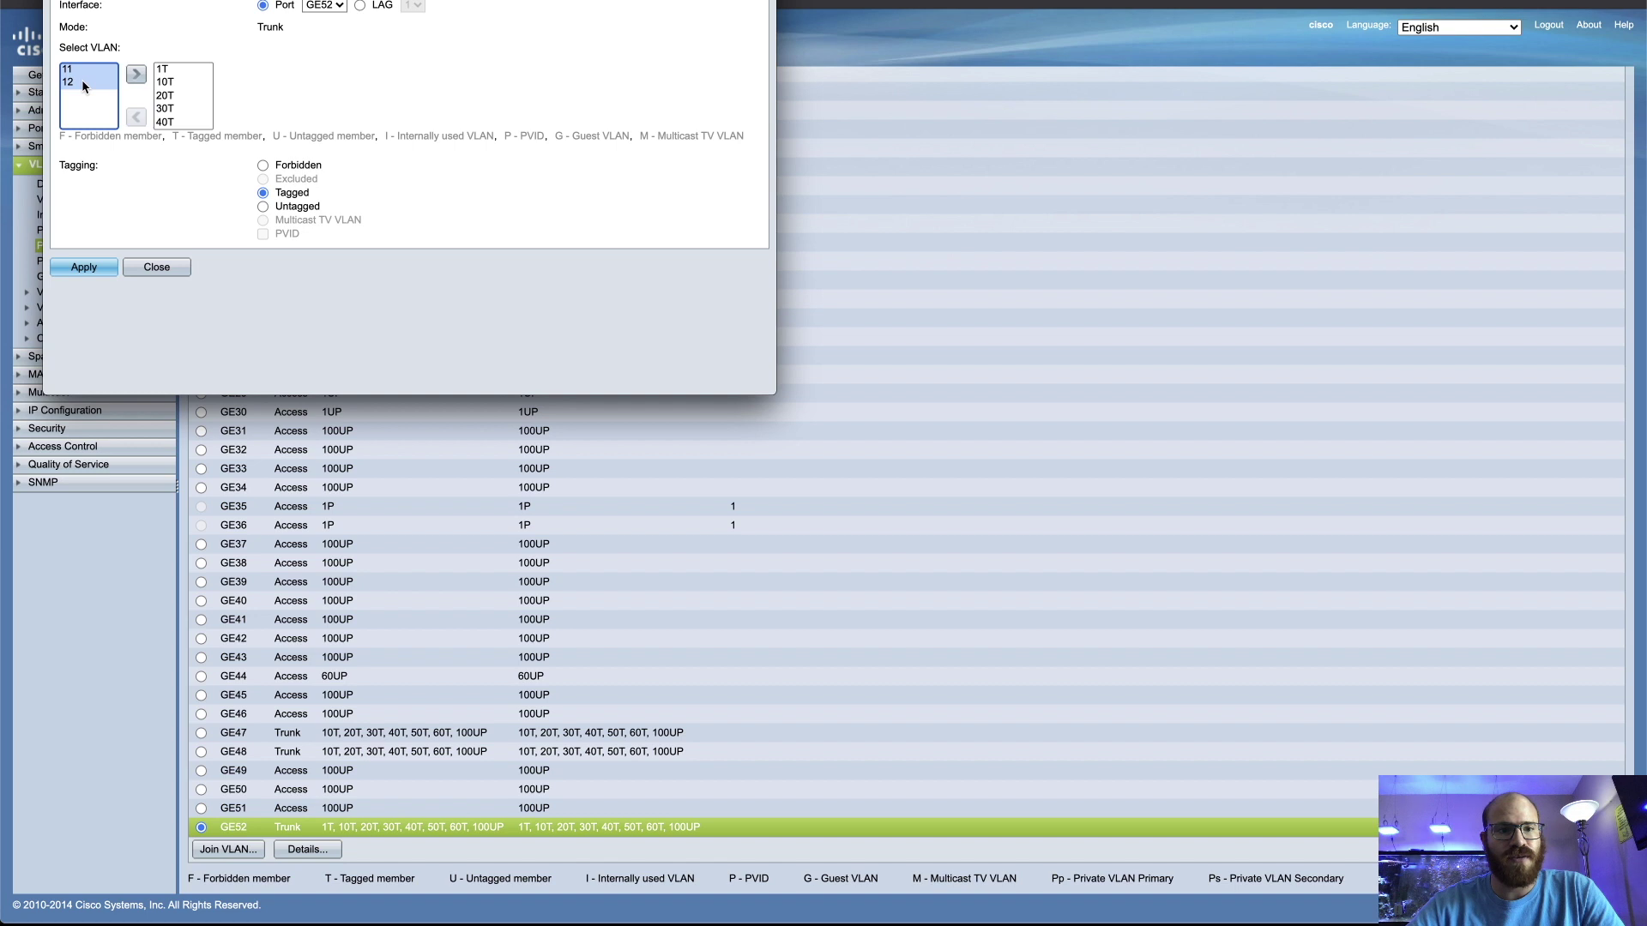
{"action": "left_click", "coordinate": [135, 75]}
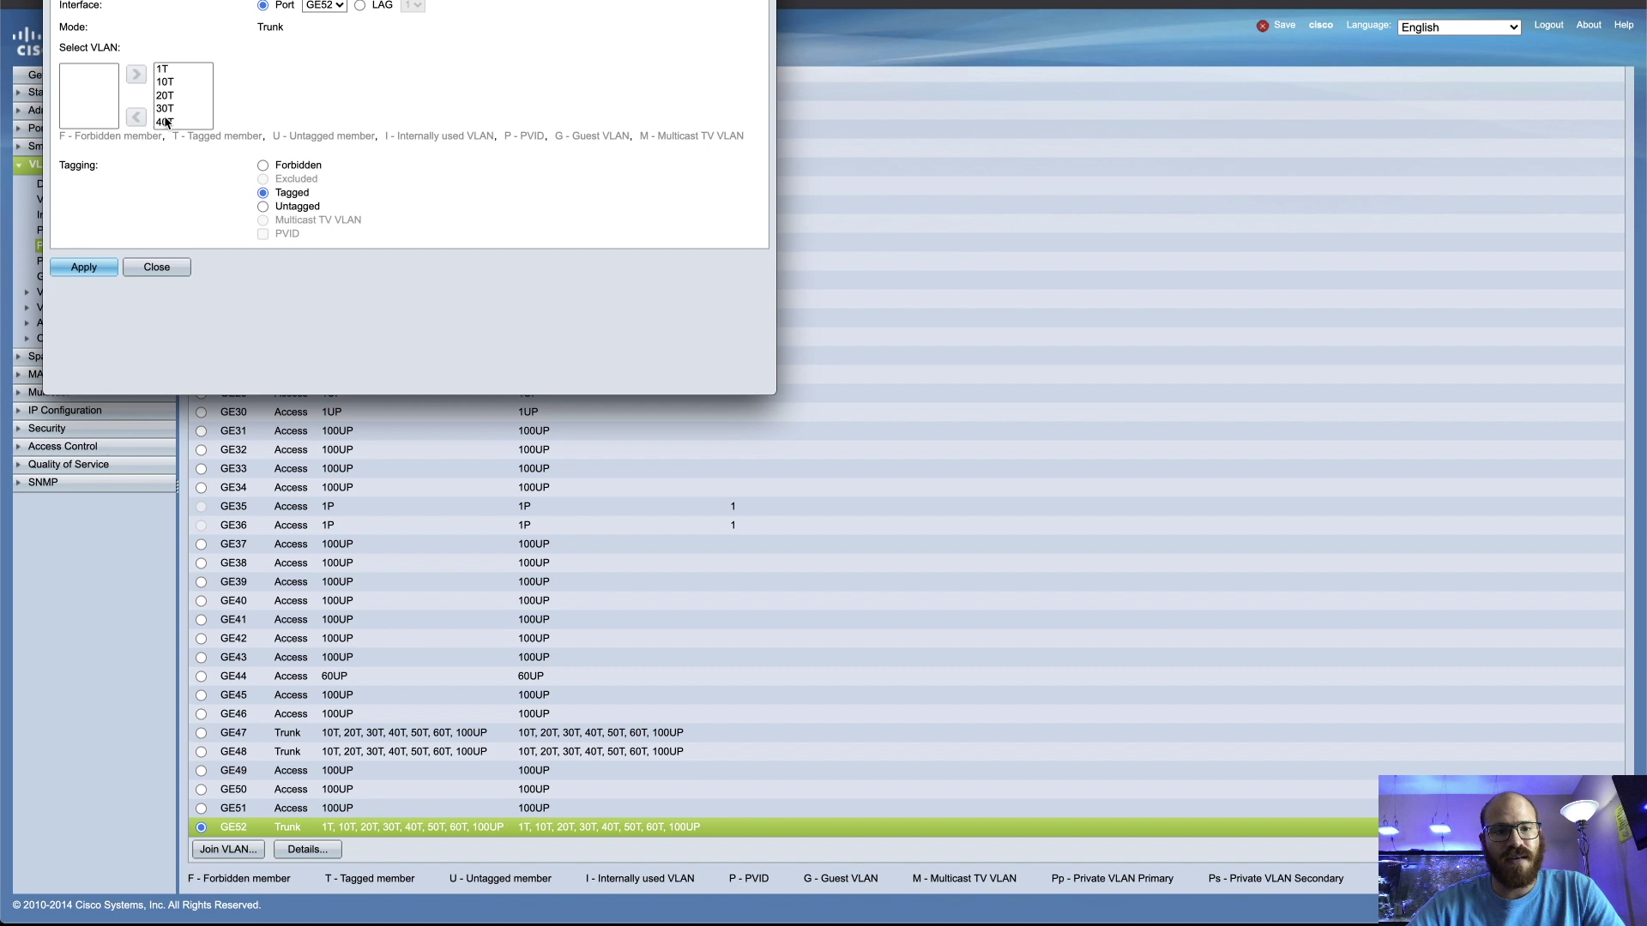
{"action": "scroll", "coordinate": [166, 123], "scroll_direction": "down", "scroll_amount": 3}
{"action": "left_click", "coordinate": [180, 95]}
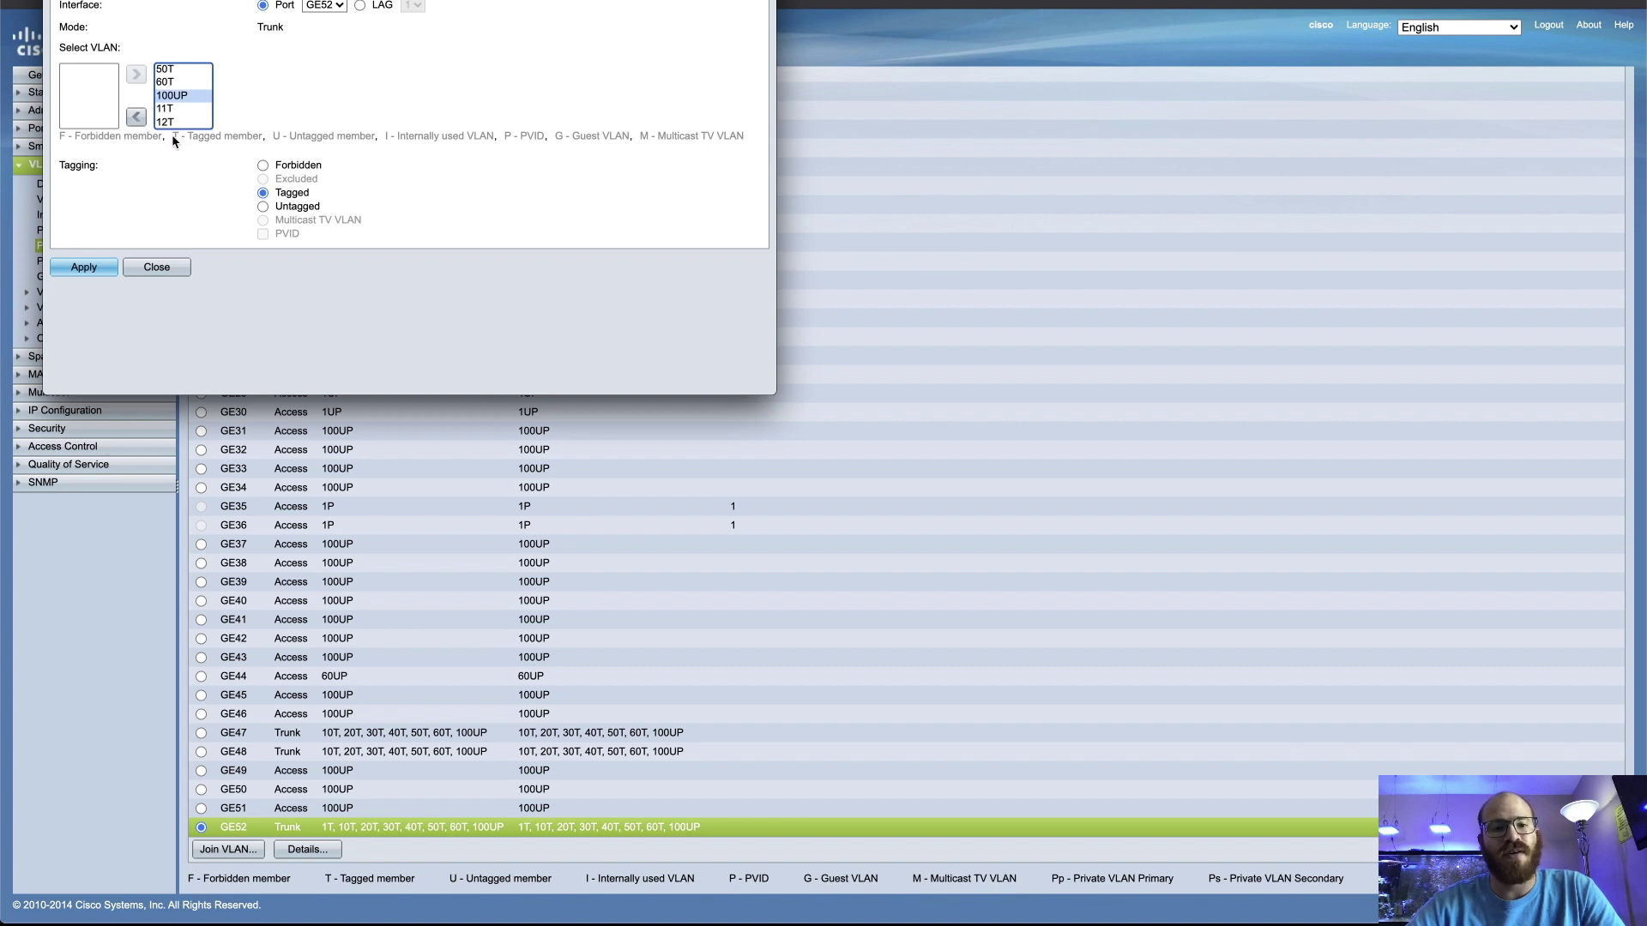
{"action": "left_click", "coordinate": [169, 273]}
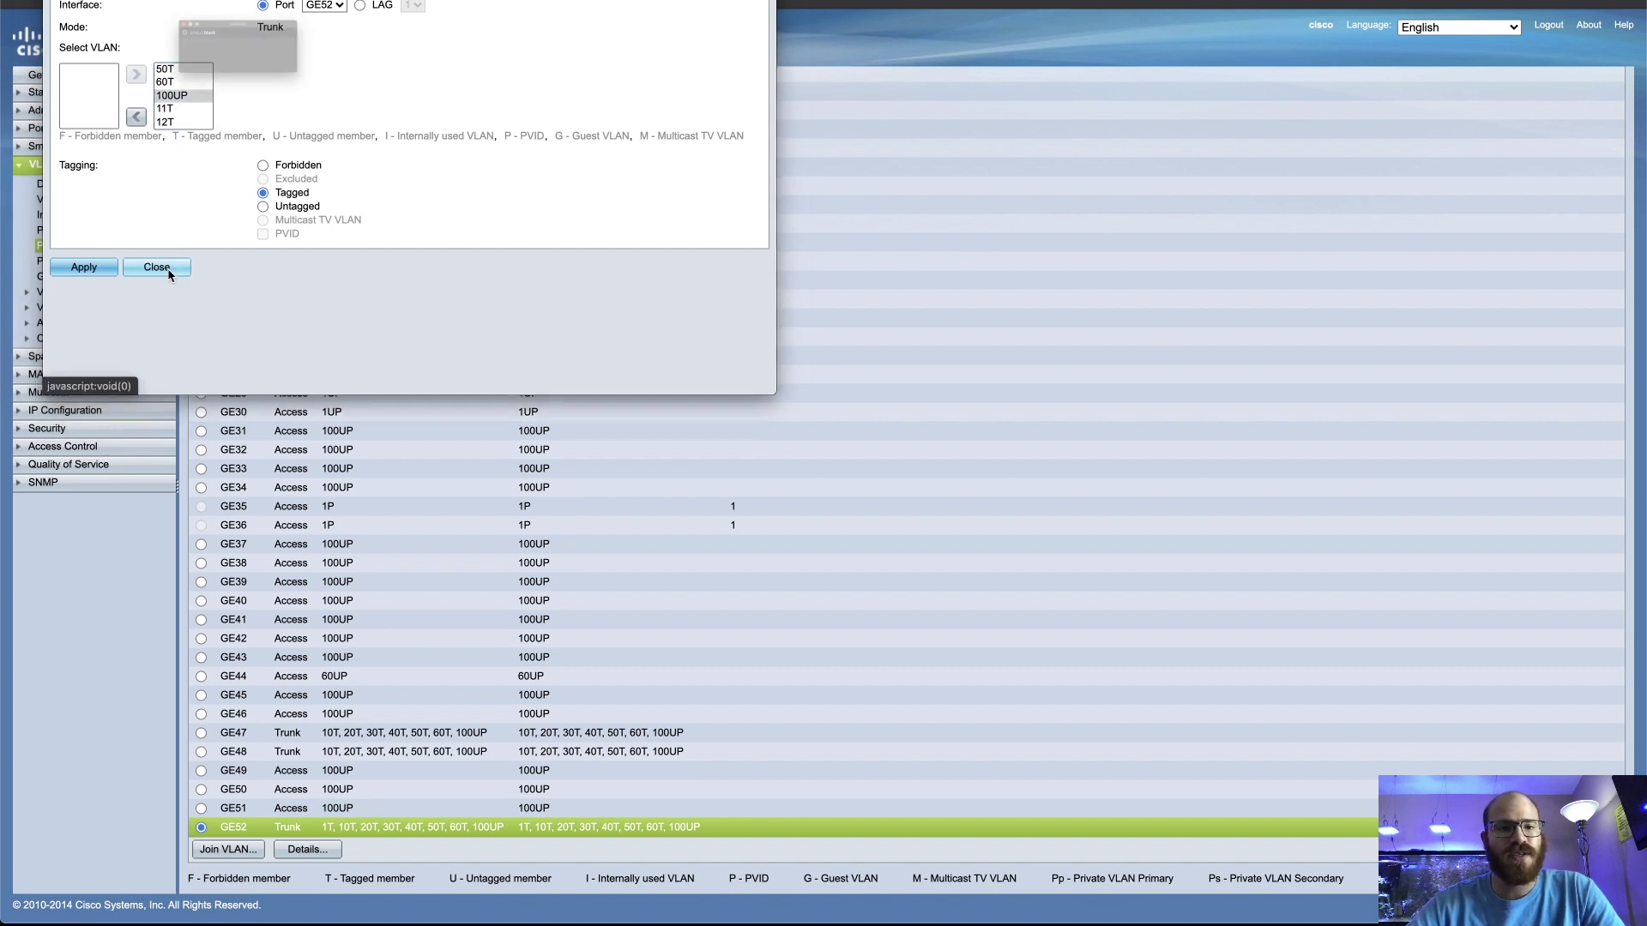
{"action": "left_click", "coordinate": [292, 91]}
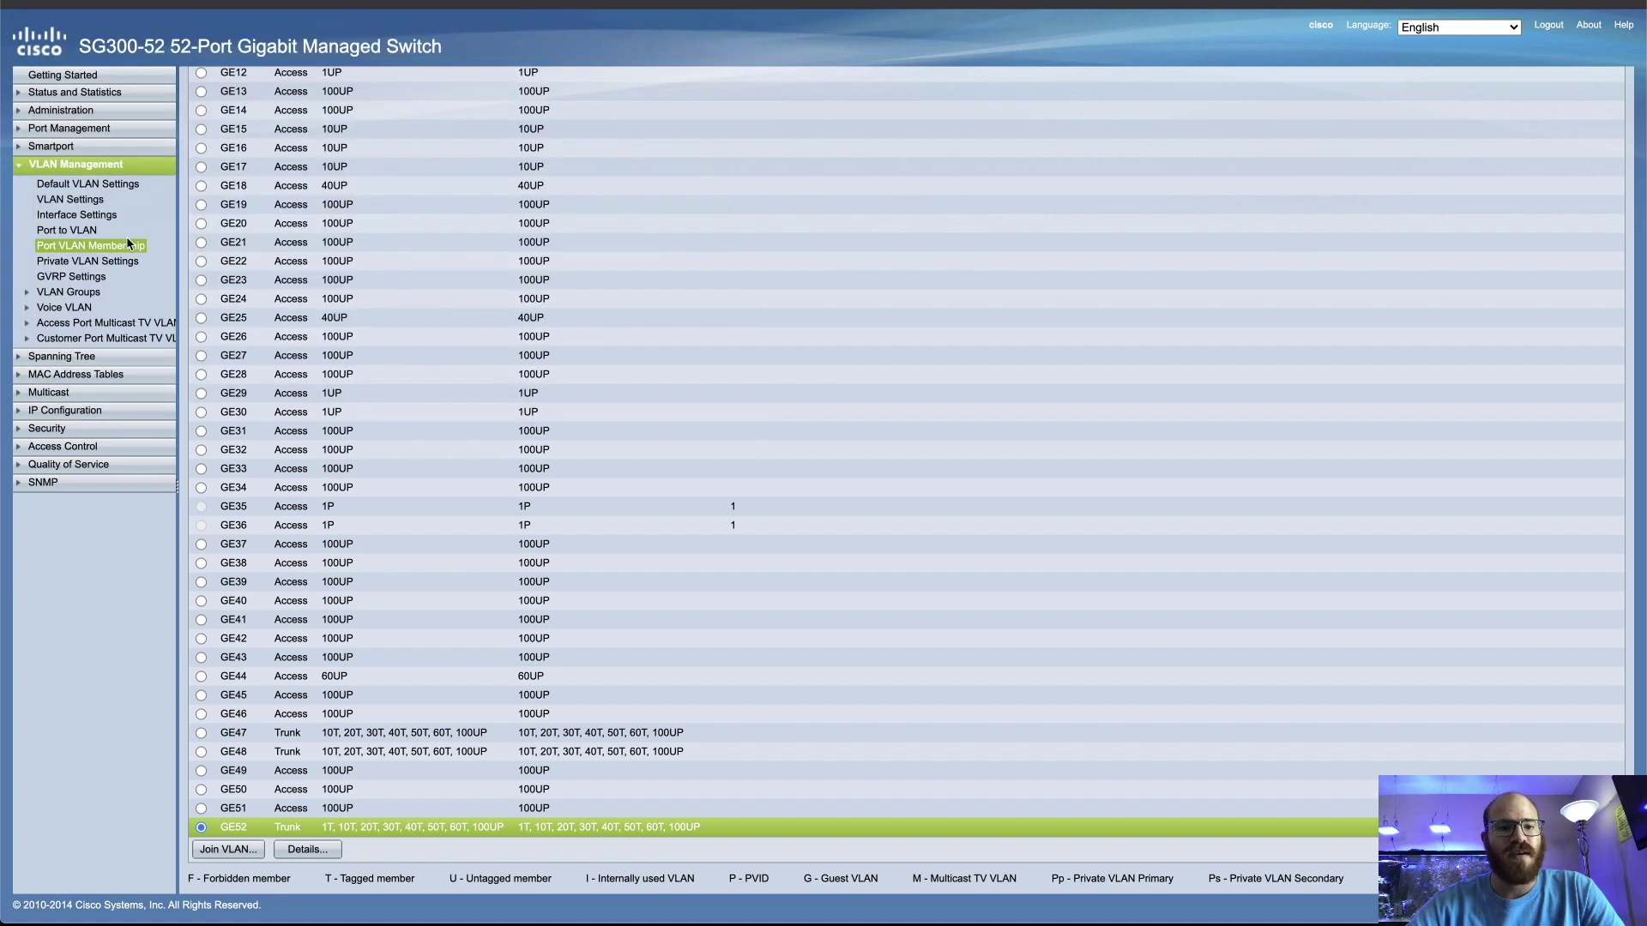
Join GE52 to VLANs 11 and 12 as tagged and apply
{"action": "left_click", "coordinate": [228, 849]}
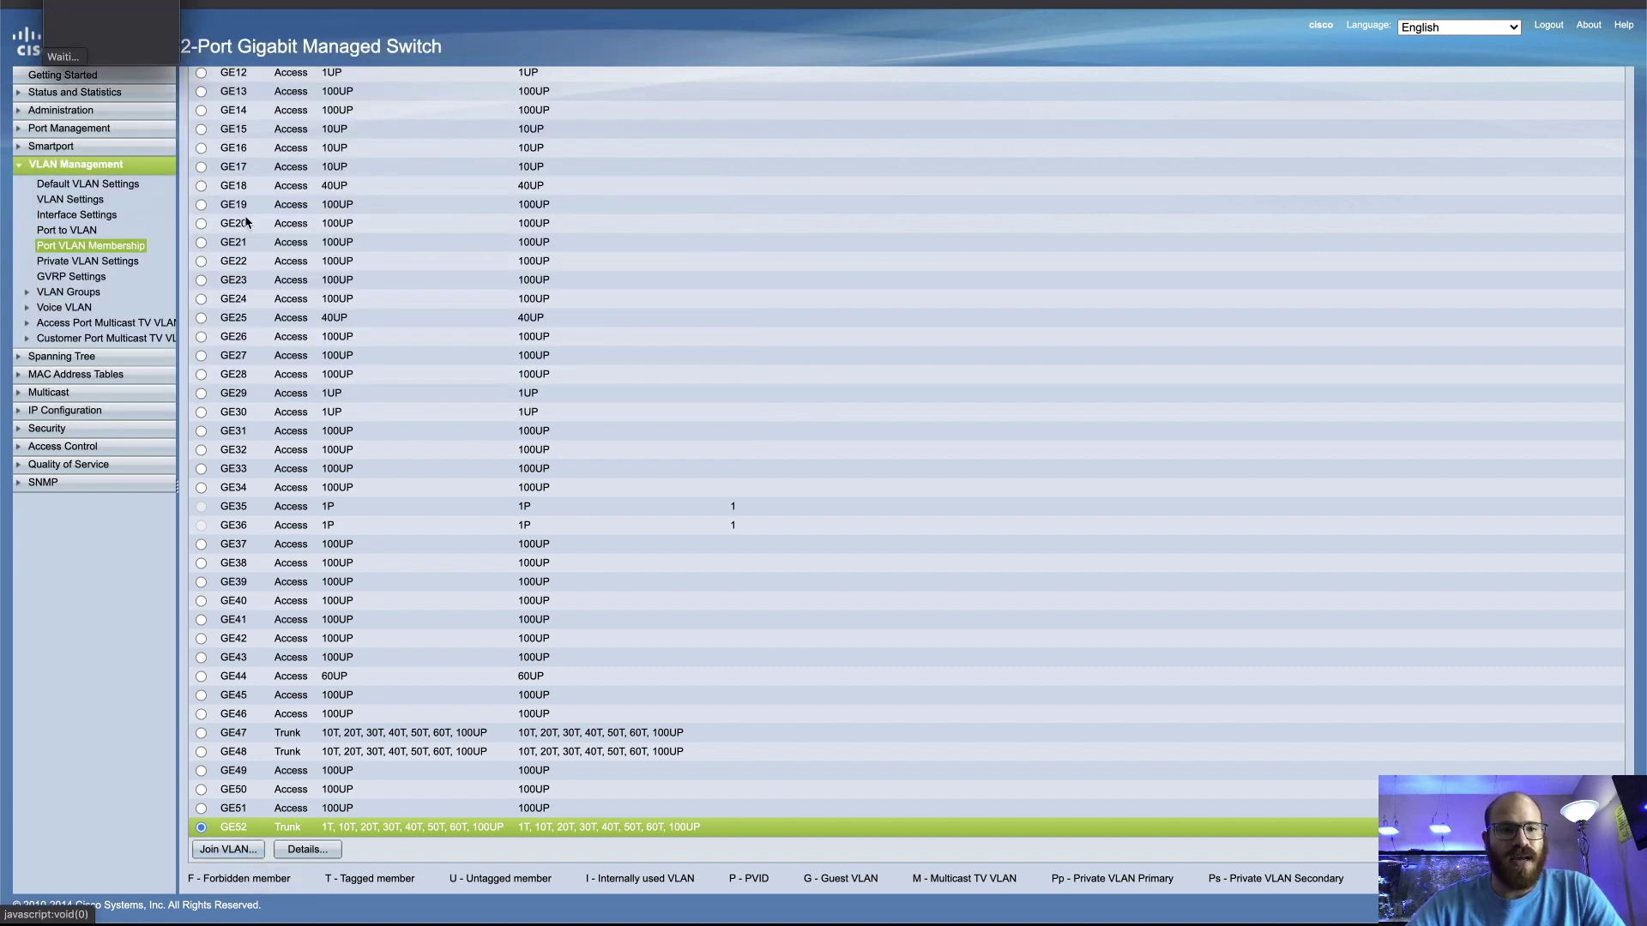
{"action": "left_click", "coordinate": [68, 71]}
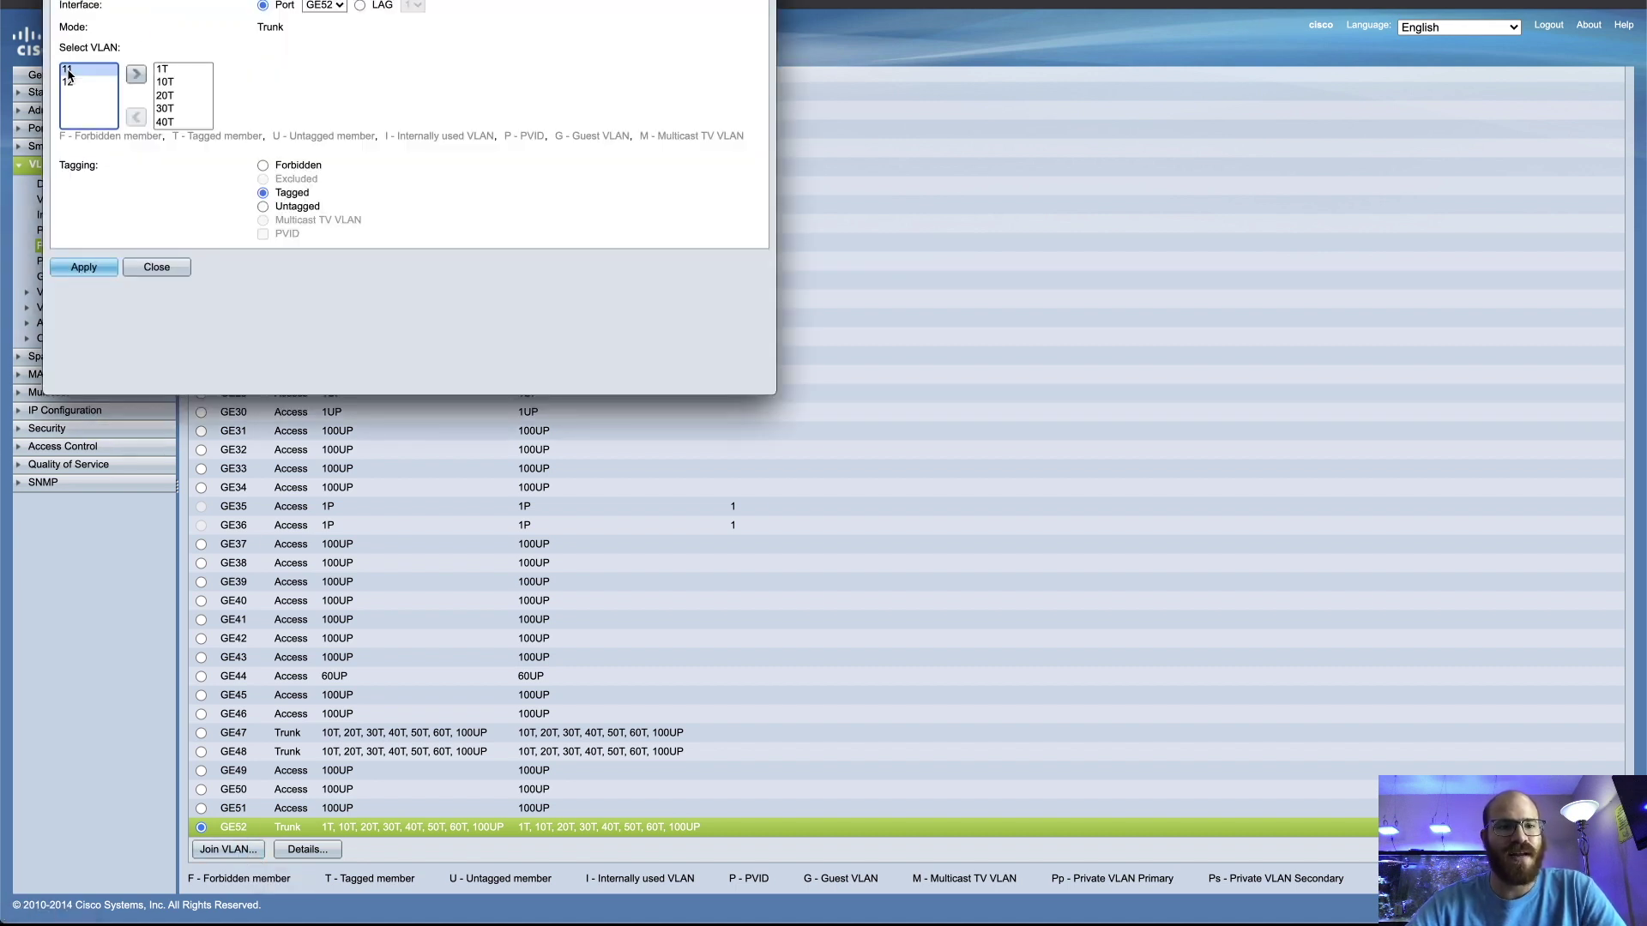
{"action": "left_click", "coordinate": [69, 83], "text": "shift"}
{"action": "left_click", "coordinate": [135, 74]}
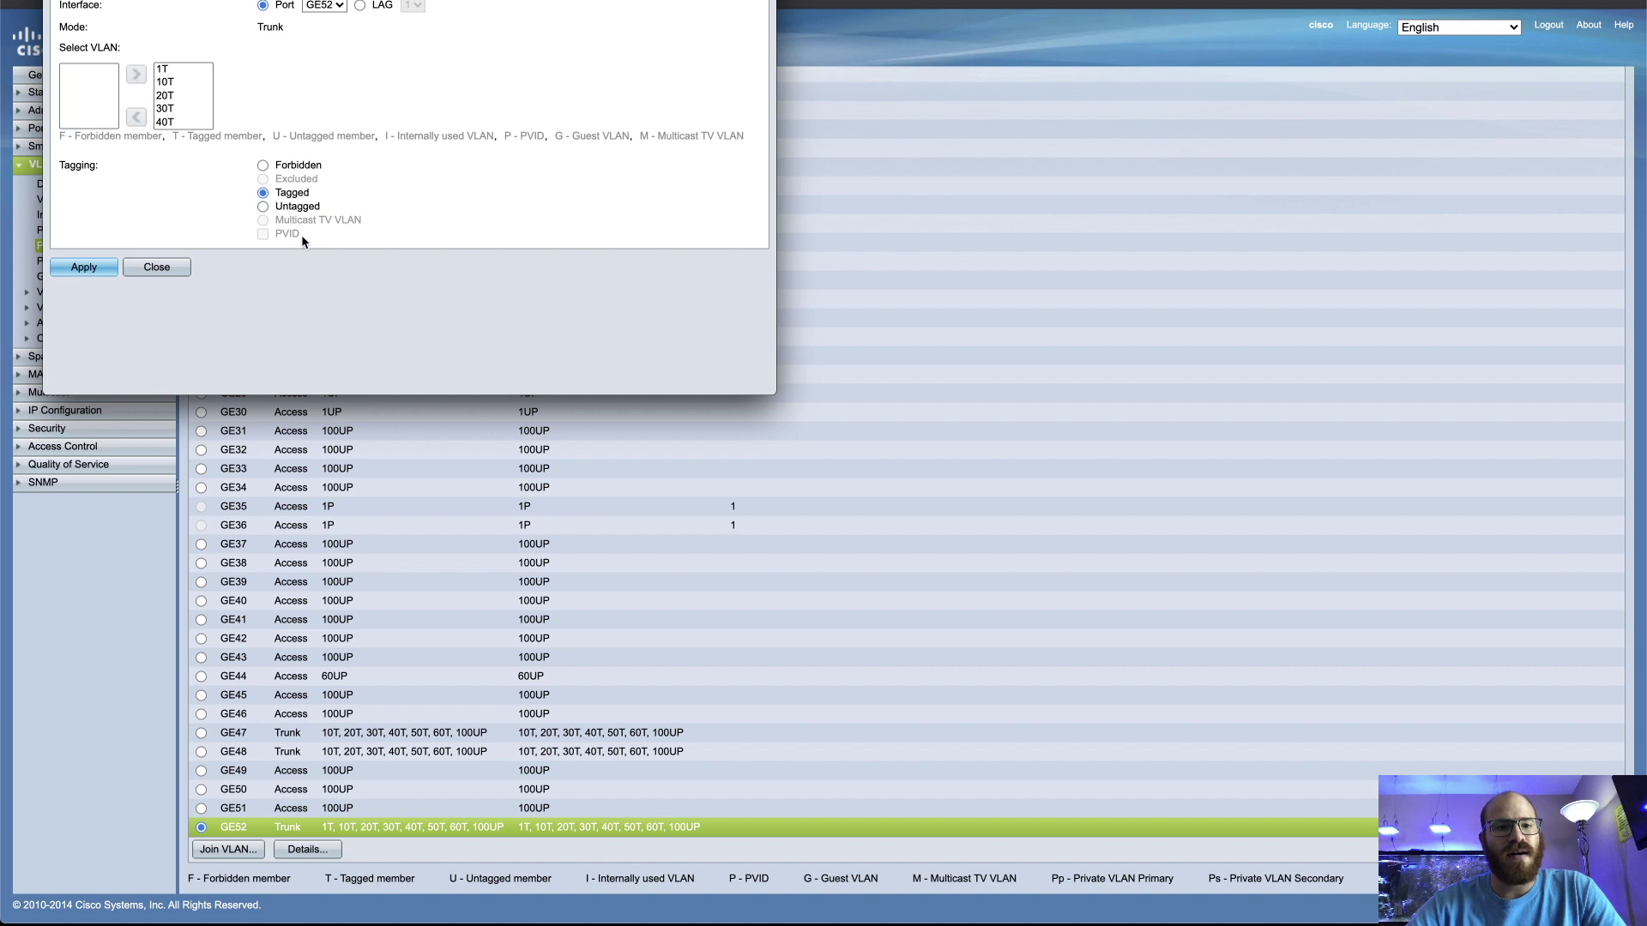
{"action": "left_click", "coordinate": [116, 261]}
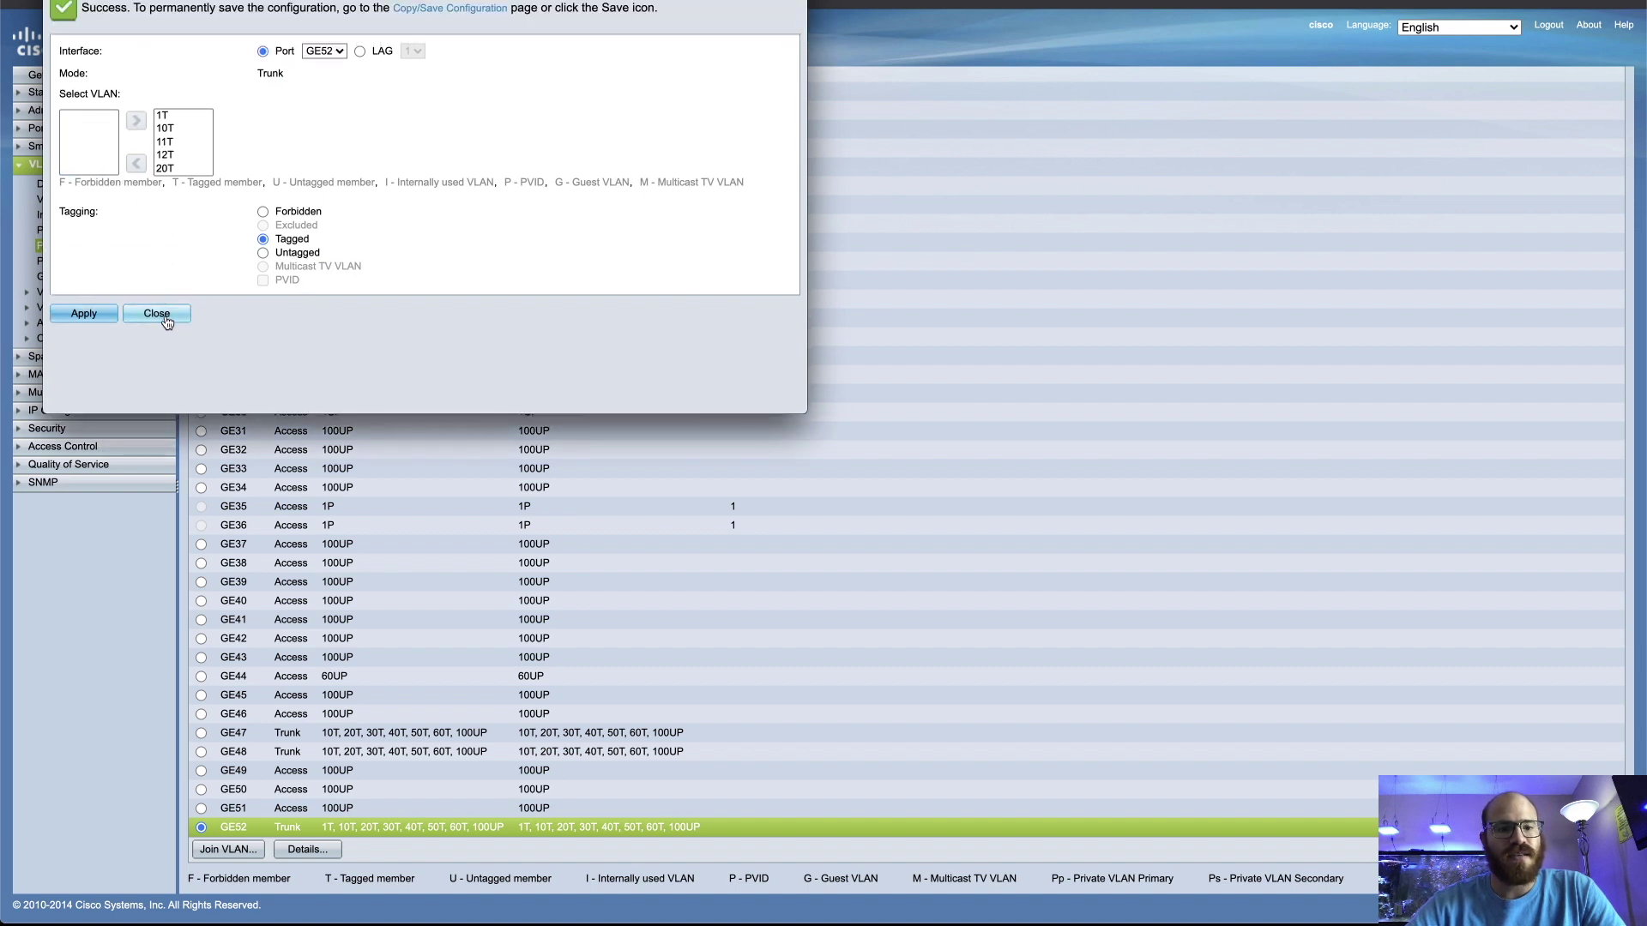
{"action": "left_click", "coordinate": [164, 319]}
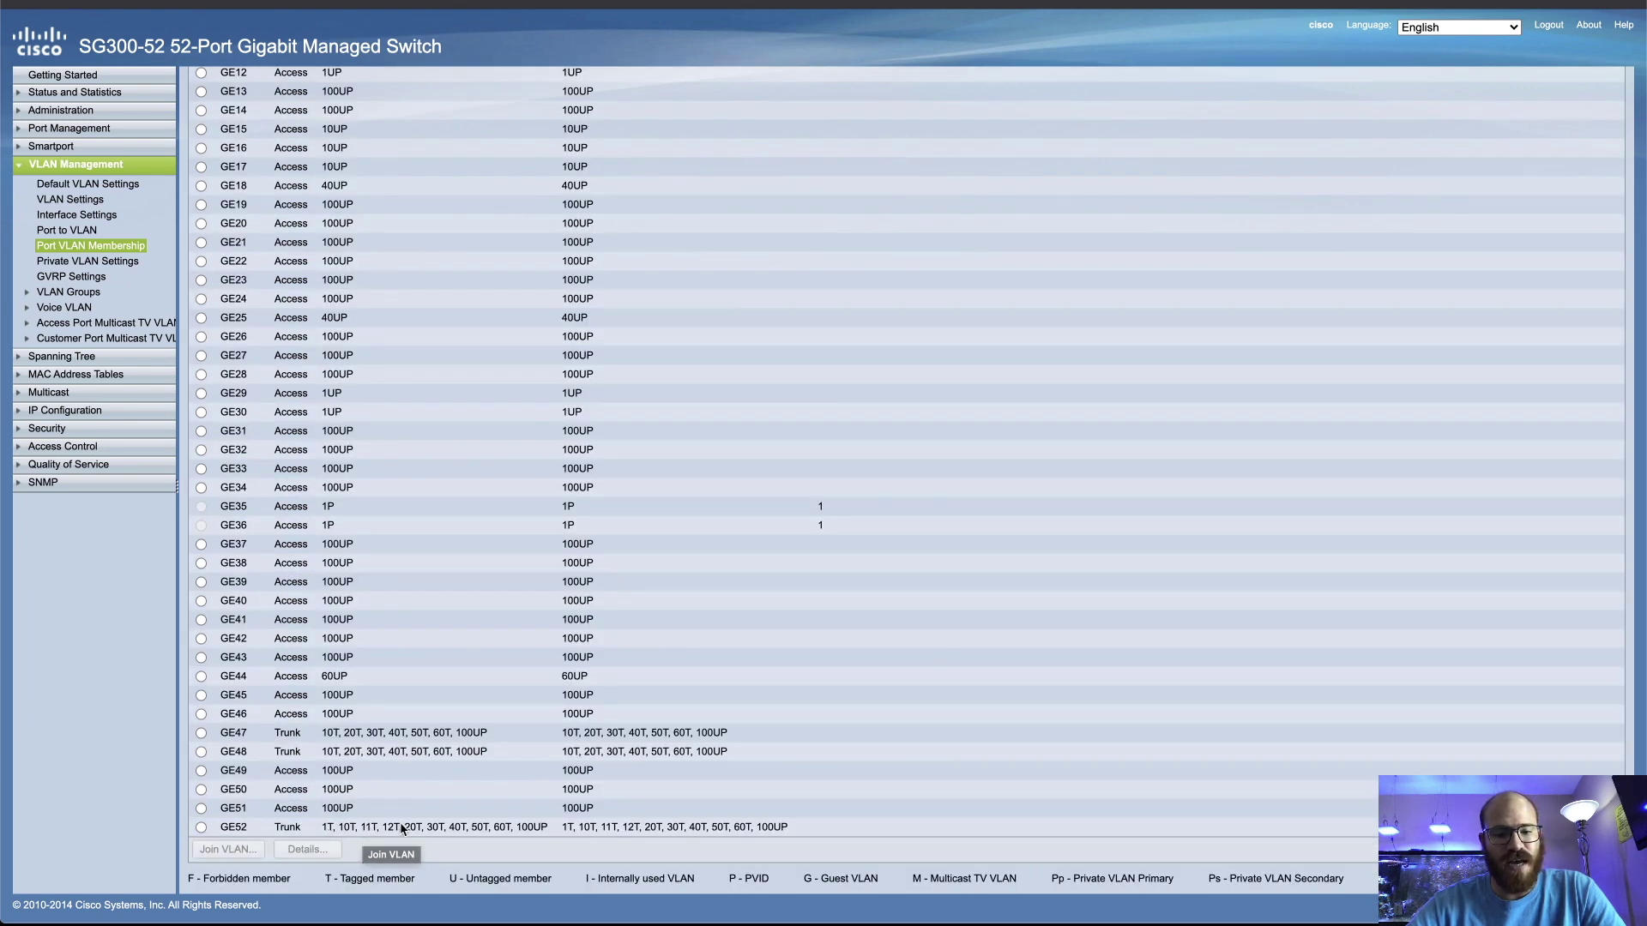
{"action": "scroll", "coordinate": [399, 822], "scroll_direction": "up", "scroll_amount": 5}
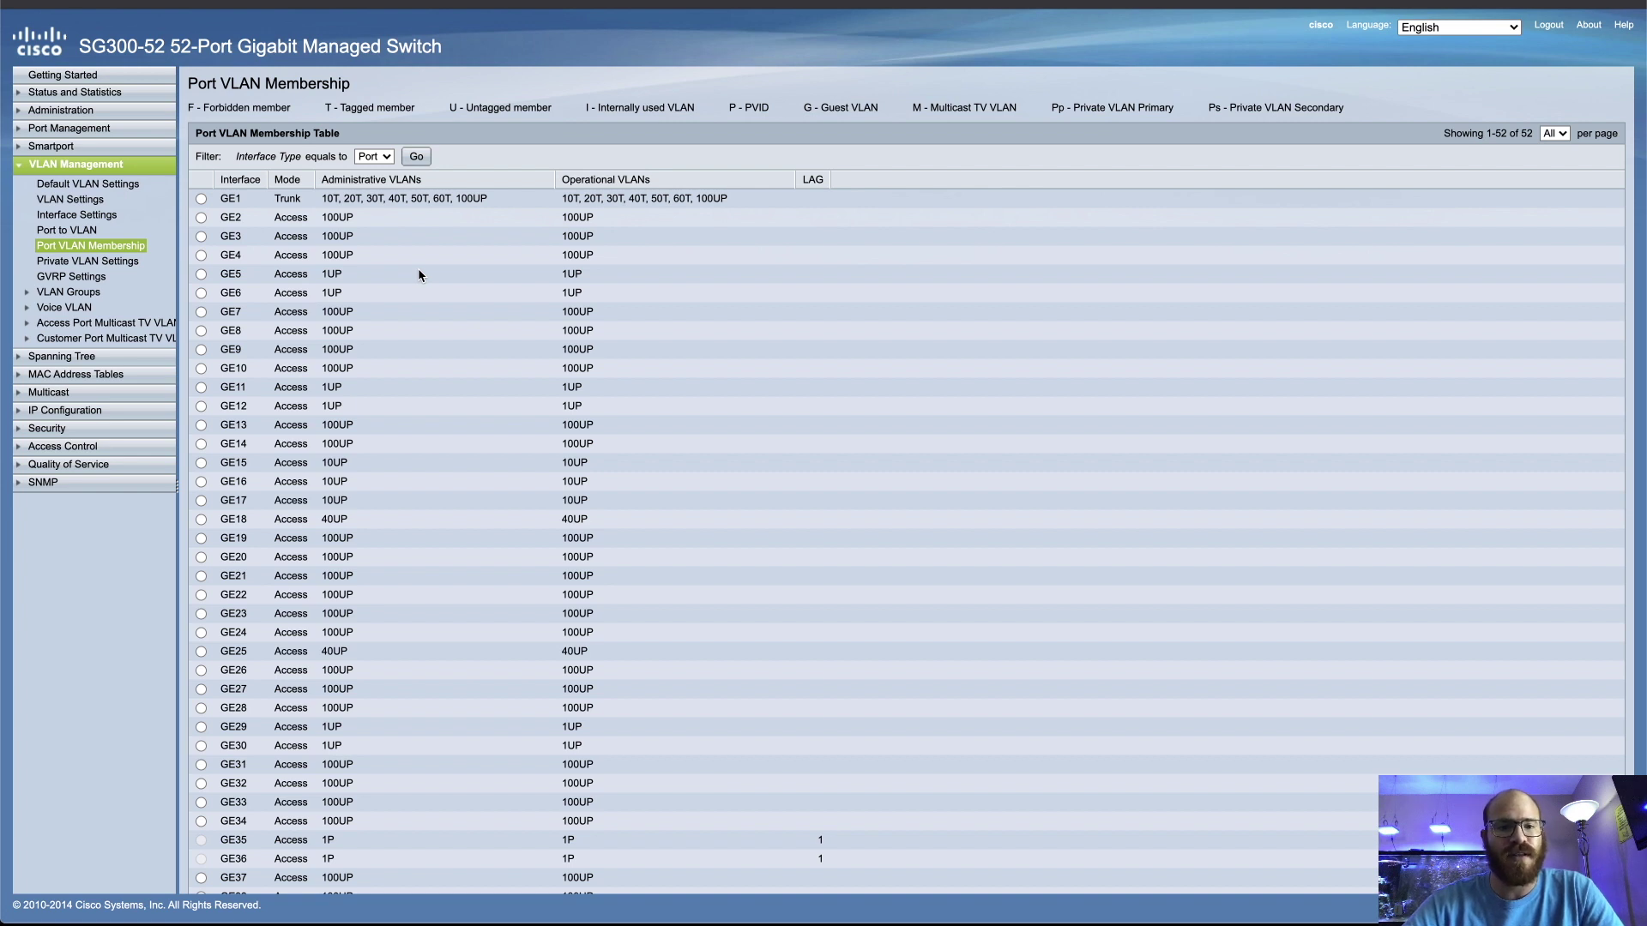
Replace GE5's VLAN 1 membership with untagged VLAN 11 and apply
{"action": "left_click", "coordinate": [202, 275]}
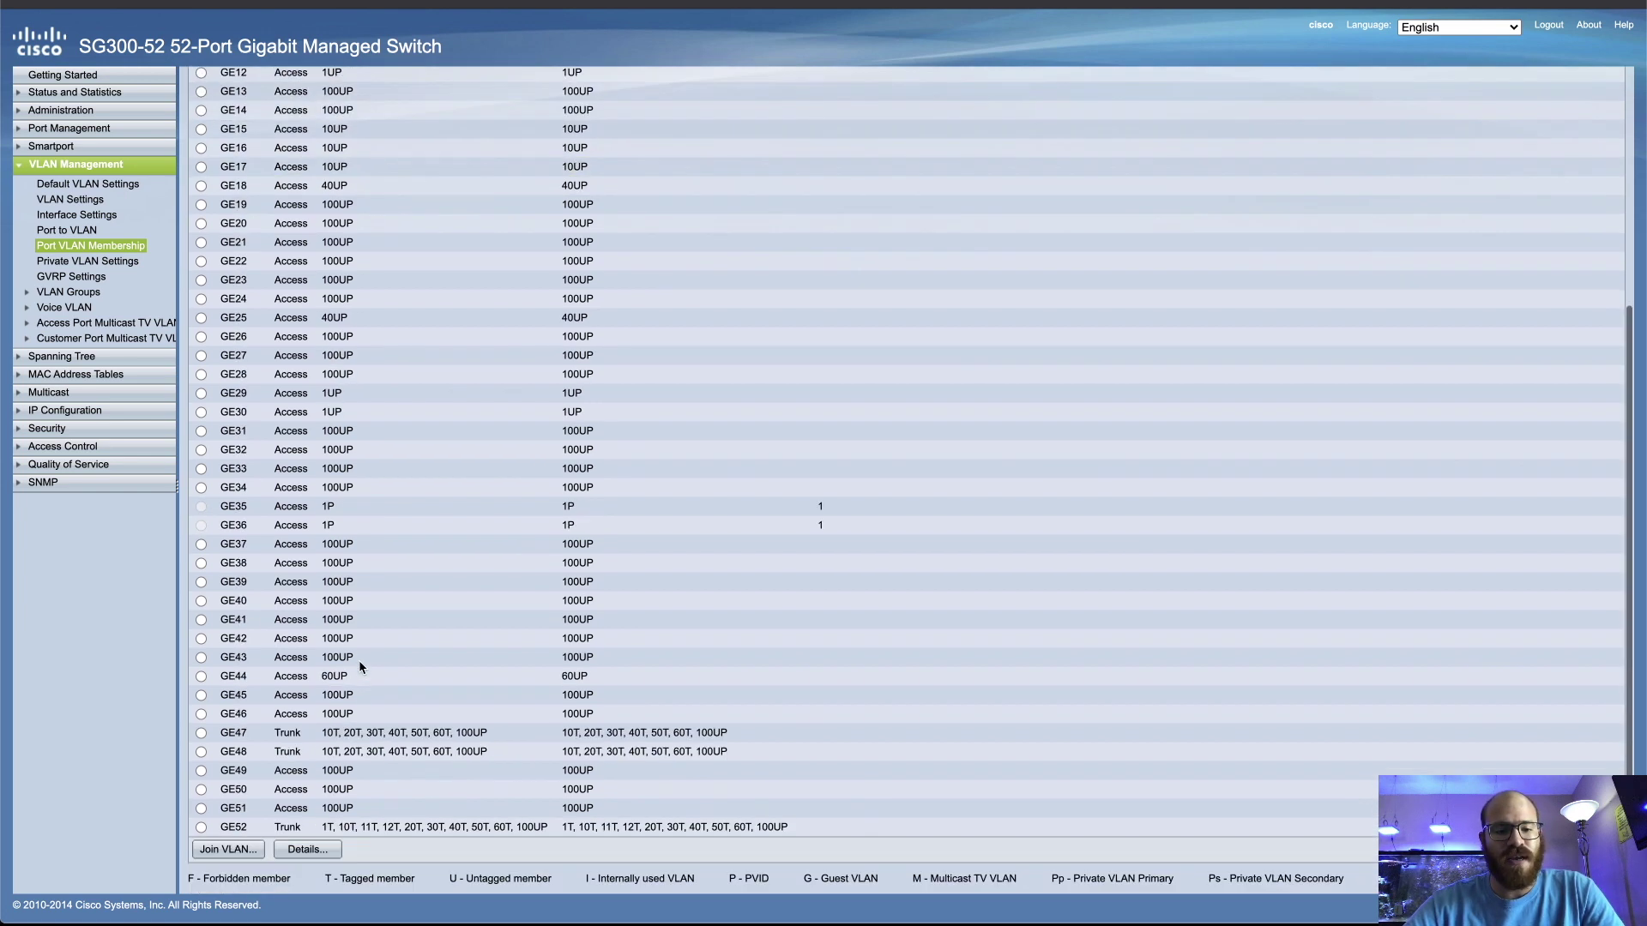
{"action": "scroll", "coordinate": [362, 669], "scroll_direction": "down", "scroll_amount": 5}
{"action": "left_click", "coordinate": [225, 853]}
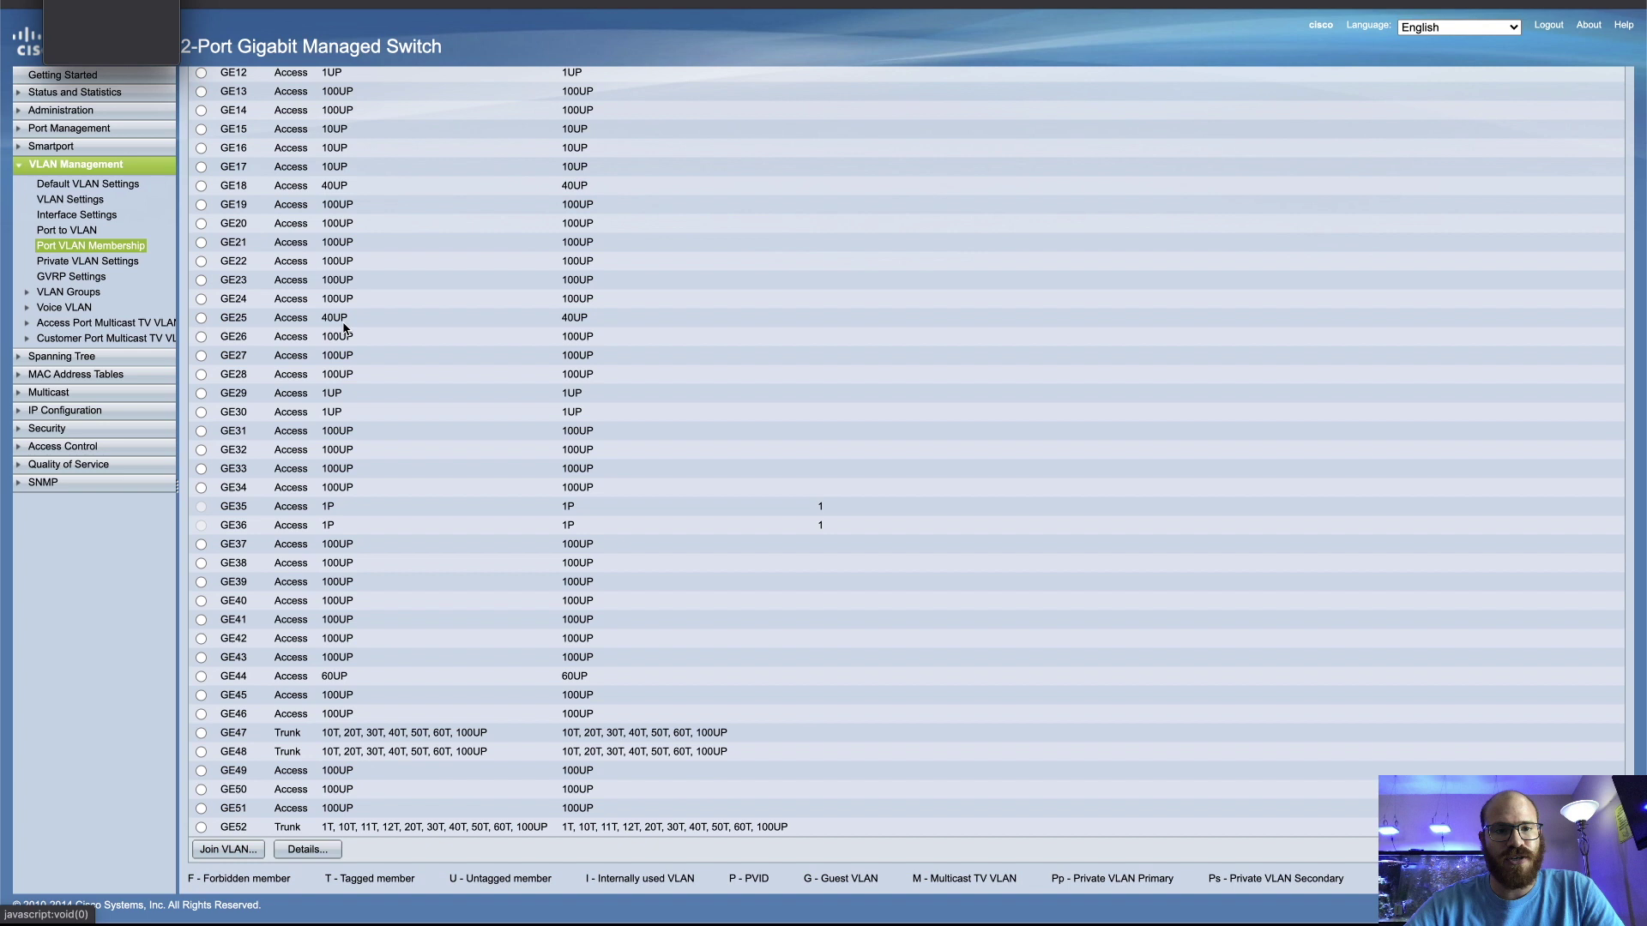
{"action": "left_click", "coordinate": [163, 70]}
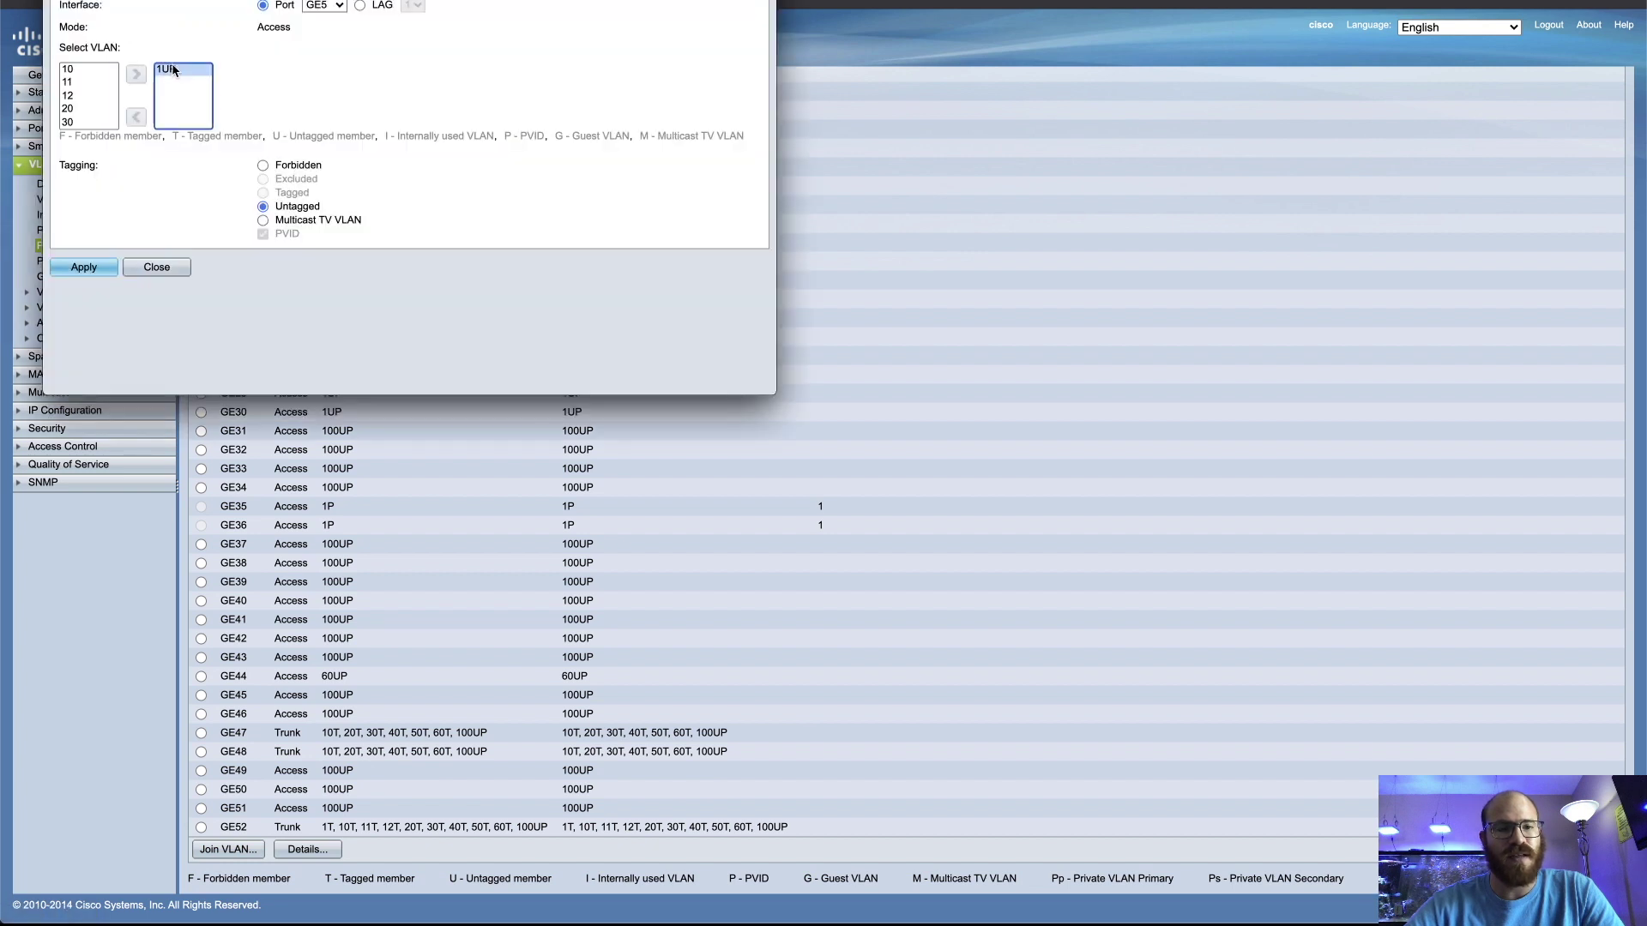
{"action": "left_click", "coordinate": [136, 117]}
{"action": "left_click", "coordinate": [69, 83]}
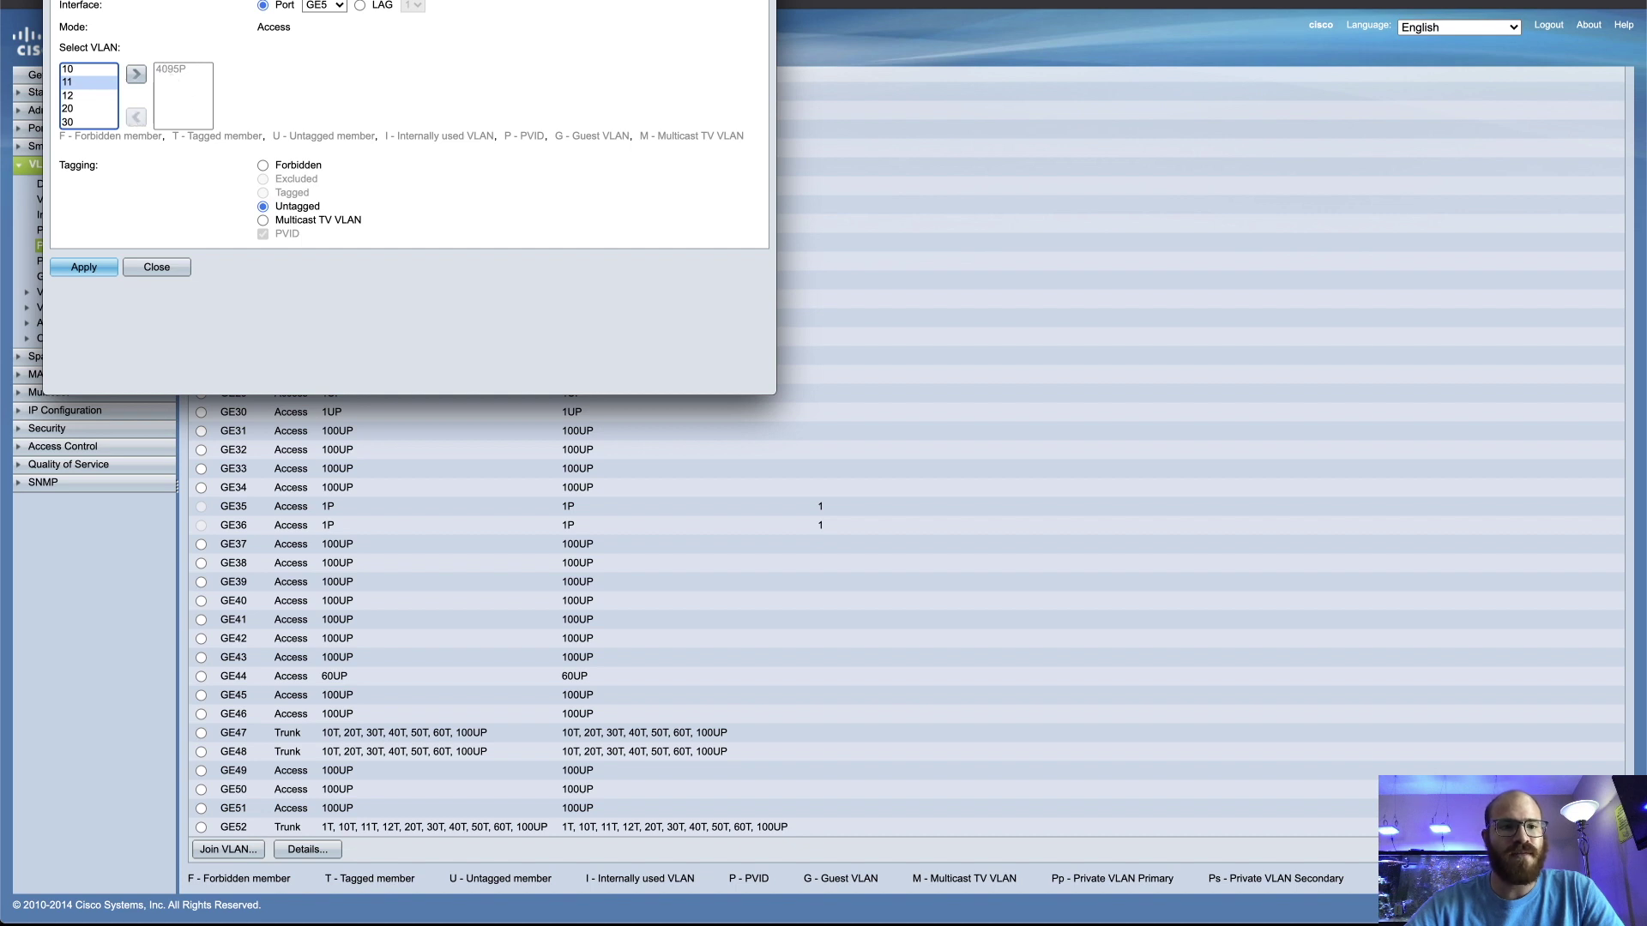
{"action": "left_click", "coordinate": [136, 76]}
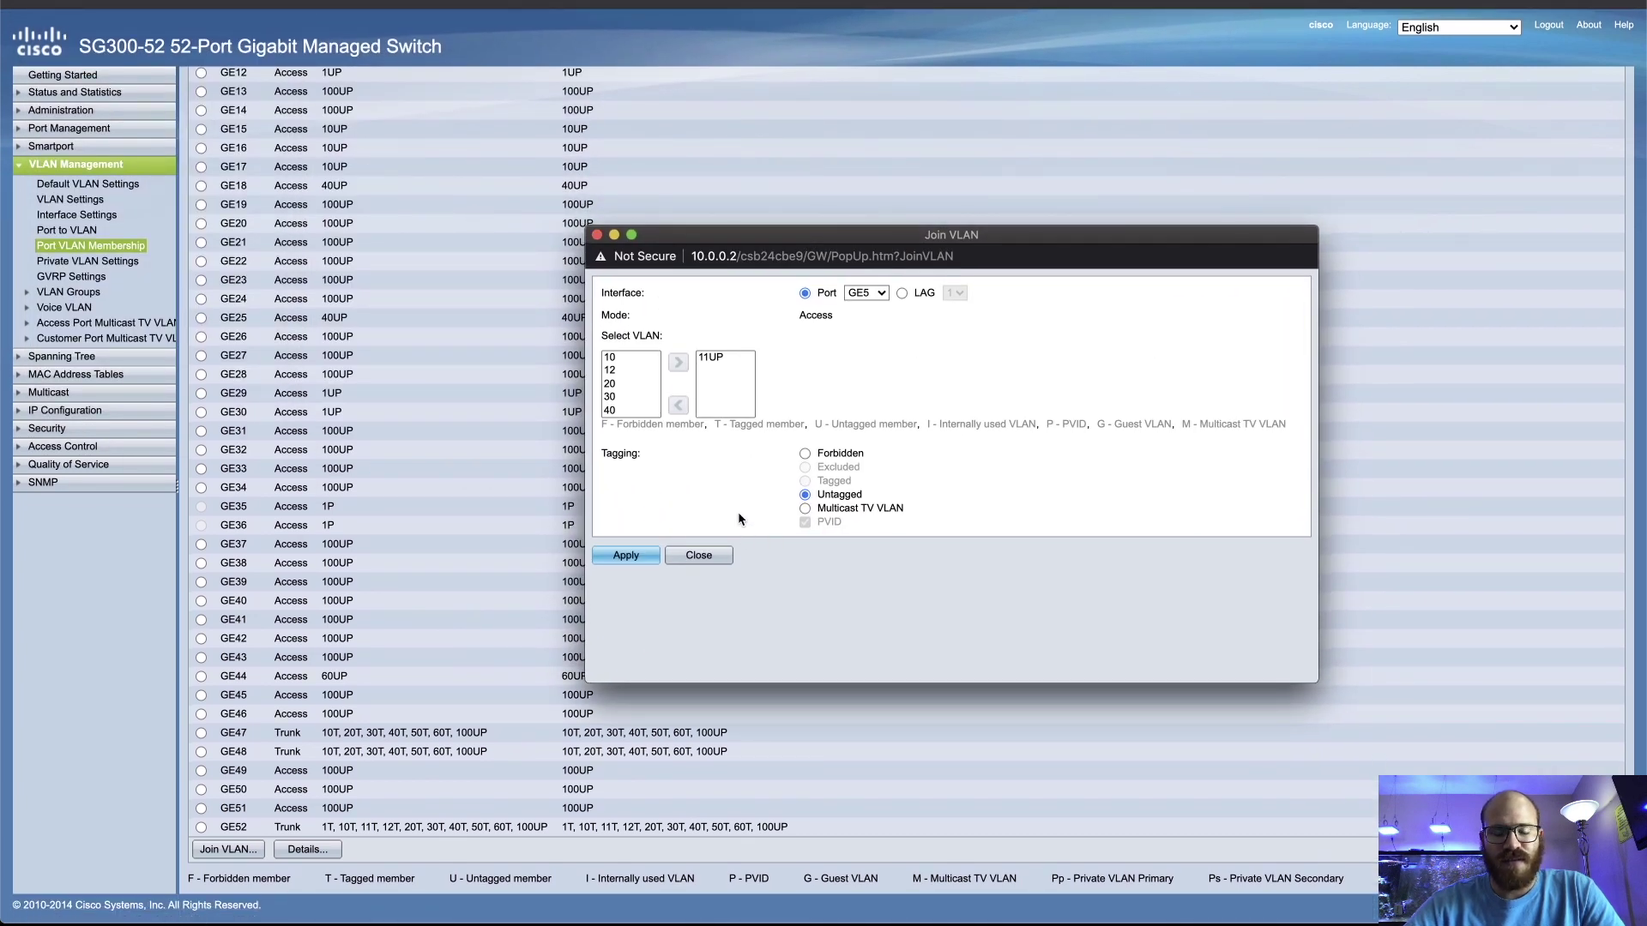
{"action": "left_click", "coordinate": [645, 559]}
{"action": "left_click", "coordinate": [690, 603]}
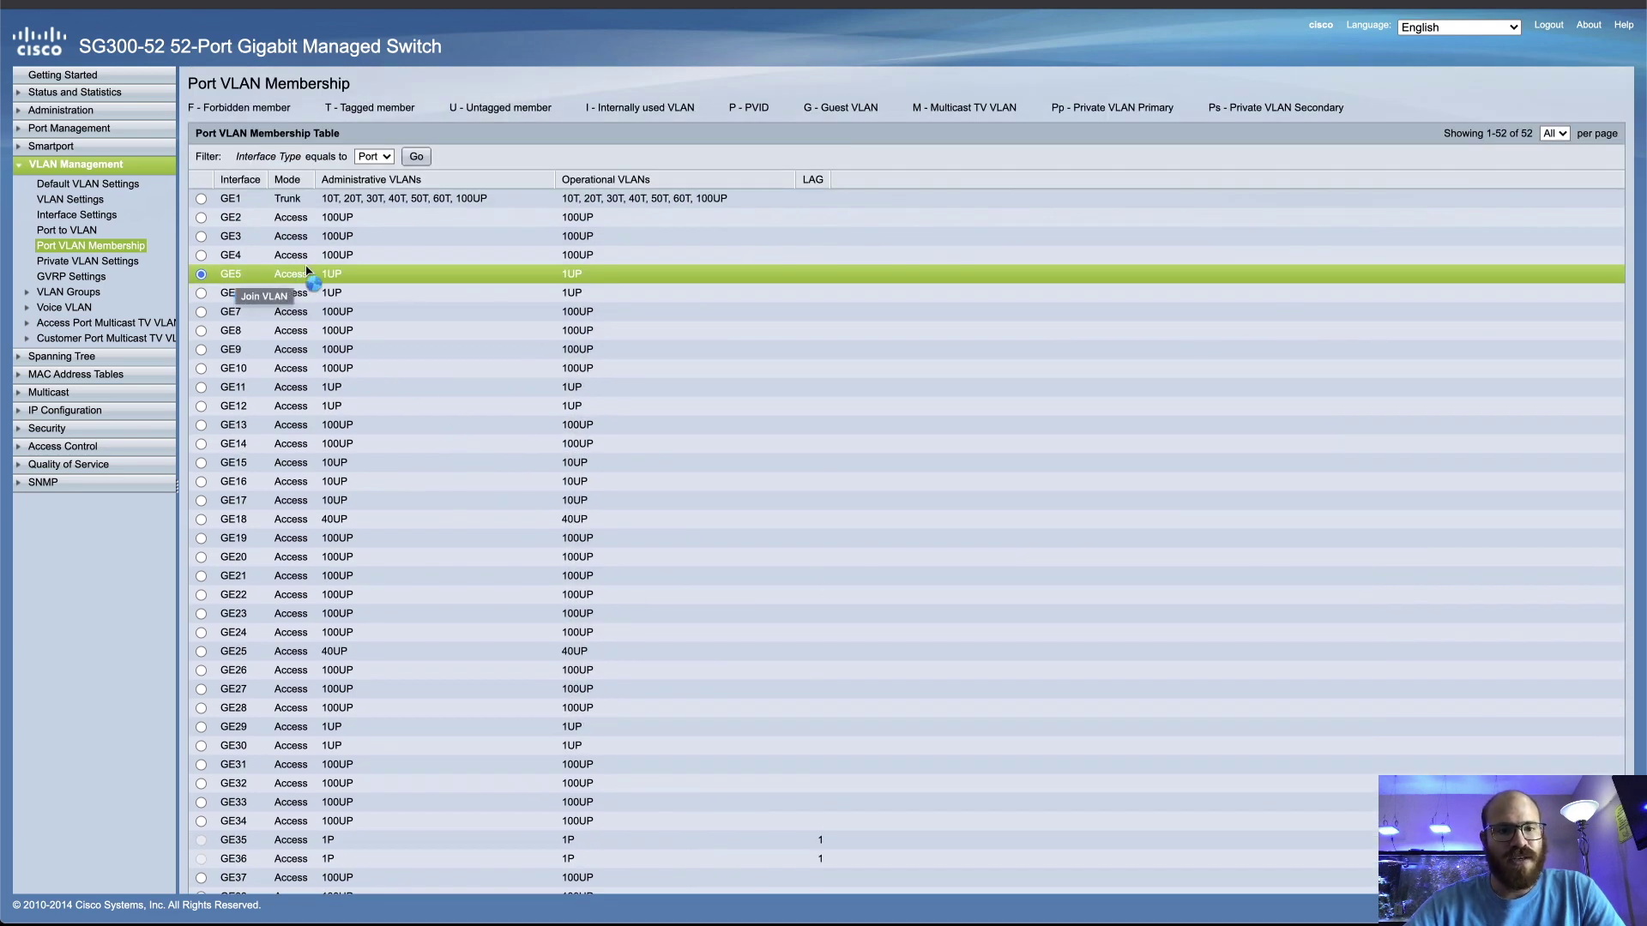
{"action": "scroll", "coordinate": [355, 280], "scroll_direction": "down", "scroll_amount": 5}
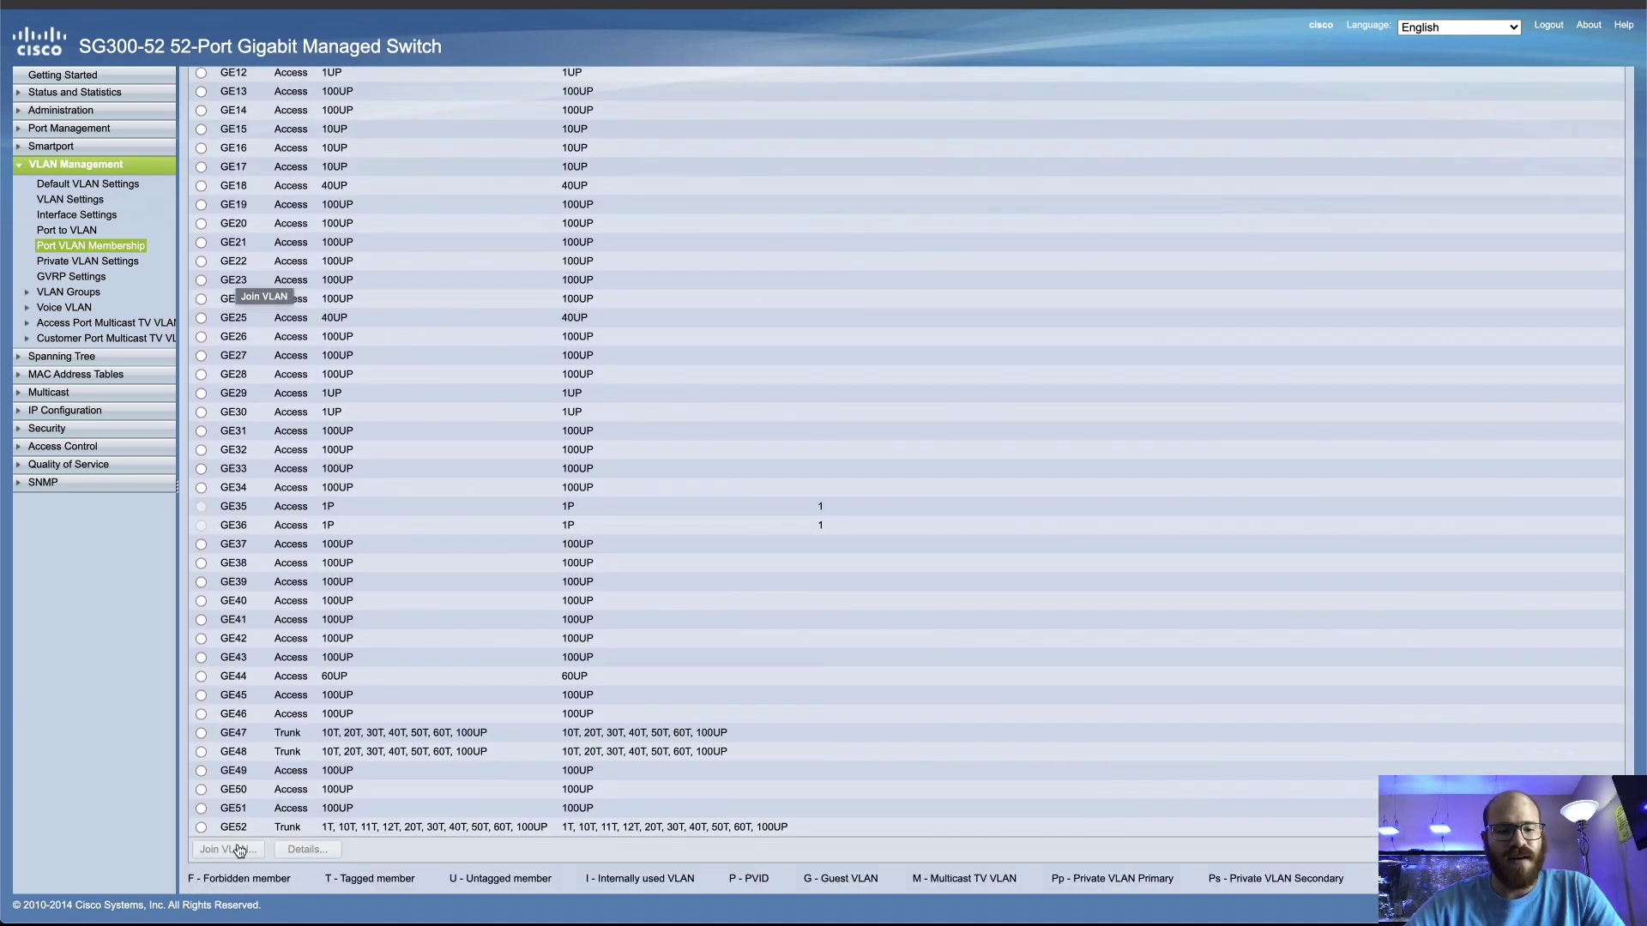
{"action": "scroll", "coordinate": [214, 284], "scroll_direction": "up", "scroll_amount": 5}
Replace GE6's VLAN 1 membership with untagged VLAN 12 and apply
{"action": "left_click", "coordinate": [201, 293]}
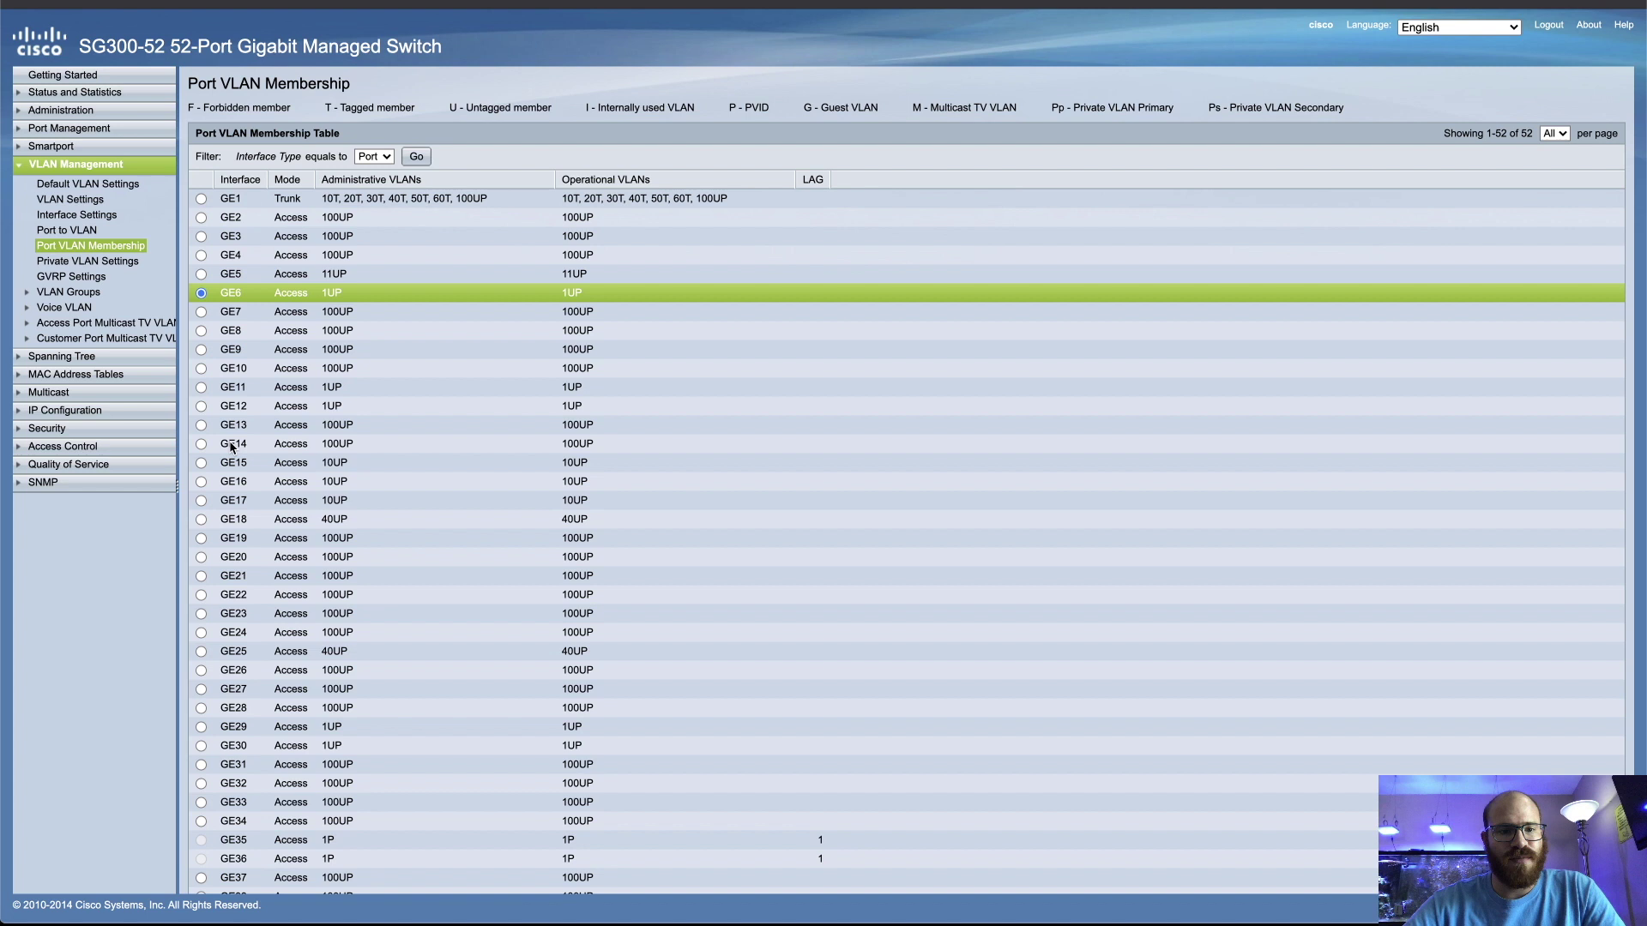
{"action": "scroll", "coordinate": [203, 296], "scroll_direction": "down", "scroll_amount": 5}
{"action": "left_click", "coordinate": [230, 850]}
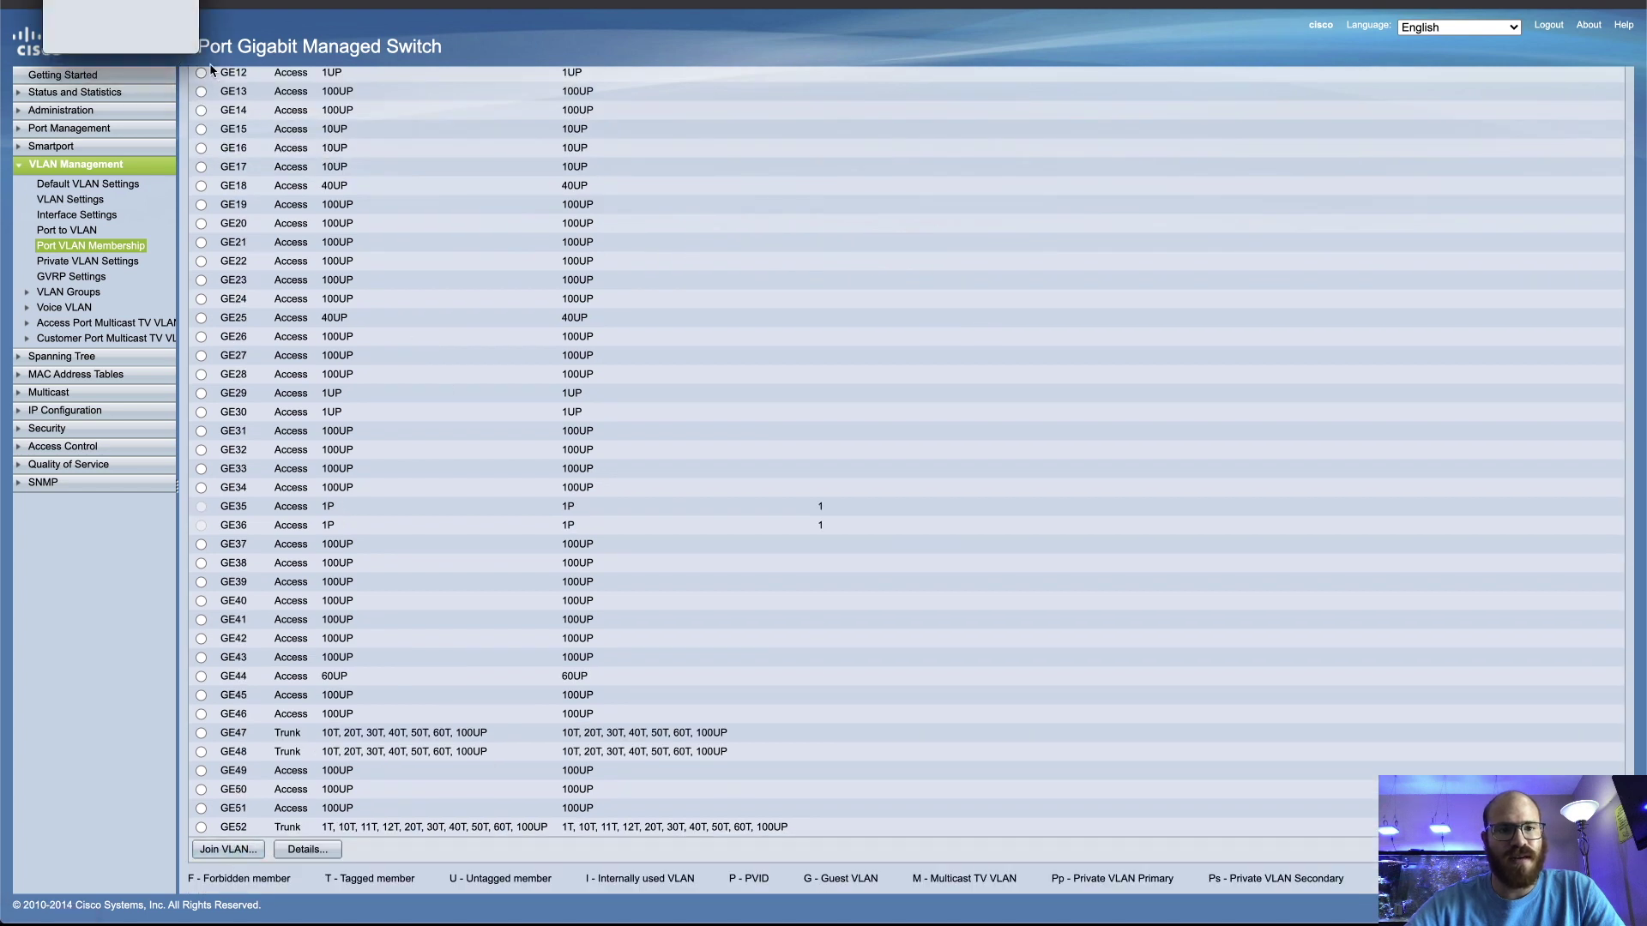
{"action": "left_click", "coordinate": [168, 70]}
{"action": "left_click", "coordinate": [137, 118]}
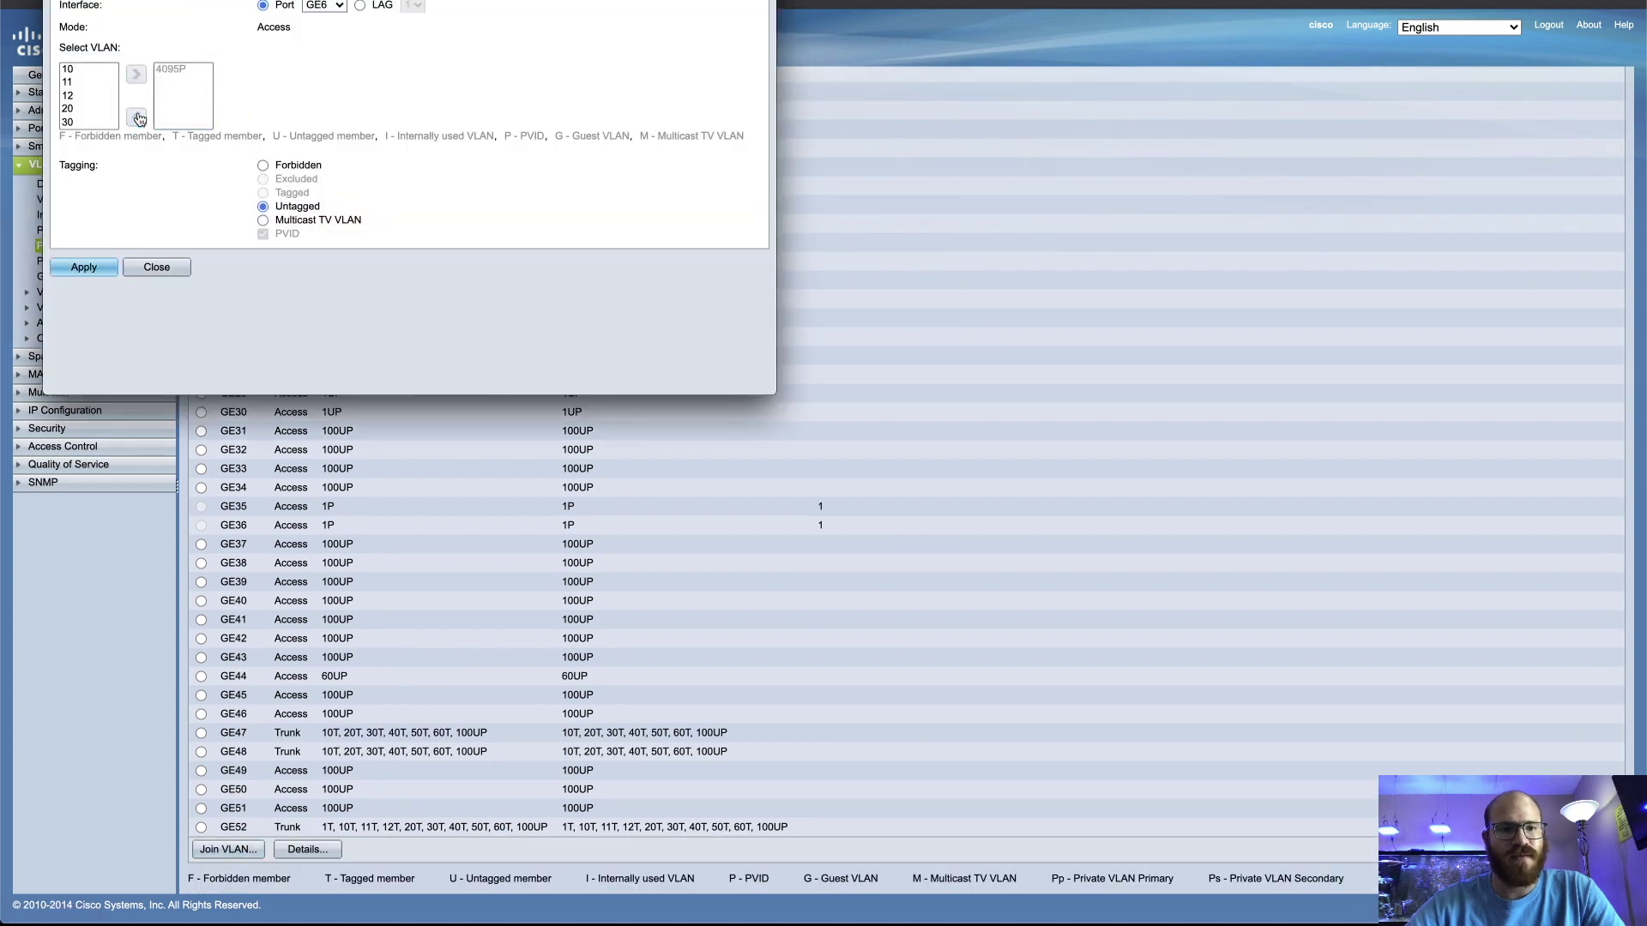
{"action": "left_click", "coordinate": [70, 81]}
{"action": "left_click", "coordinate": [69, 95]}
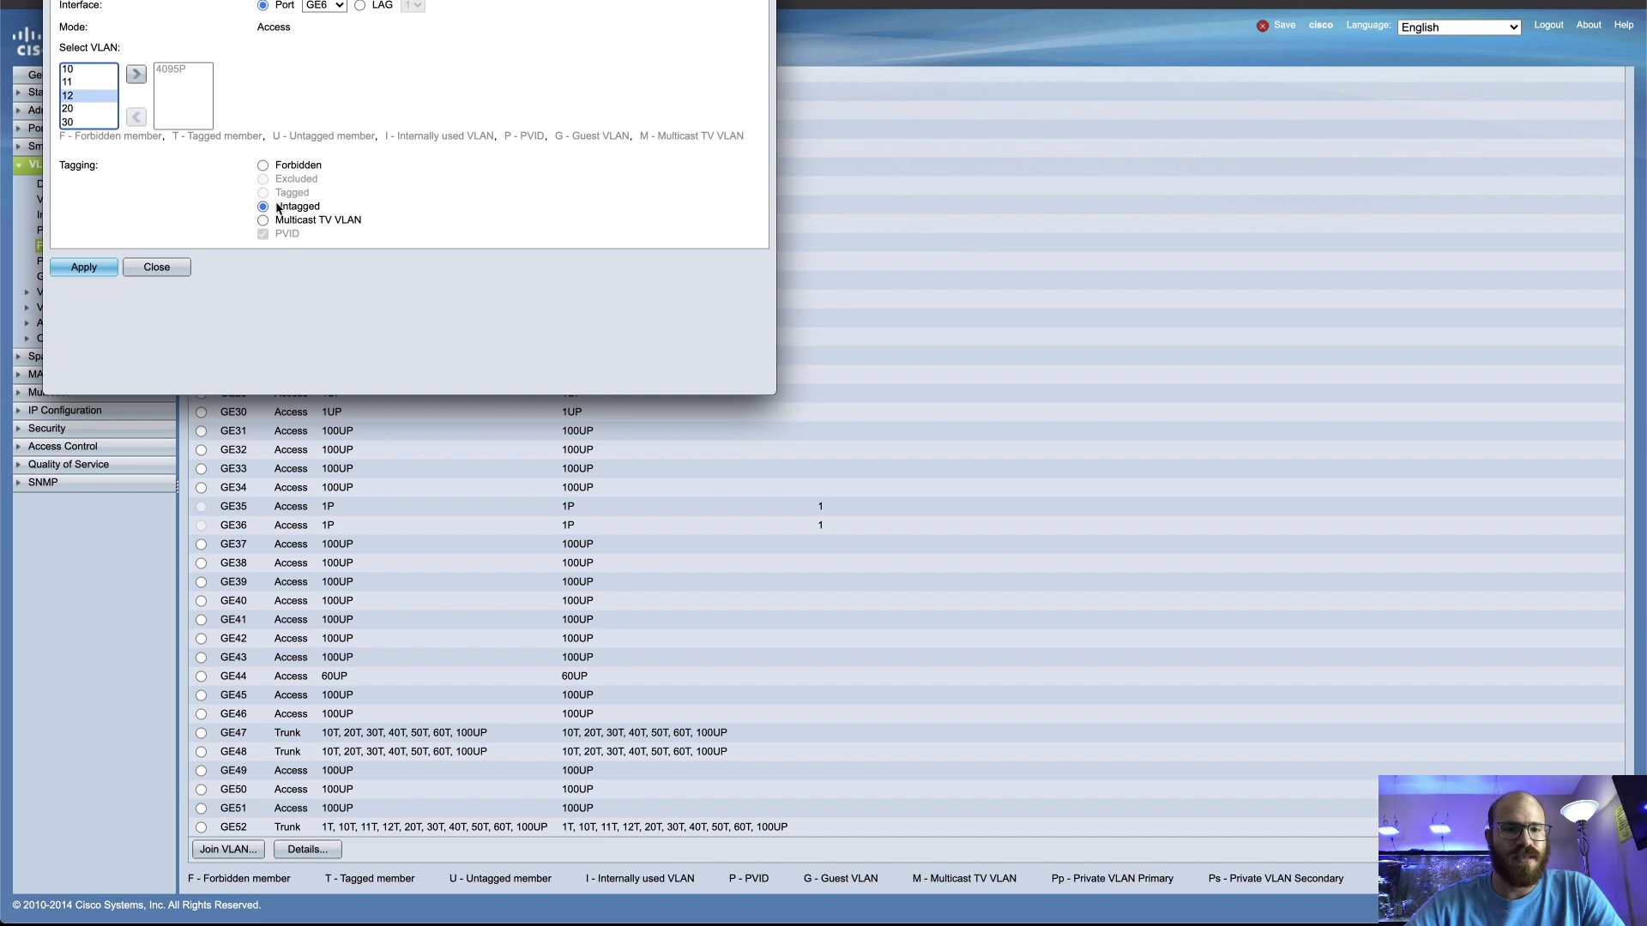
{"action": "left_click", "coordinate": [135, 74]}
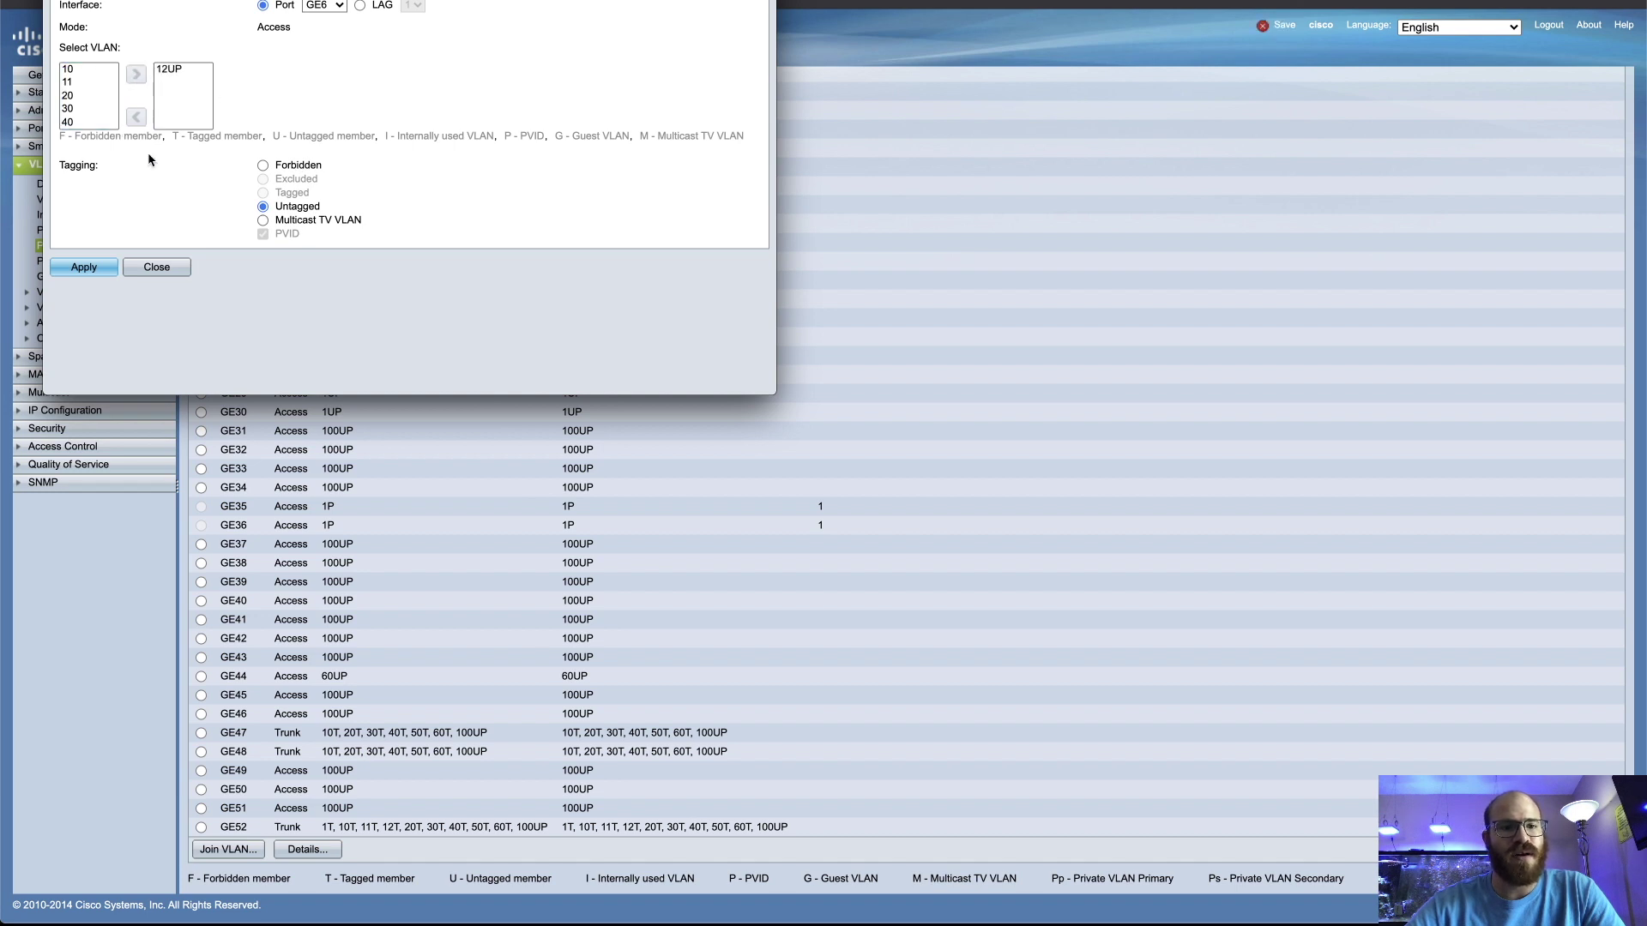
{"action": "left_click", "coordinate": [94, 277]}
{"action": "left_click", "coordinate": [161, 314]}
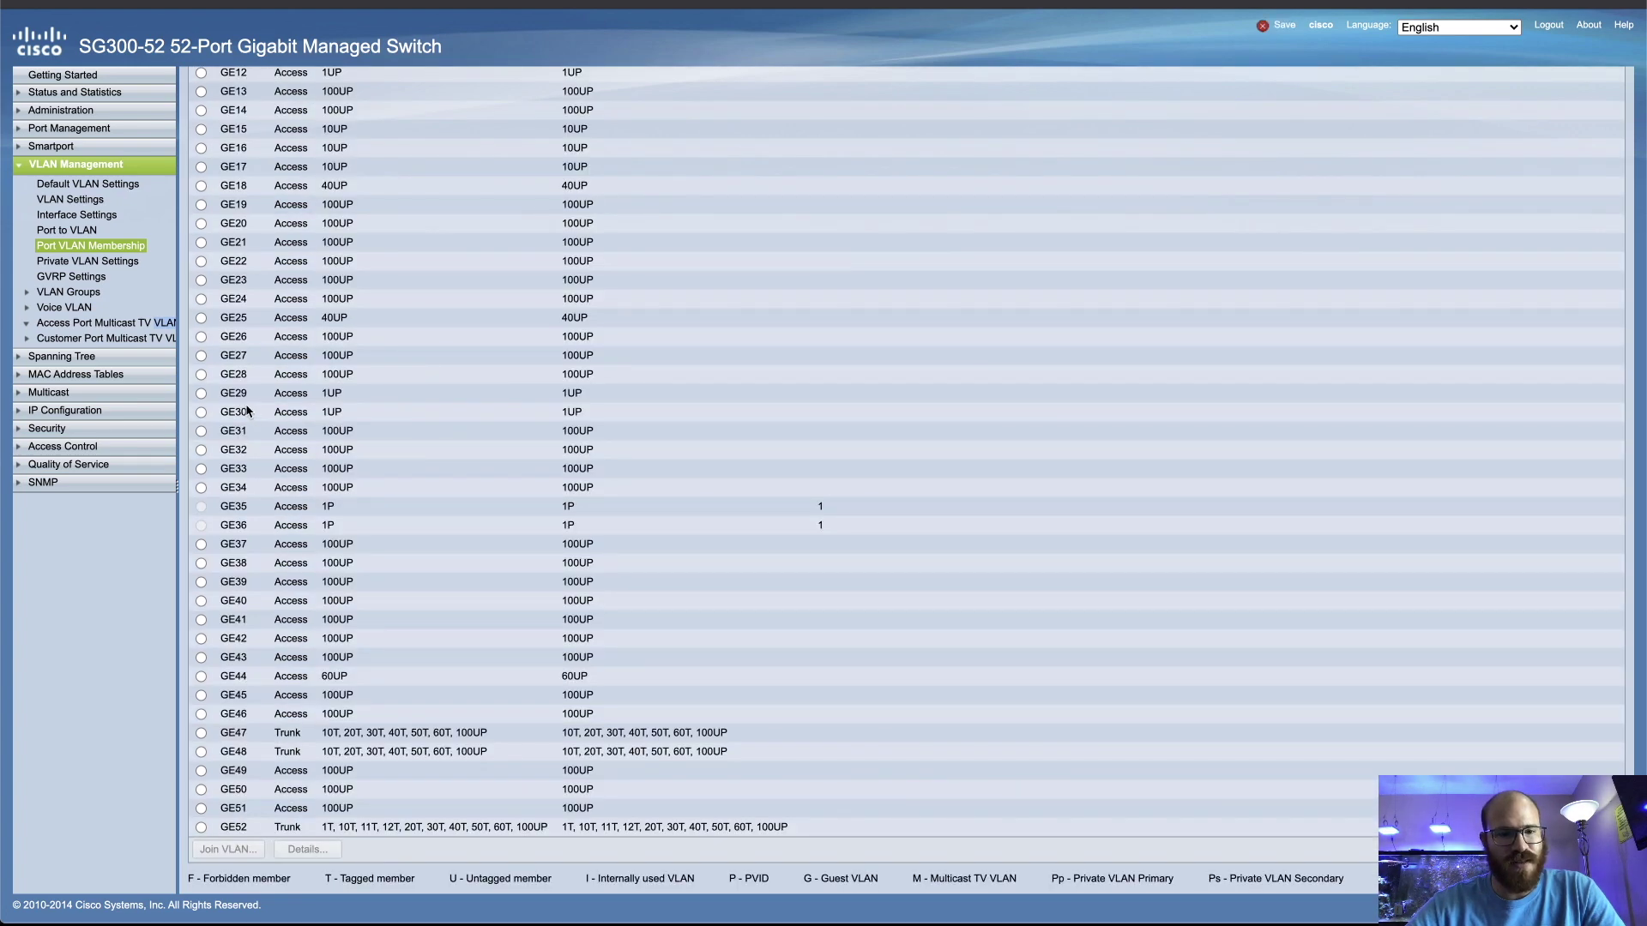
Replace GE29's VLAN 1 membership with untagged VLAN 12 and apply
{"action": "left_click", "coordinate": [200, 394]}
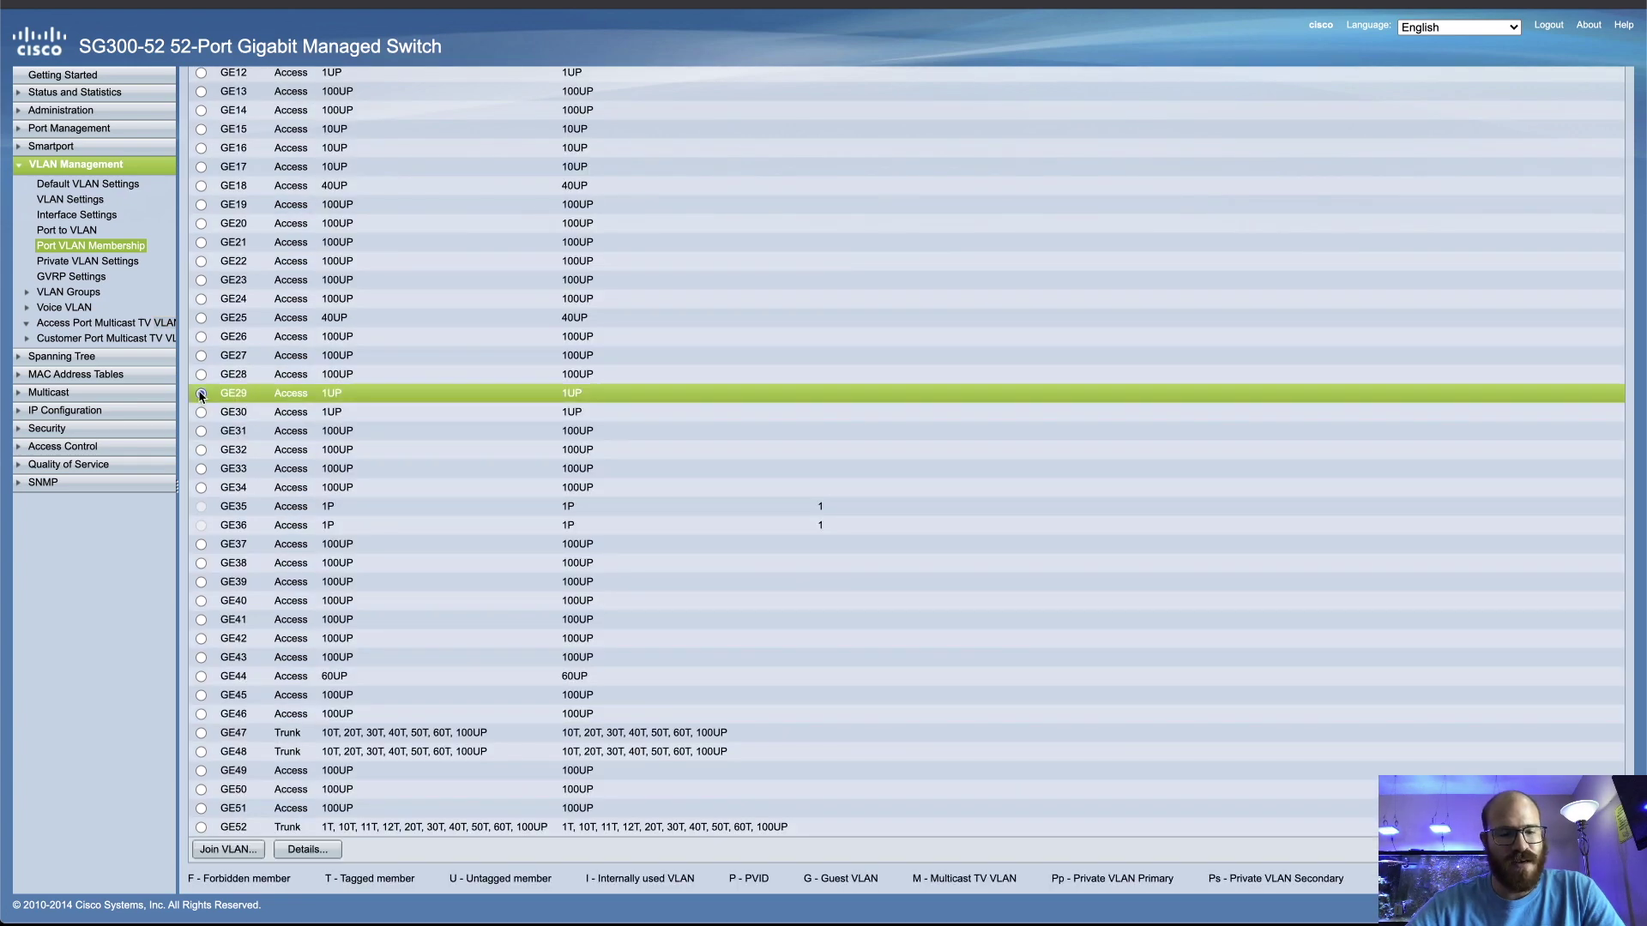
{"action": "left_click", "coordinate": [228, 850]}
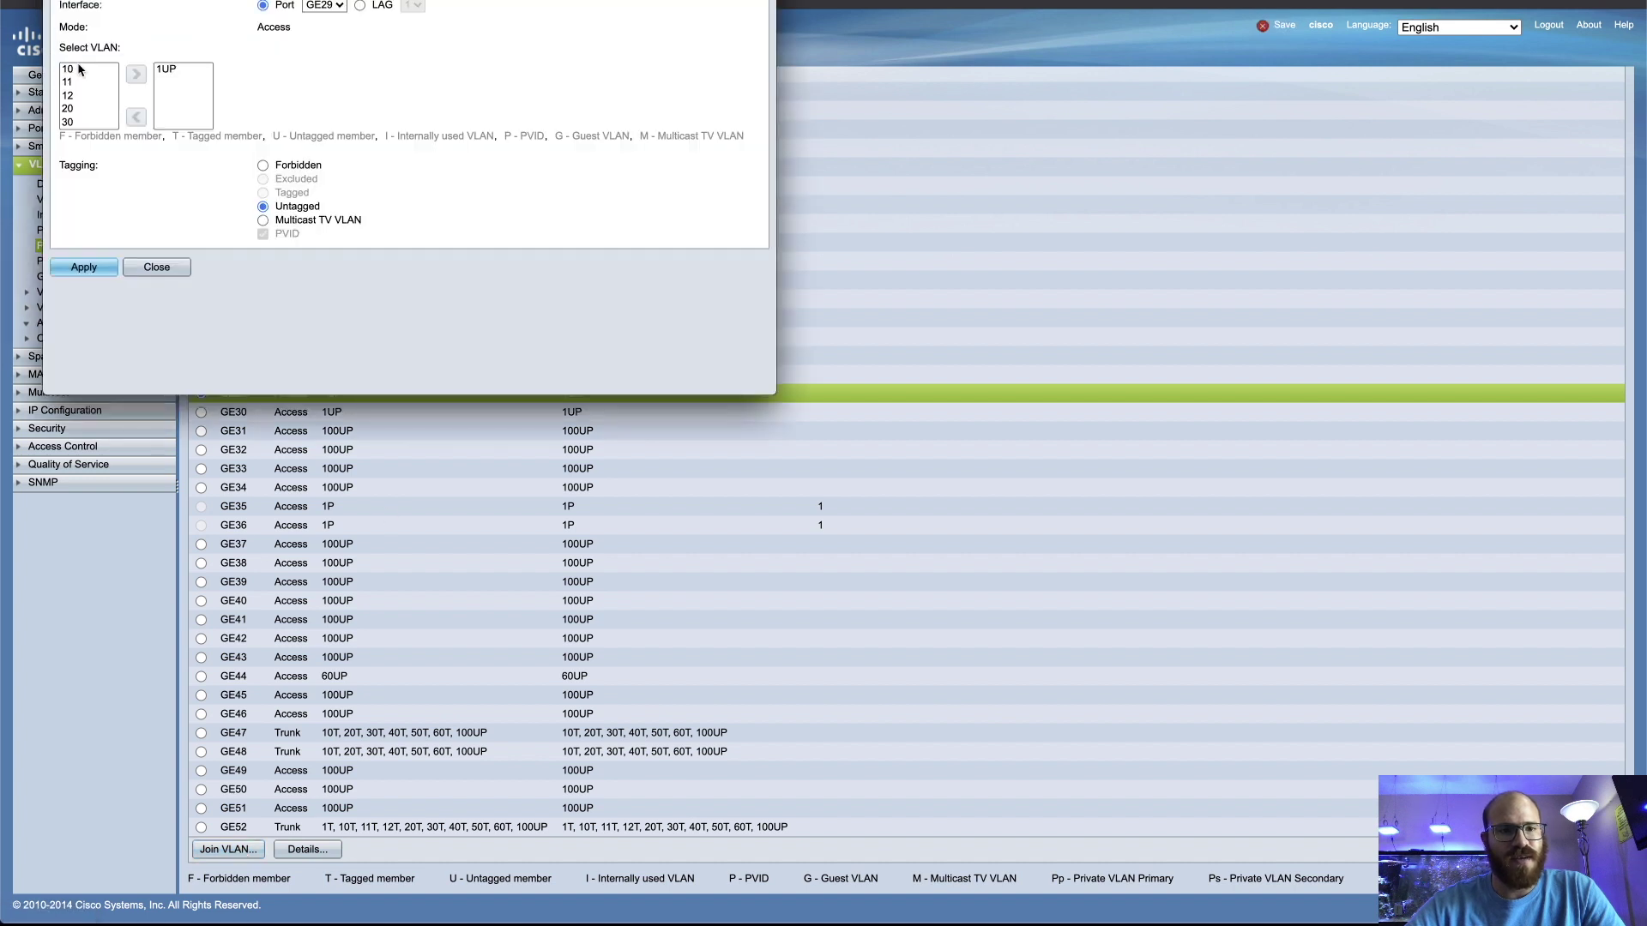
{"action": "left_click", "coordinate": [71, 97]}
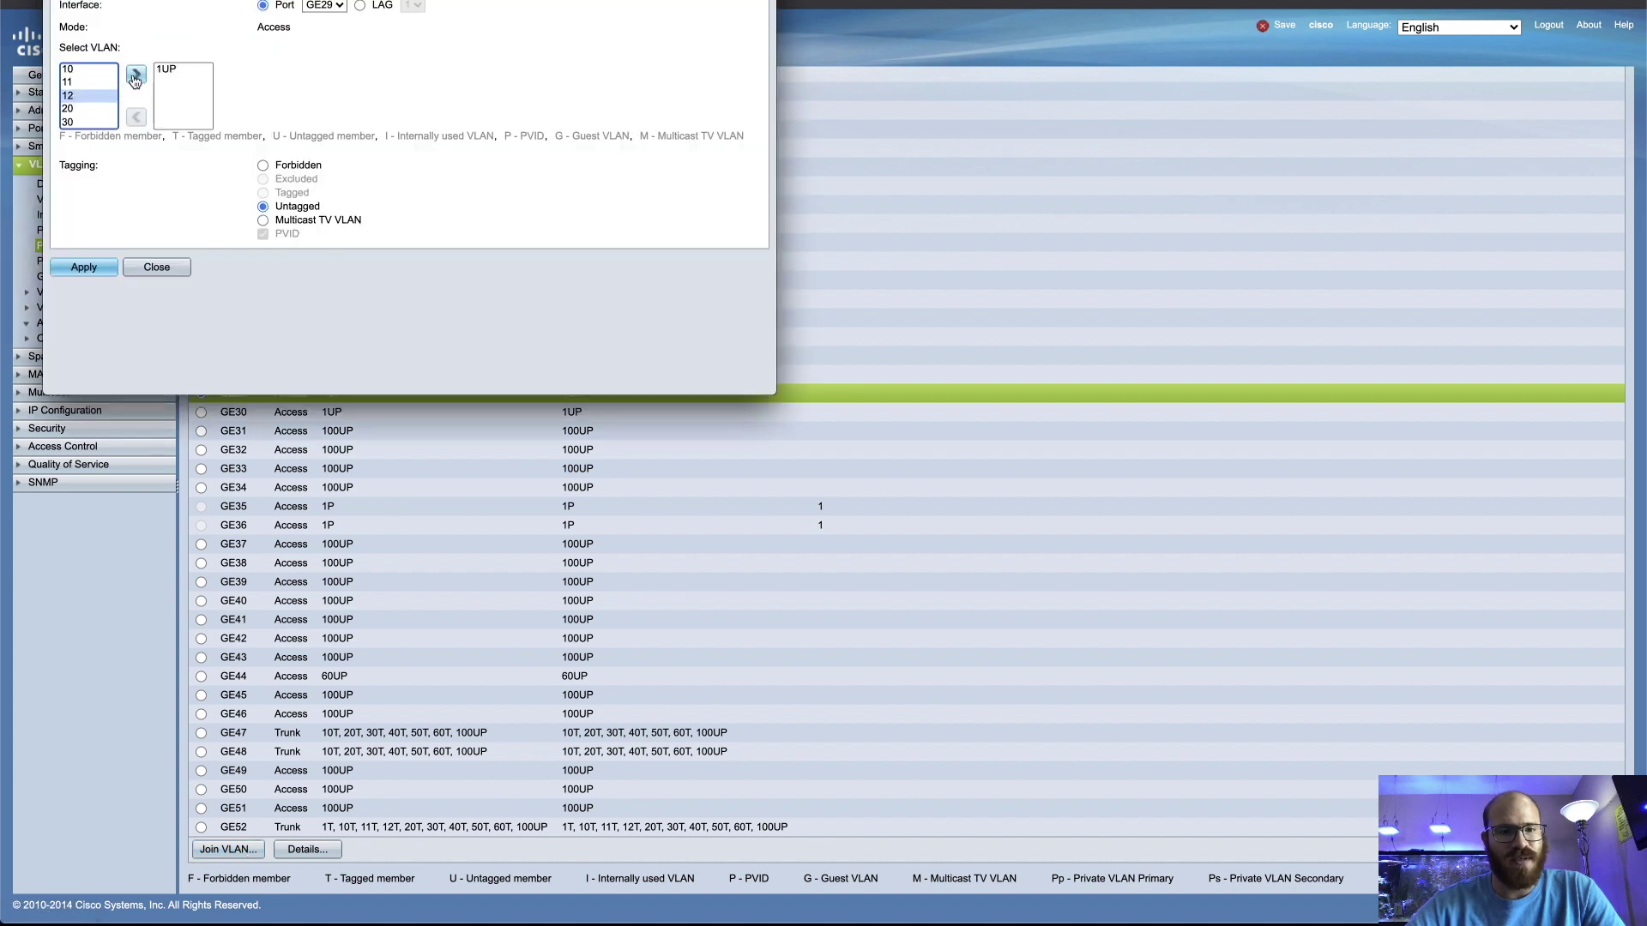
{"action": "left_click", "coordinate": [135, 76]}
{"action": "left_click", "coordinate": [167, 114]}
{"action": "left_click", "coordinate": [135, 163]}
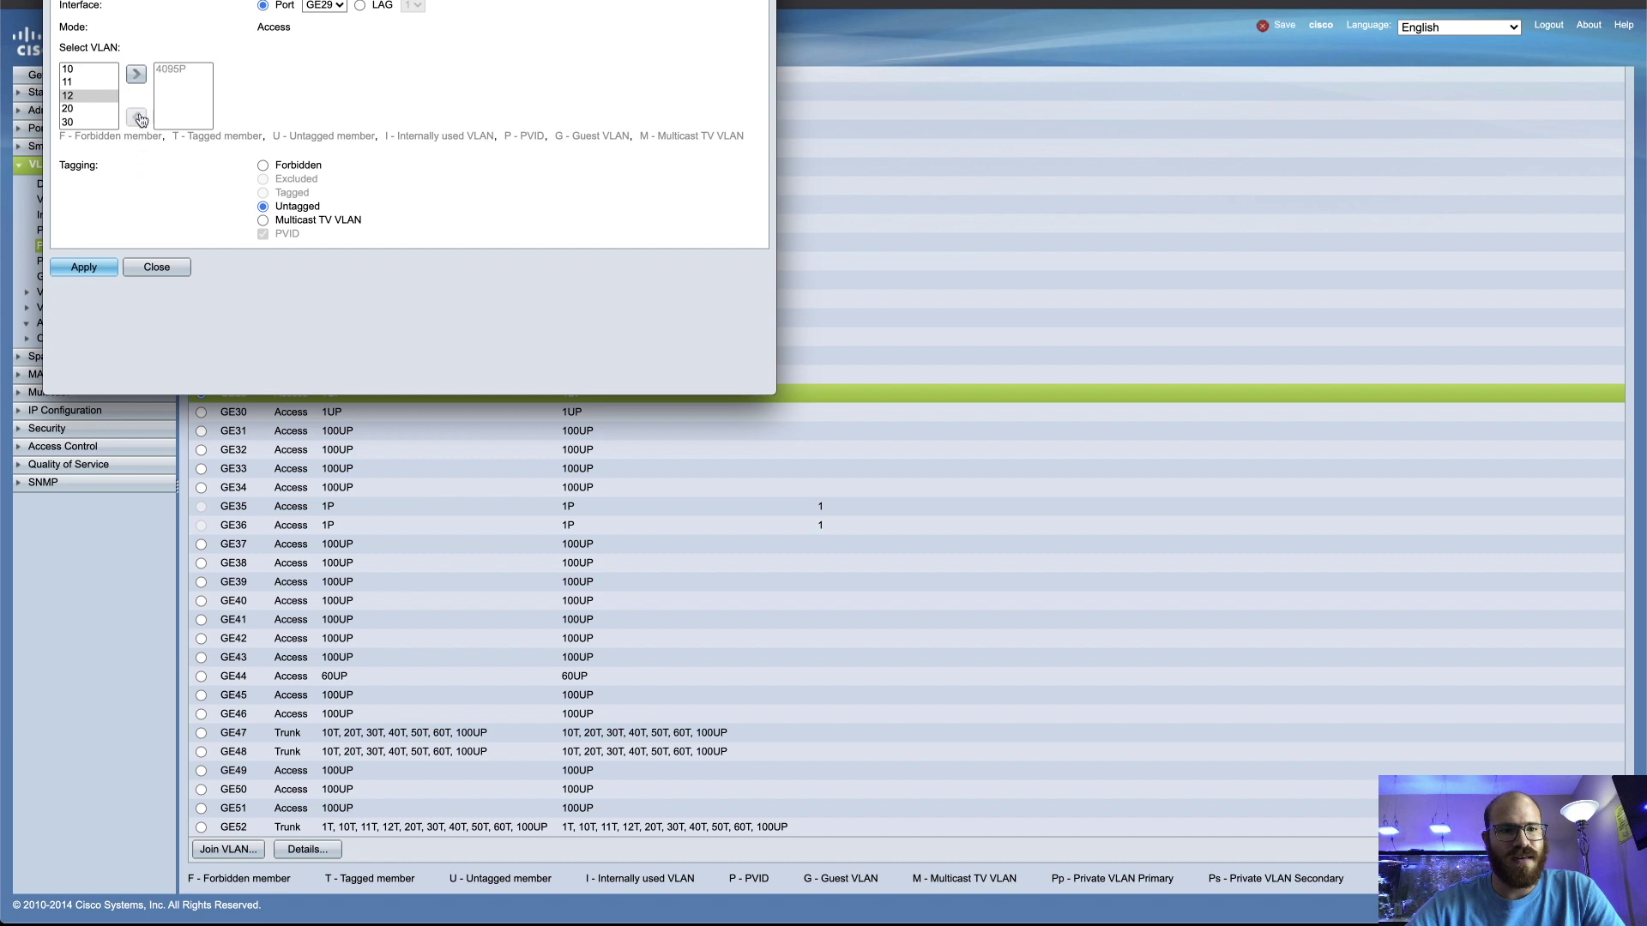
{"action": "left_click", "coordinate": [136, 75]}
{"action": "left_click", "coordinate": [102, 270]}
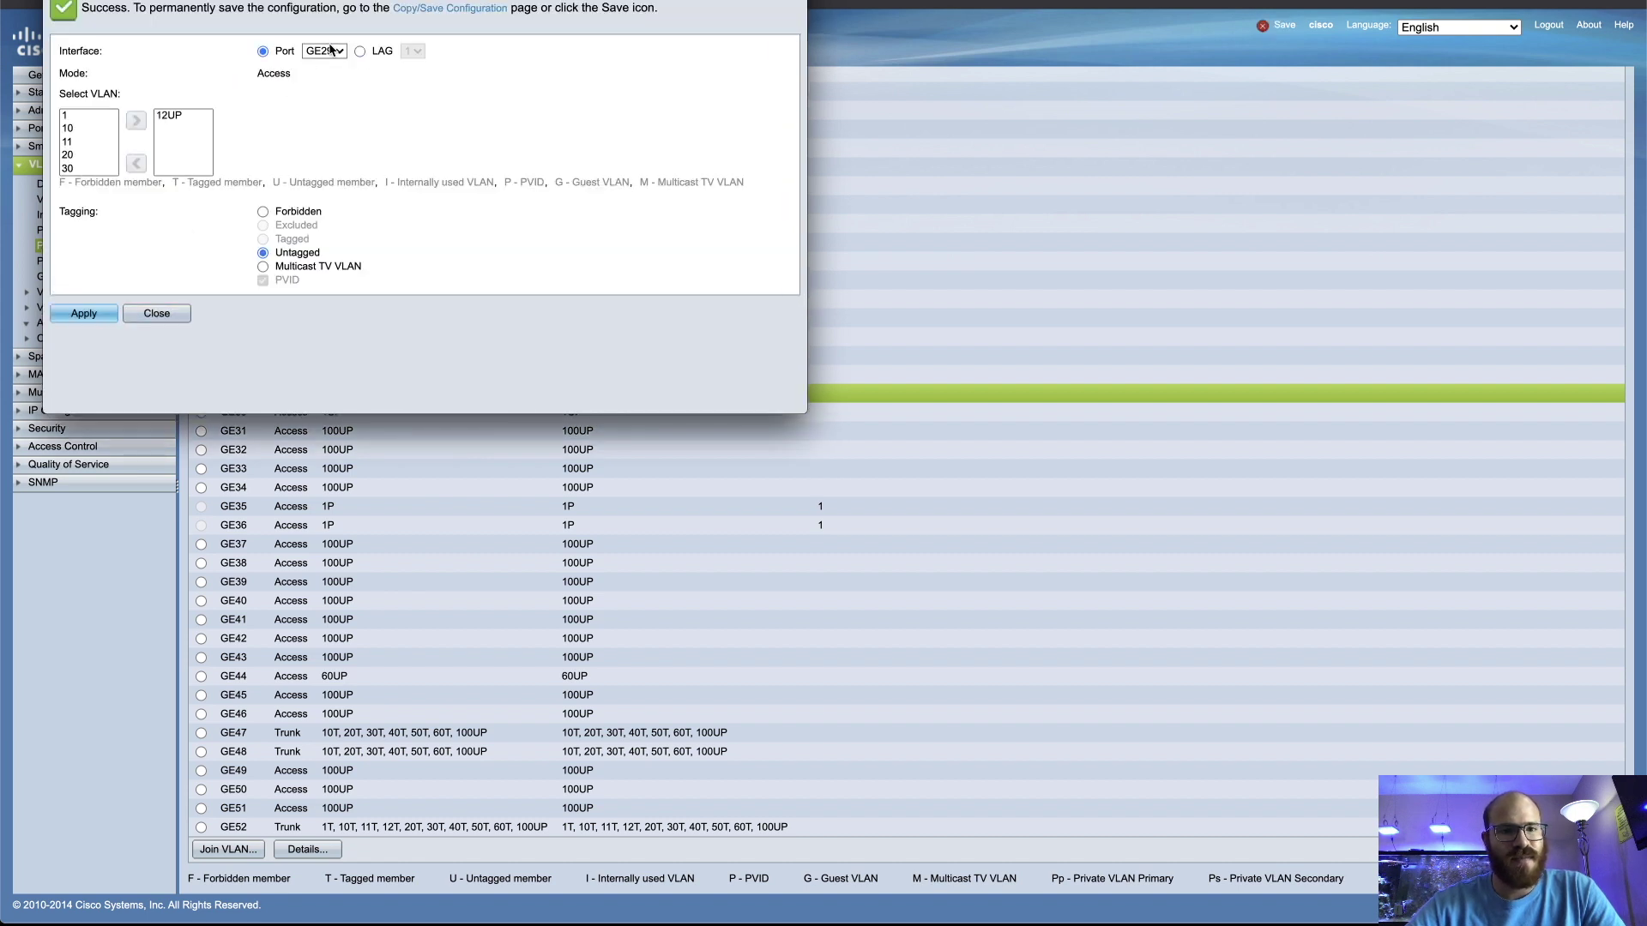
Switch to port GE30, remove VLAN 1 and add VLAN 12 untagged
{"action": "left_click", "coordinate": [330, 50]}
{"action": "left_click", "coordinate": [331, 68]}
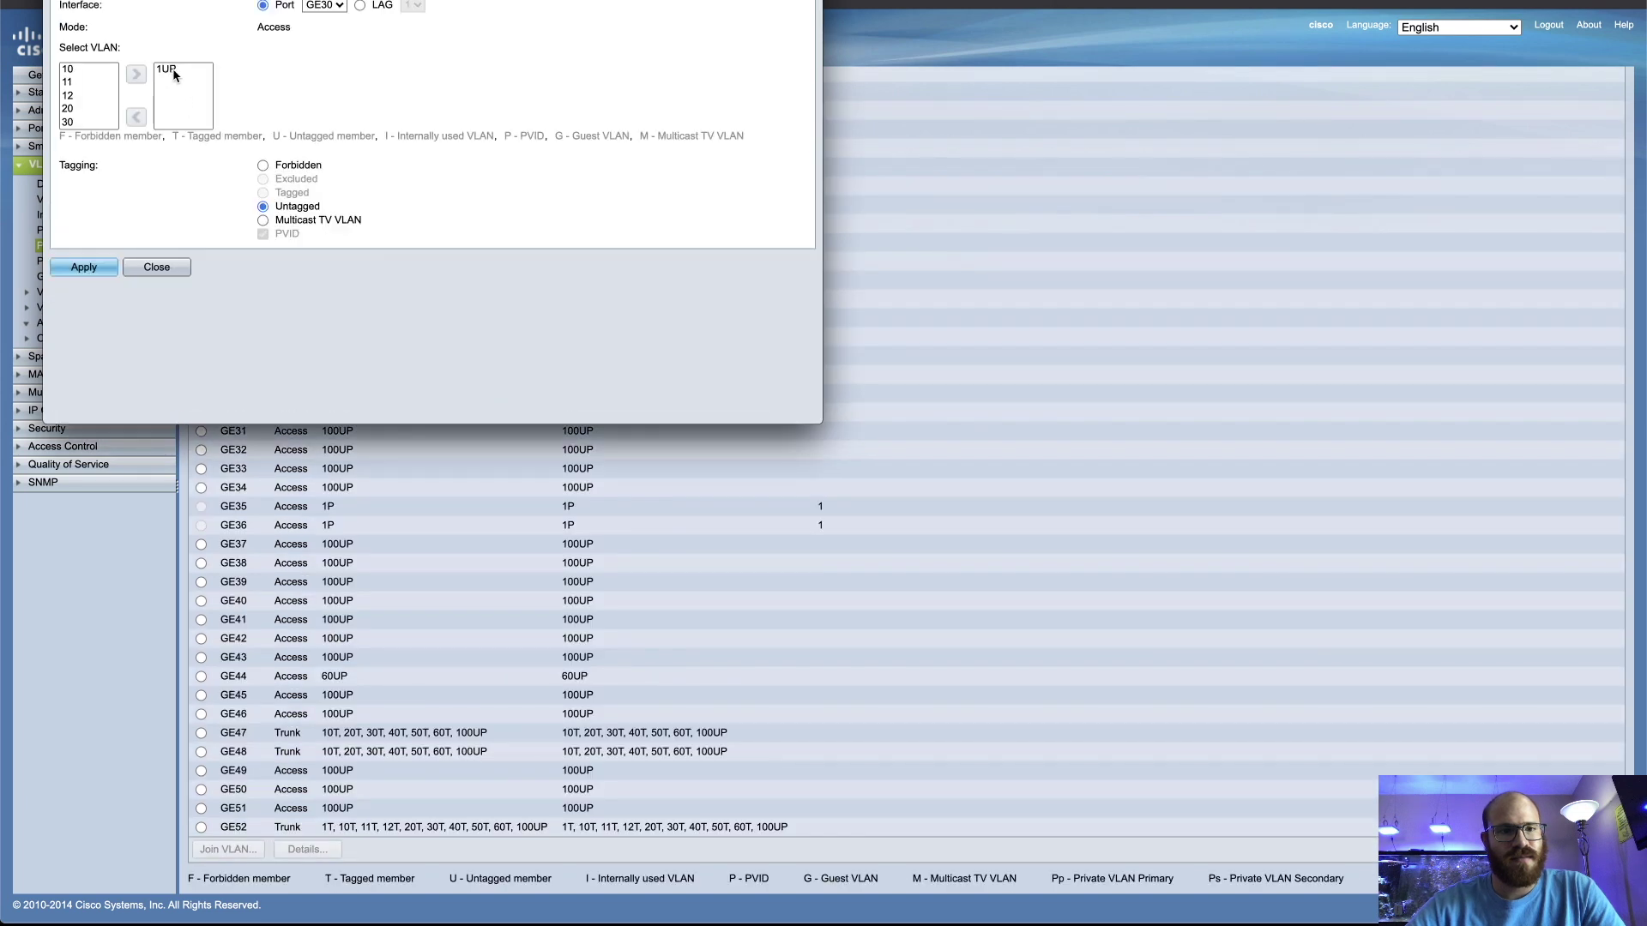
{"action": "left_click", "coordinate": [168, 69]}
{"action": "left_click", "coordinate": [135, 116]}
{"action": "left_click", "coordinate": [92, 96]}
{"action": "left_click", "coordinate": [136, 73]}
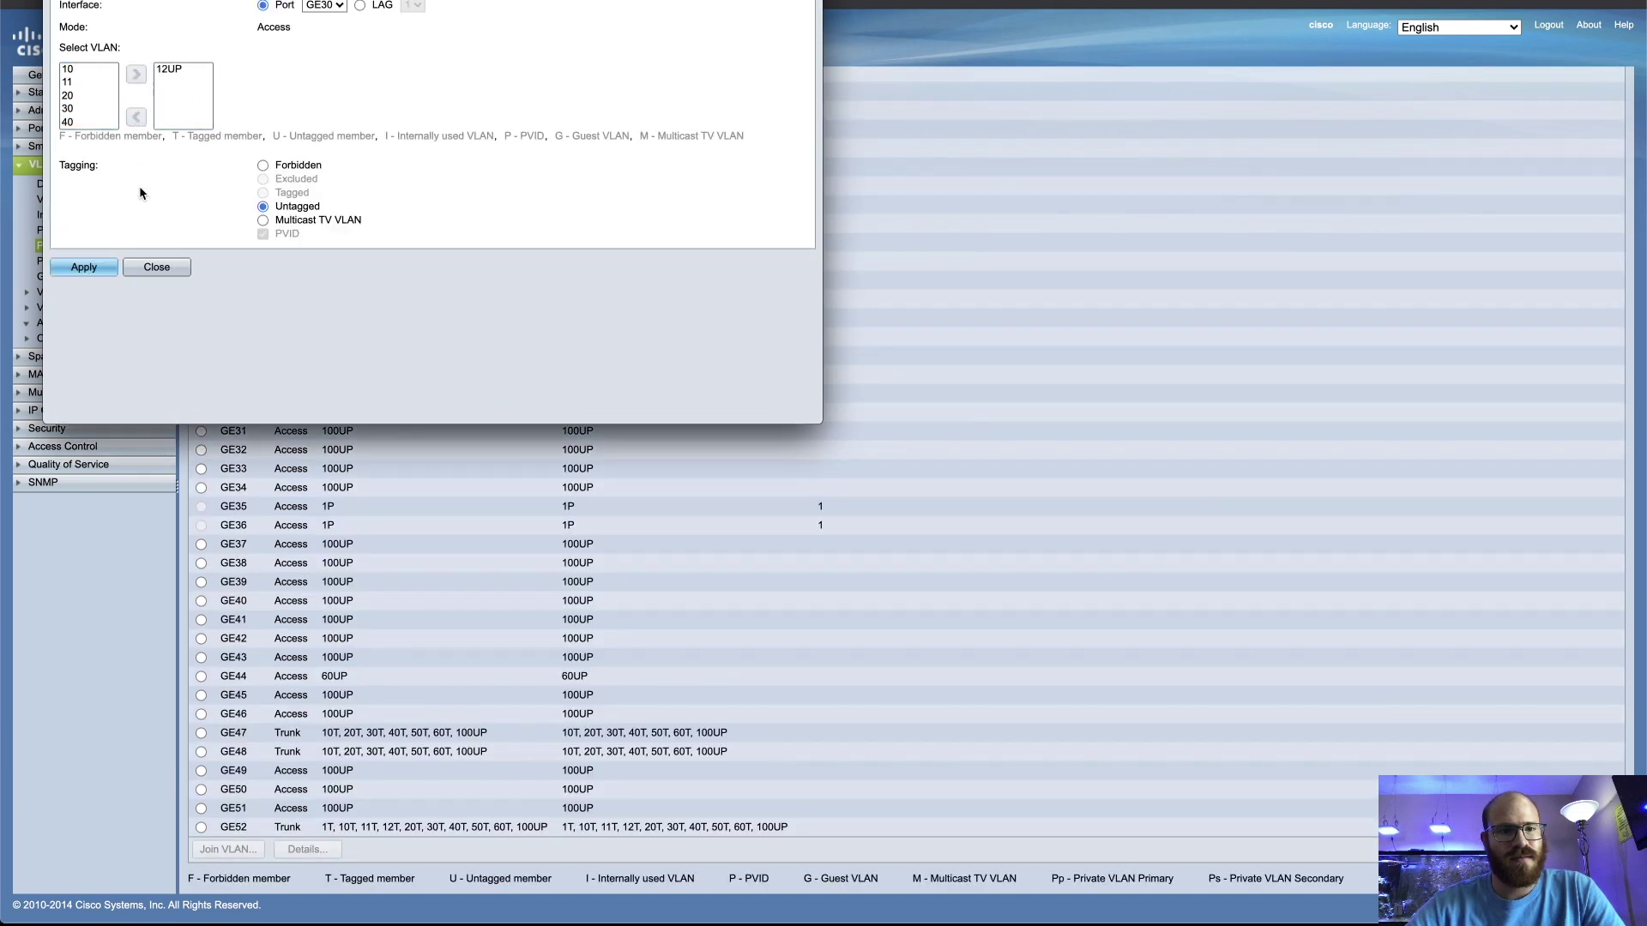
Apply VLAN 12 untagged to GE30, then add GE6 to VLAN 11 as untagged
{"action": "left_click", "coordinate": [83, 267]}
{"action": "left_click", "coordinate": [324, 50]}
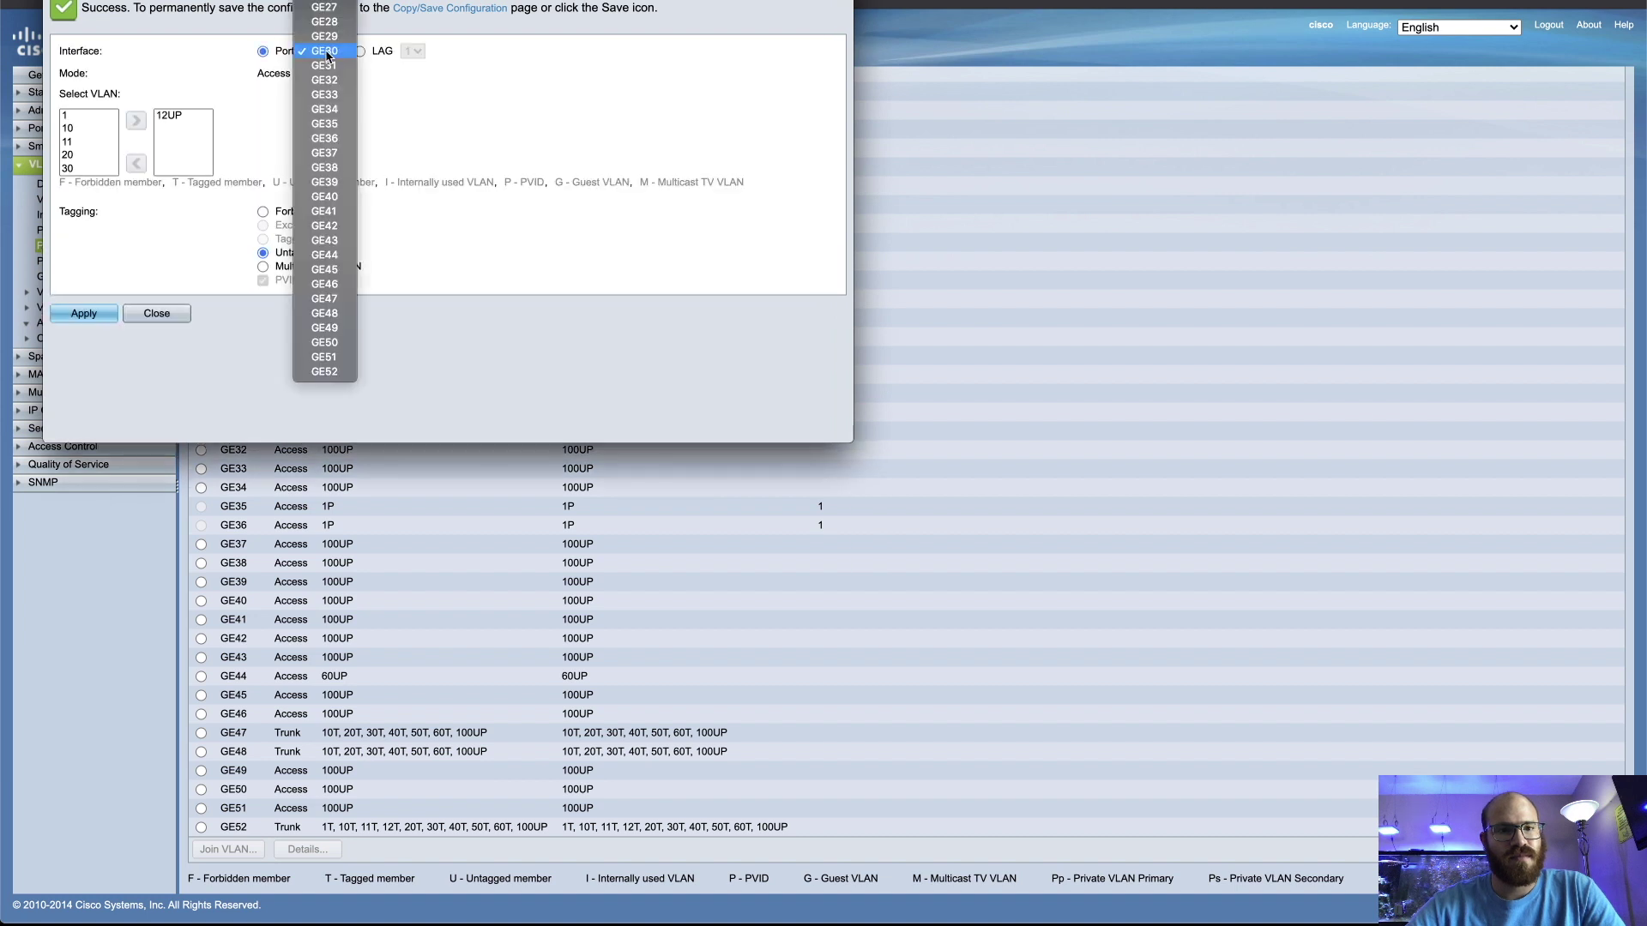
{"action": "left_click", "coordinate": [325, 9]}
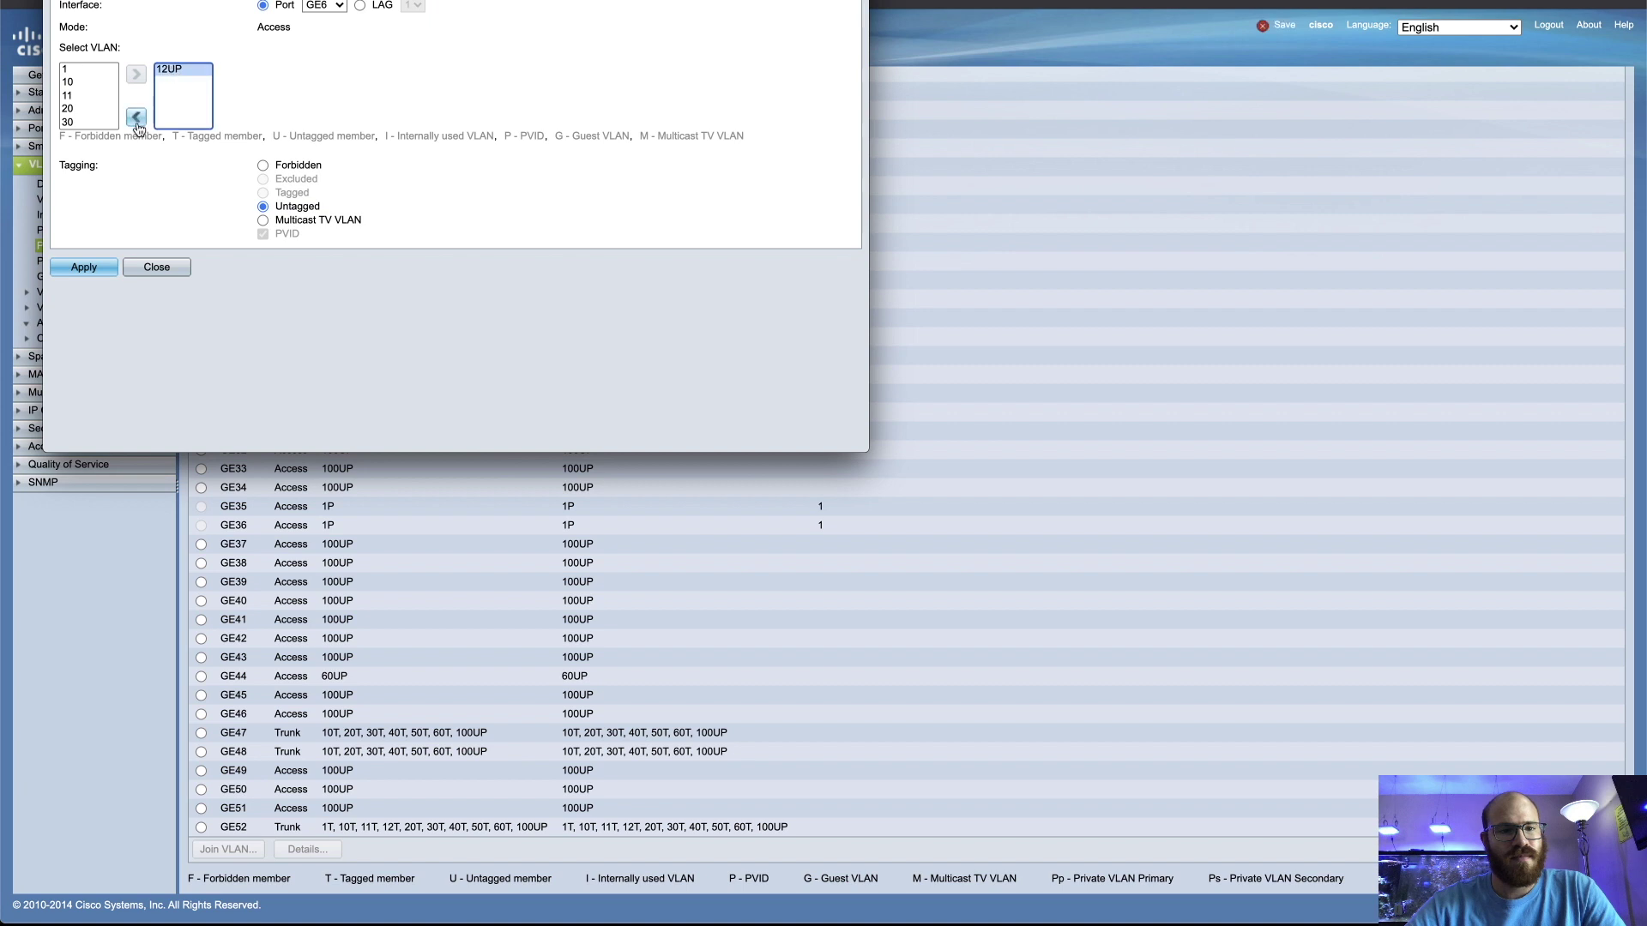
{"action": "left_click", "coordinate": [75, 97]}
{"action": "left_click", "coordinate": [135, 75]}
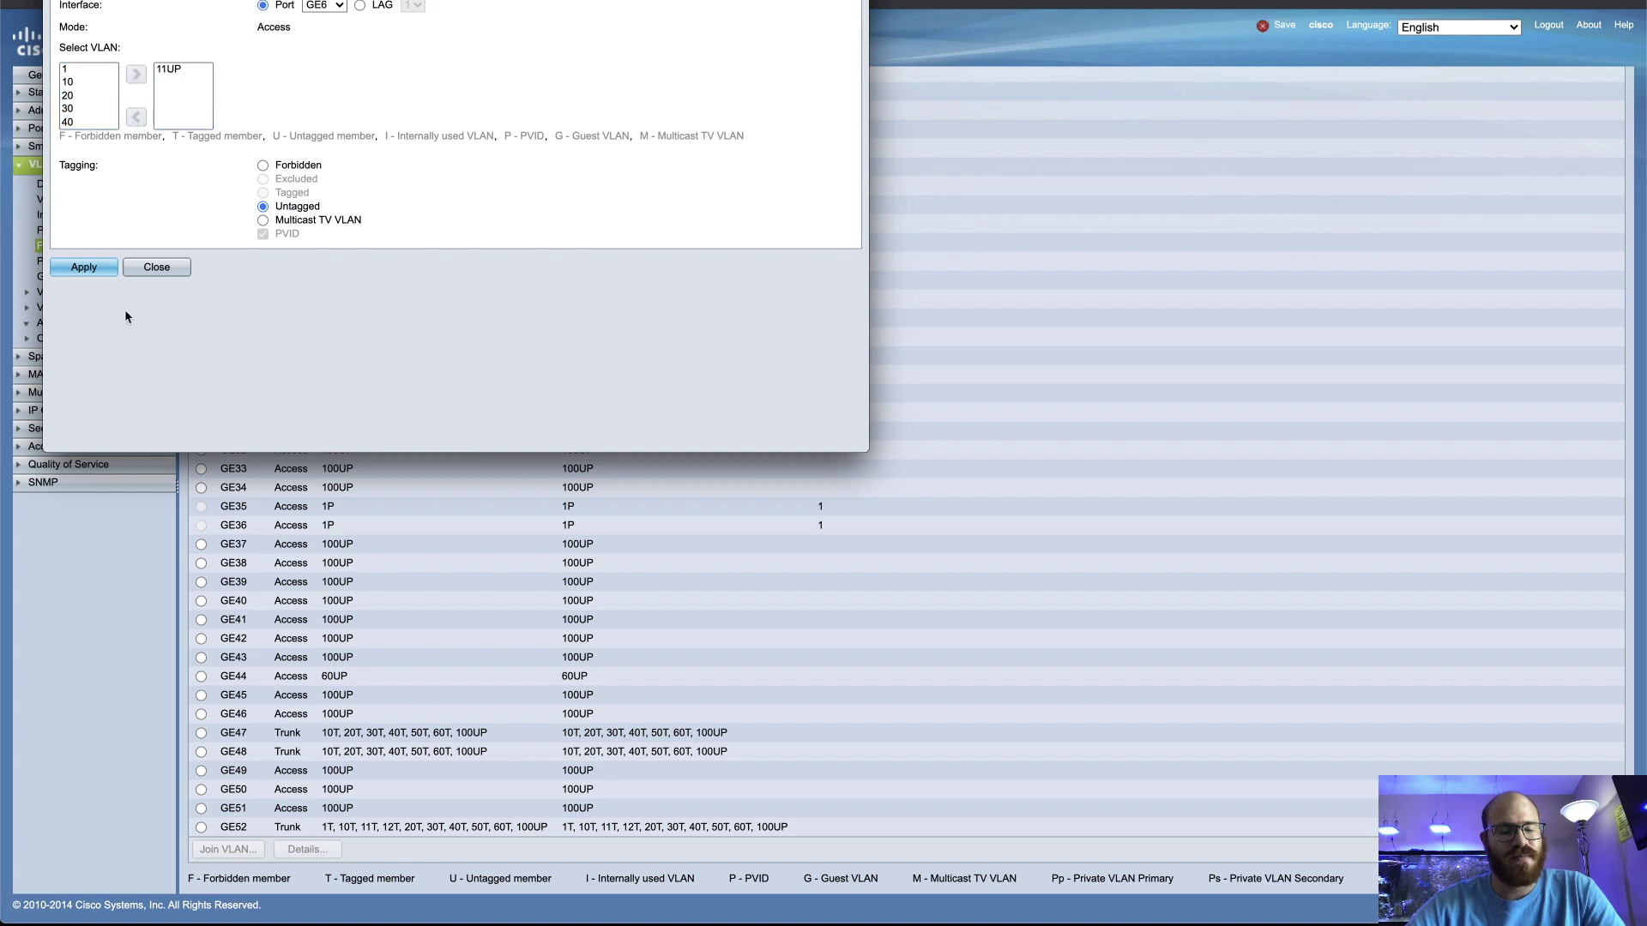
{"action": "left_click", "coordinate": [96, 273]}
{"action": "left_click", "coordinate": [157, 309]}
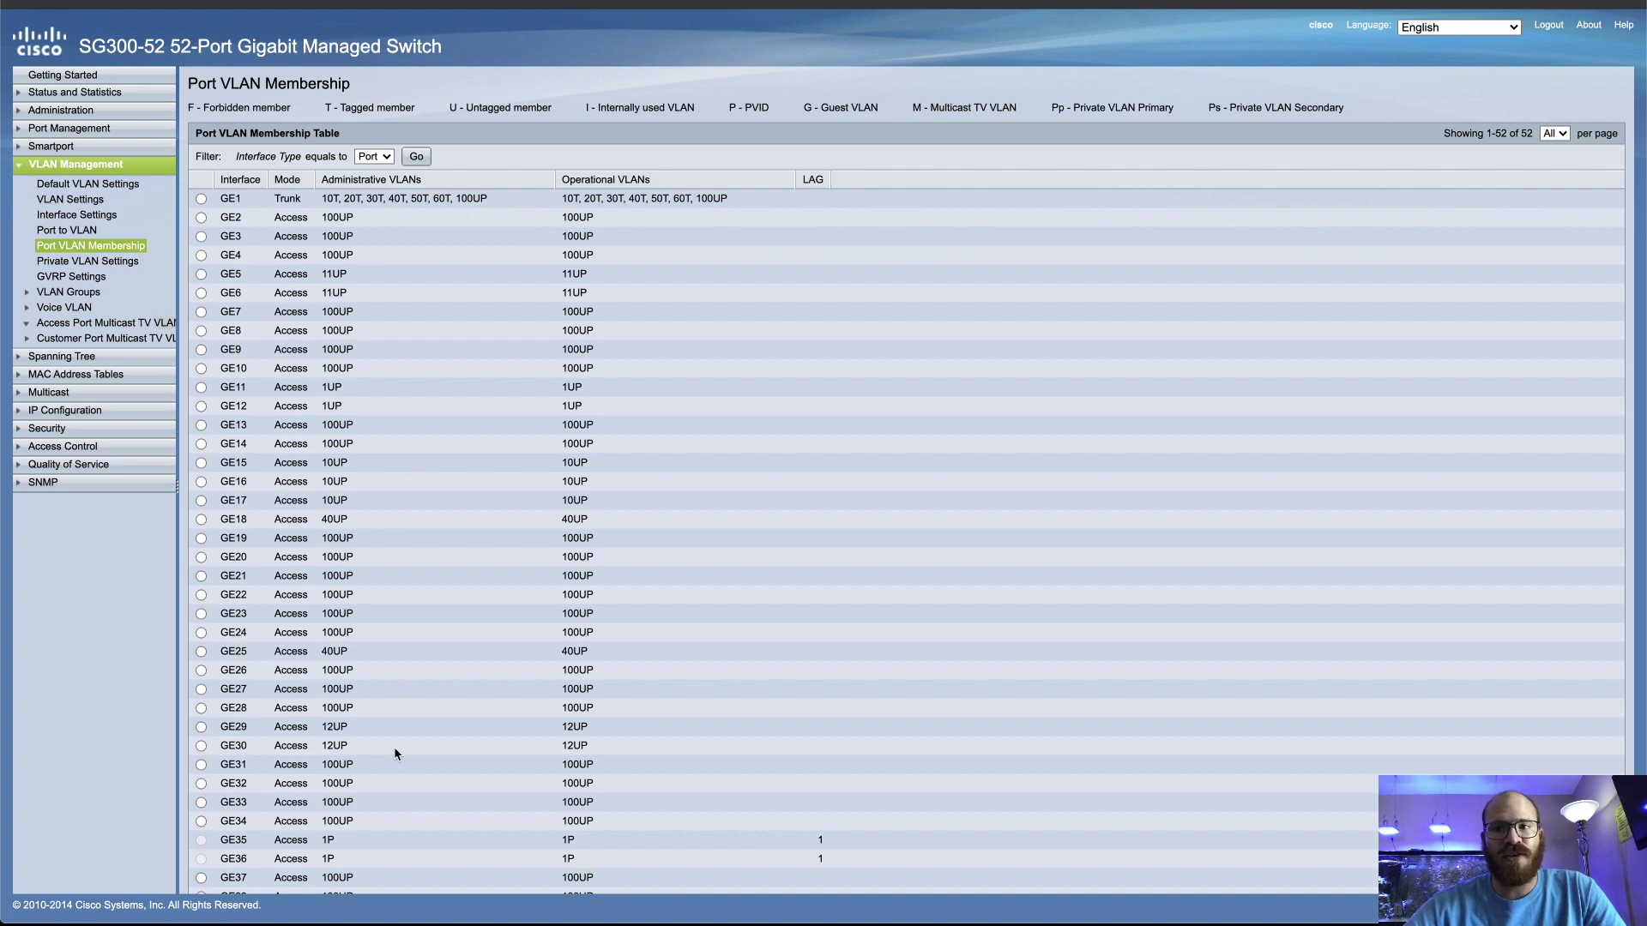
{"action": "scroll", "coordinate": [396, 754], "scroll_direction": "down", "scroll_amount": 4}
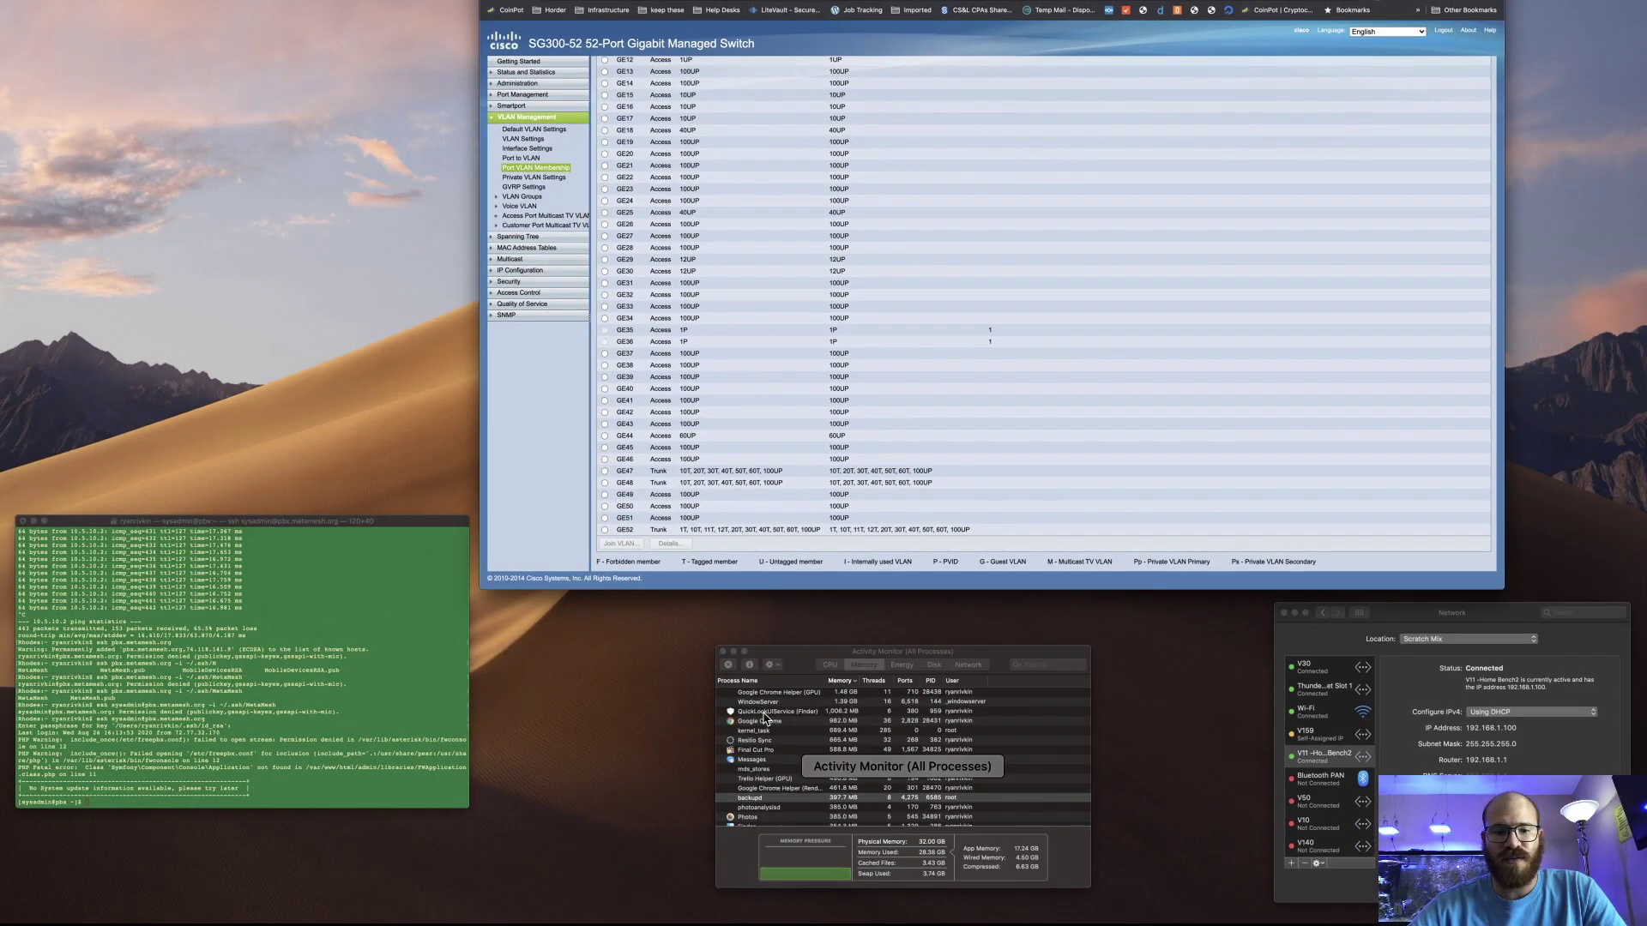
Delete the old V11 -Home Bench2 service and bring up the Manage Virtual Interfaces list
{"action": "left_click", "coordinate": [1450, 704]}
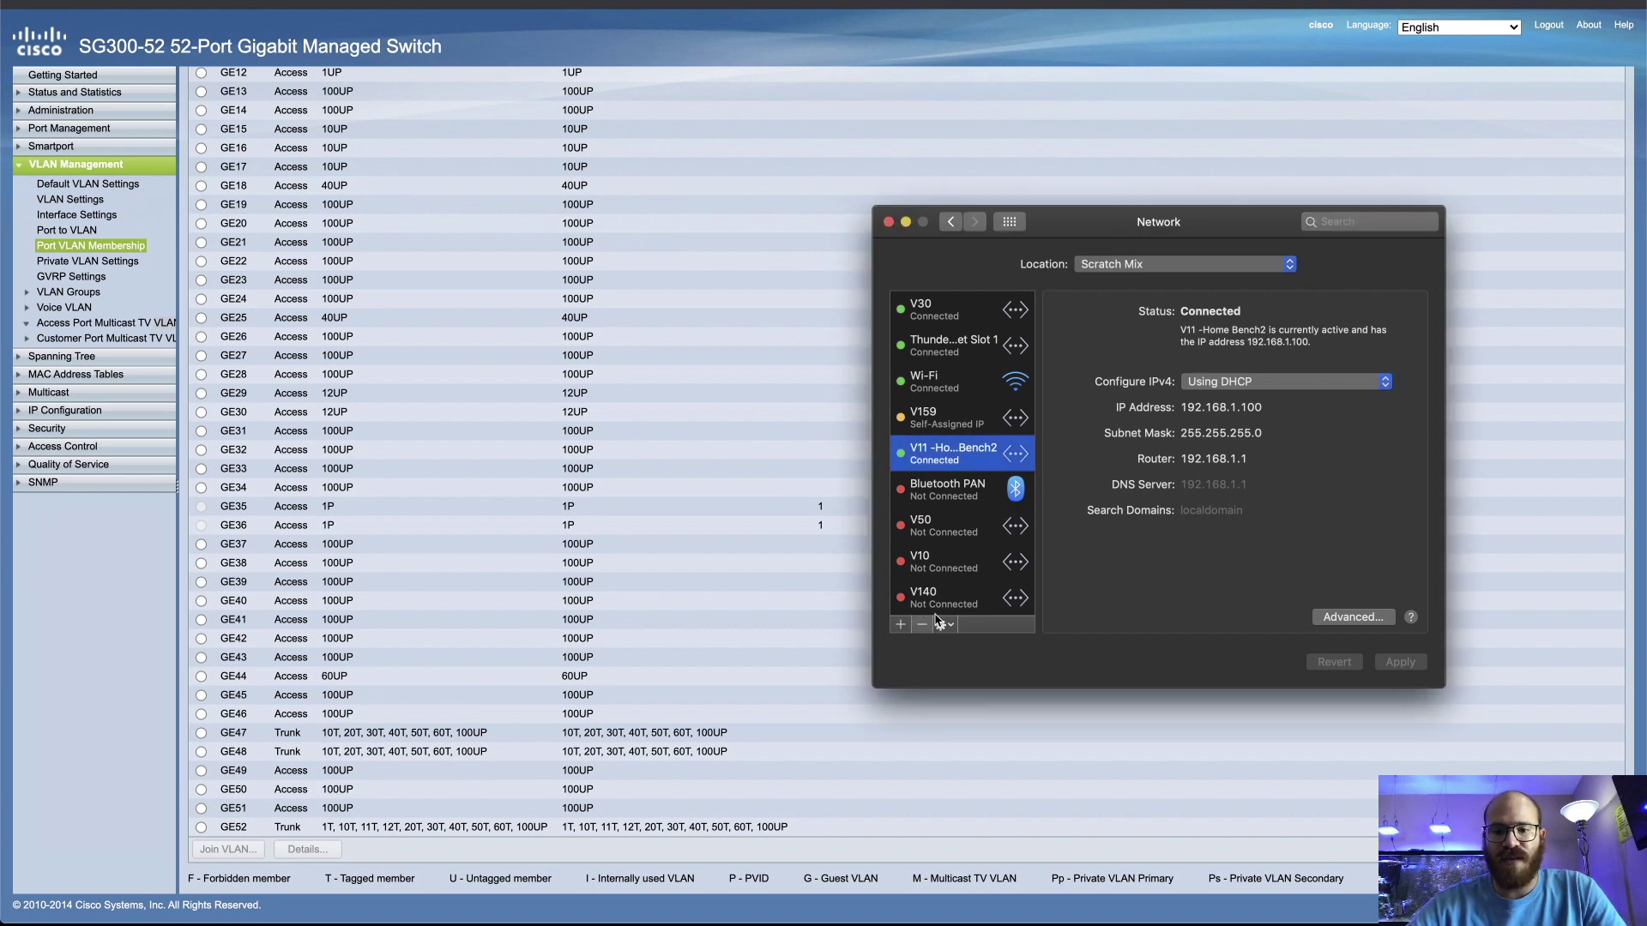
{"action": "left_click", "coordinate": [928, 624]}
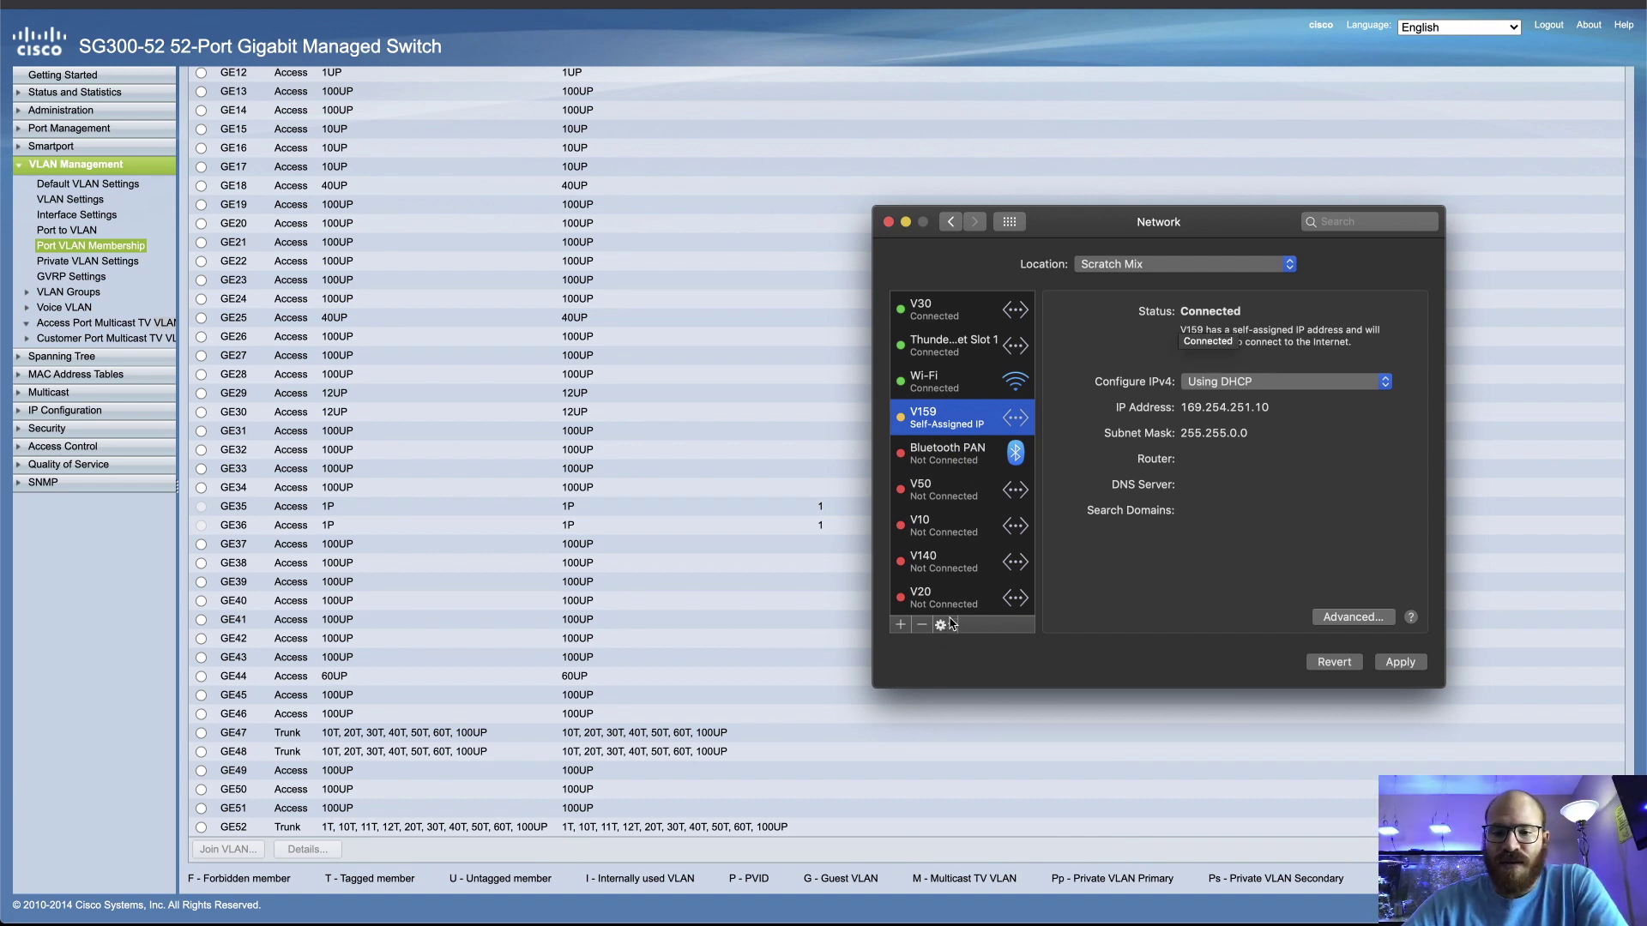
{"action": "left_click", "coordinate": [943, 625]}
{"action": "left_click", "coordinate": [1002, 770]}
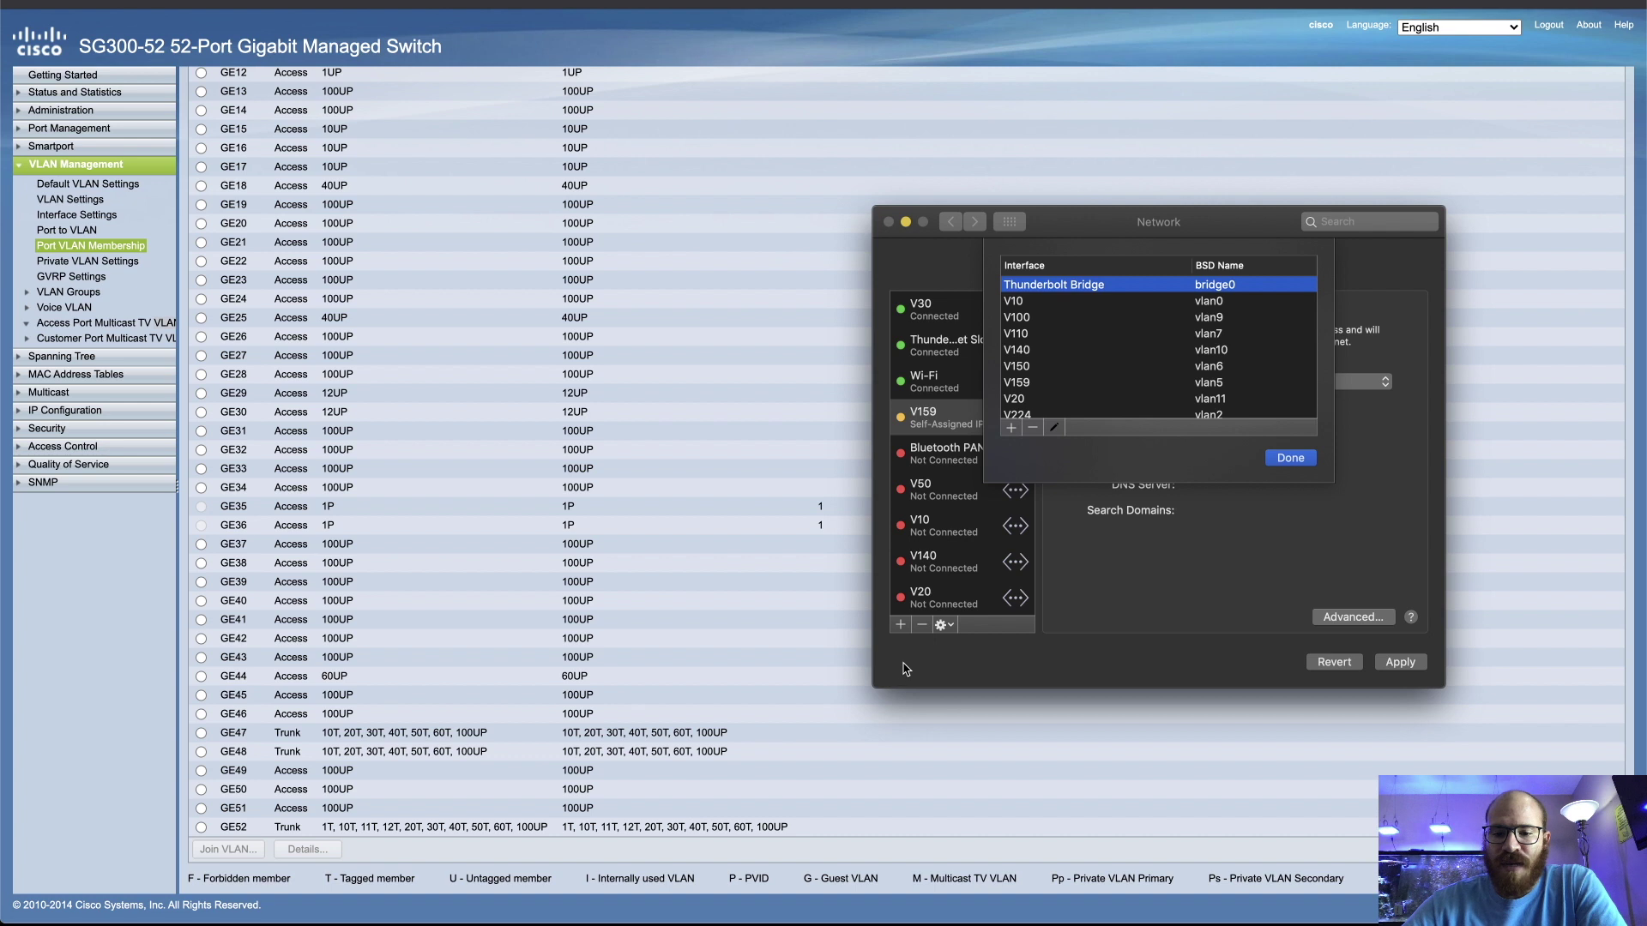
Add VLAN 'V11 - Home Bench2', tag 11, on Thunderbolt Ethernet Slot 2
{"action": "left_click", "coordinate": [1011, 427]}
{"action": "left_click", "coordinate": [1043, 469]}
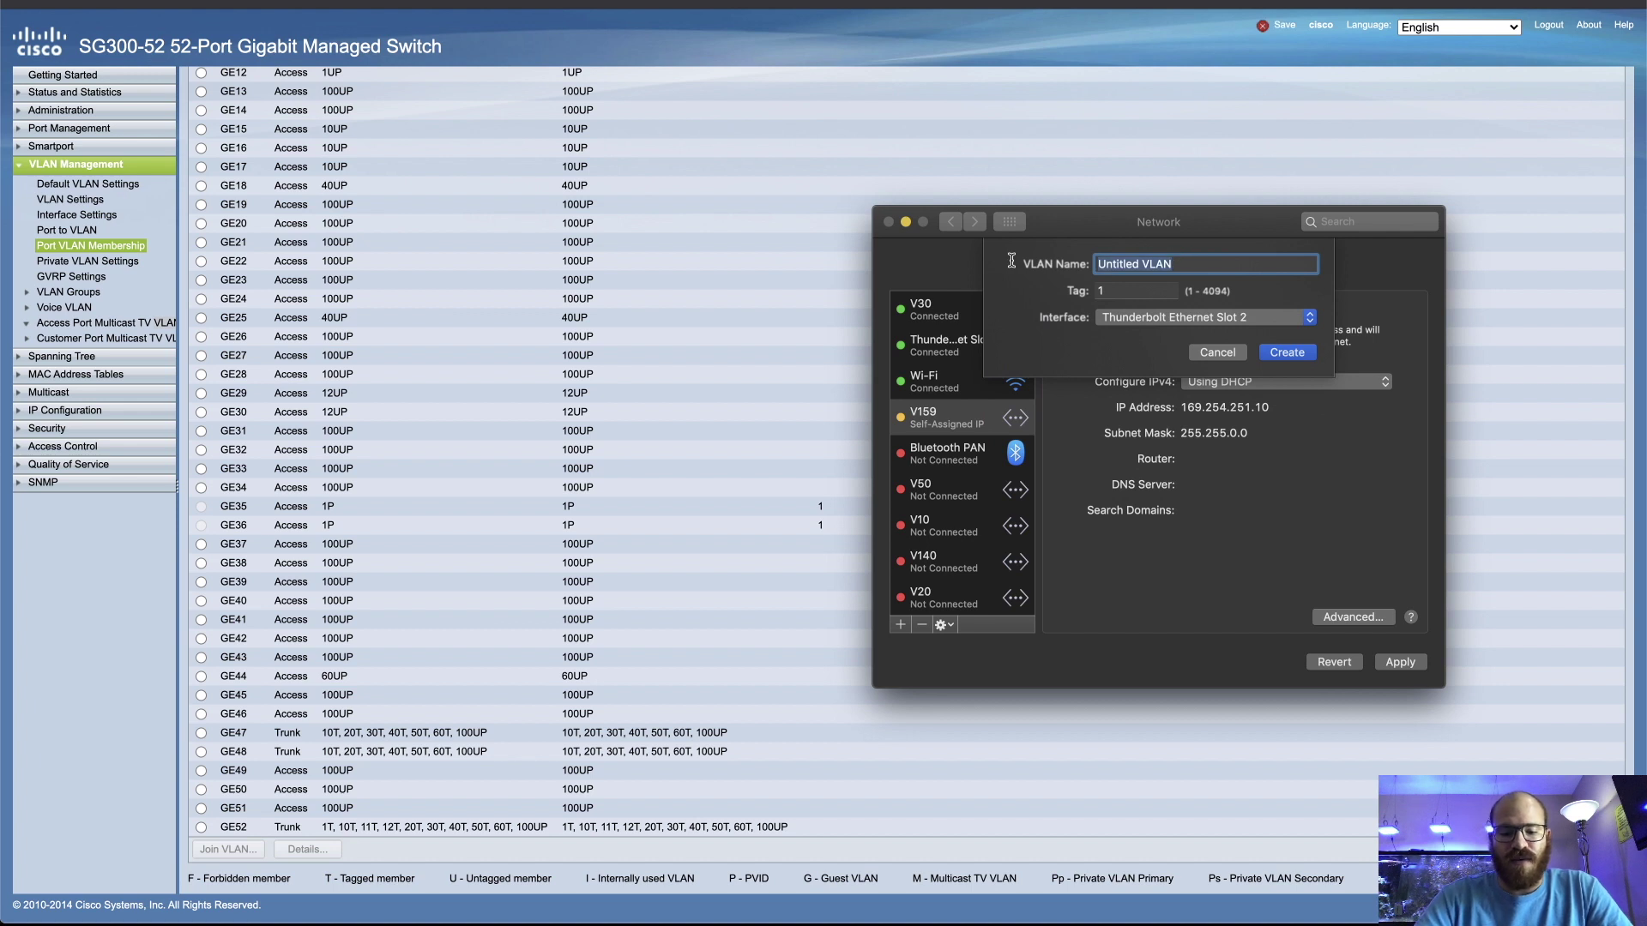
{"action": "type", "text": "V11"}
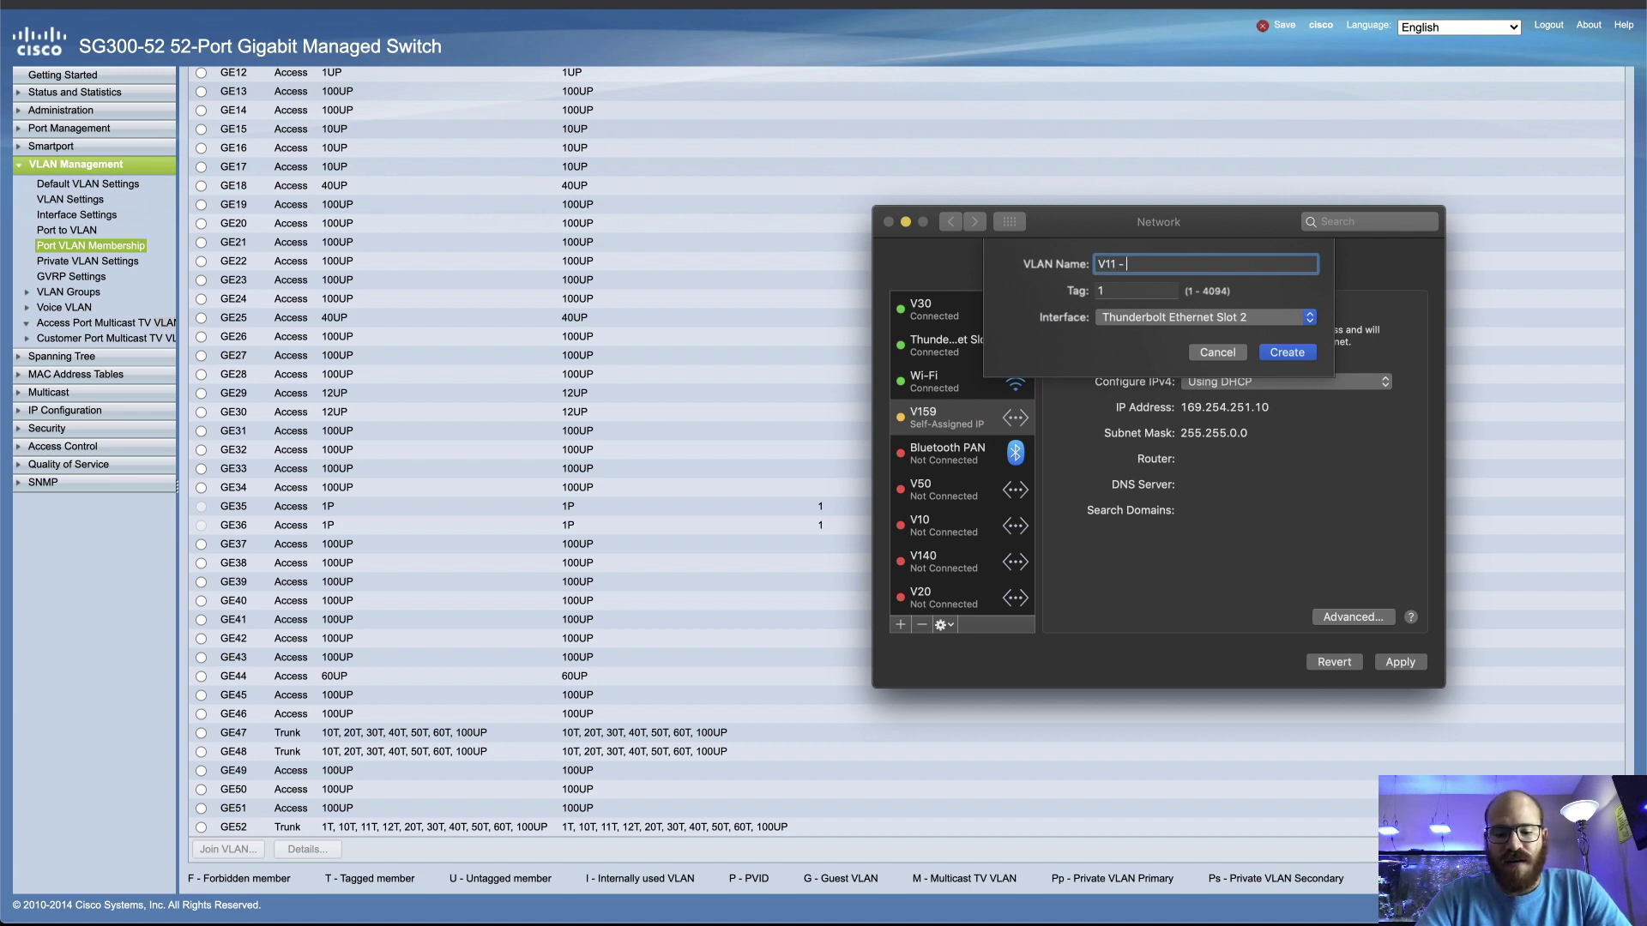
{"action": "type", "text": " - Home Bench2"}
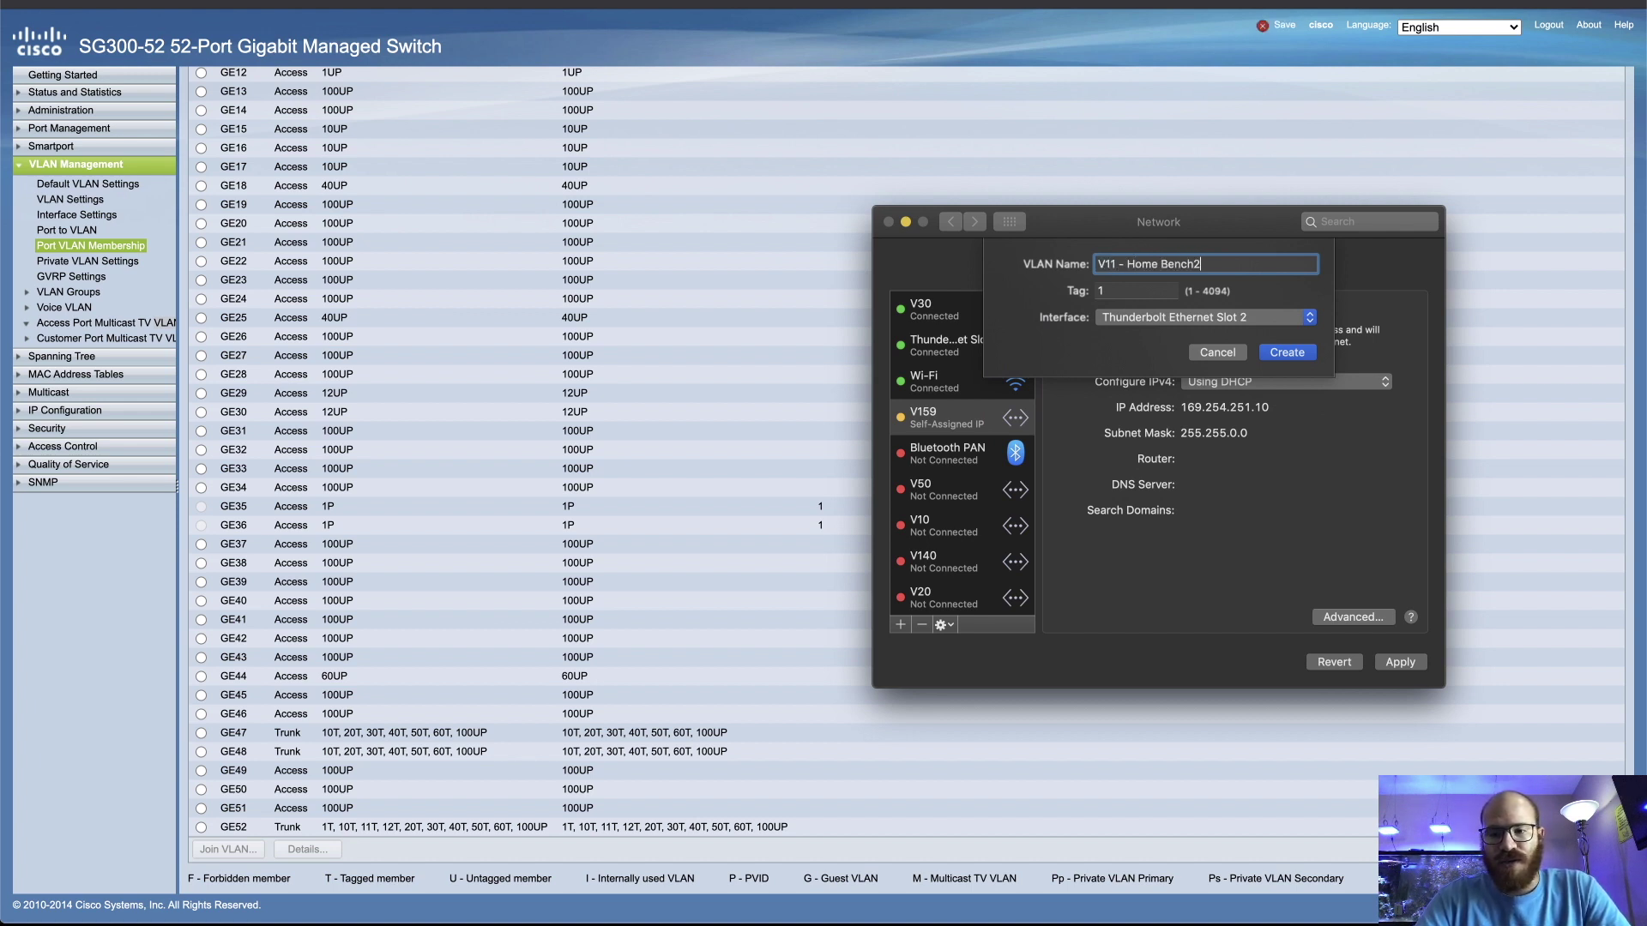
{"action": "left_click", "coordinate": [1141, 293]}
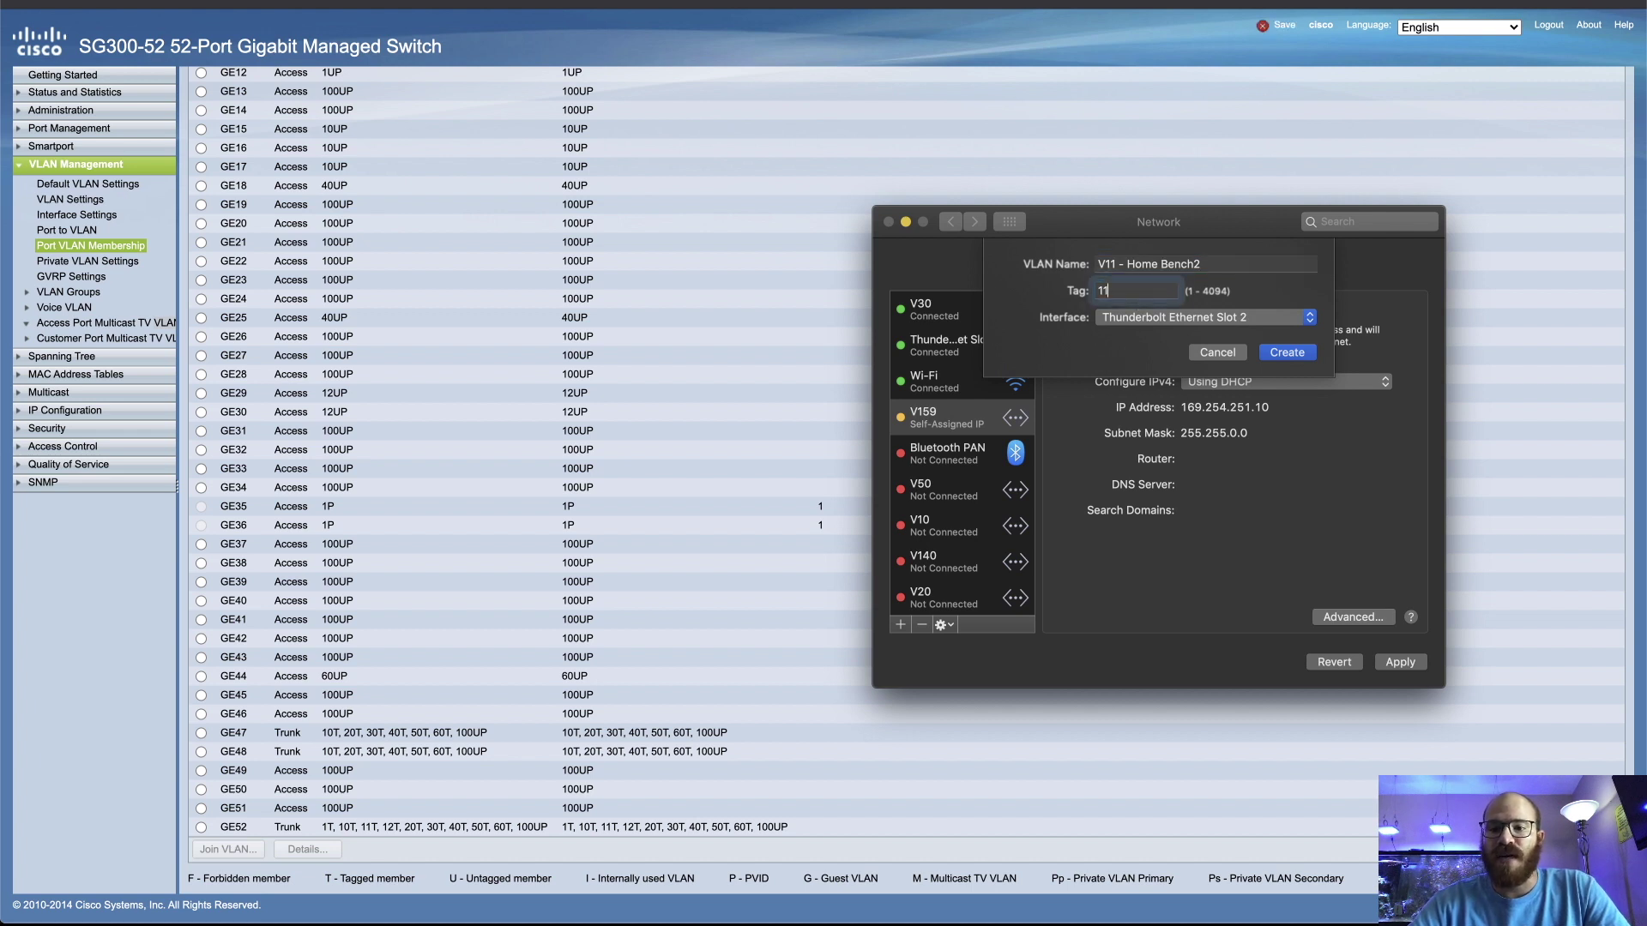
{"action": "type", "text": "1"}
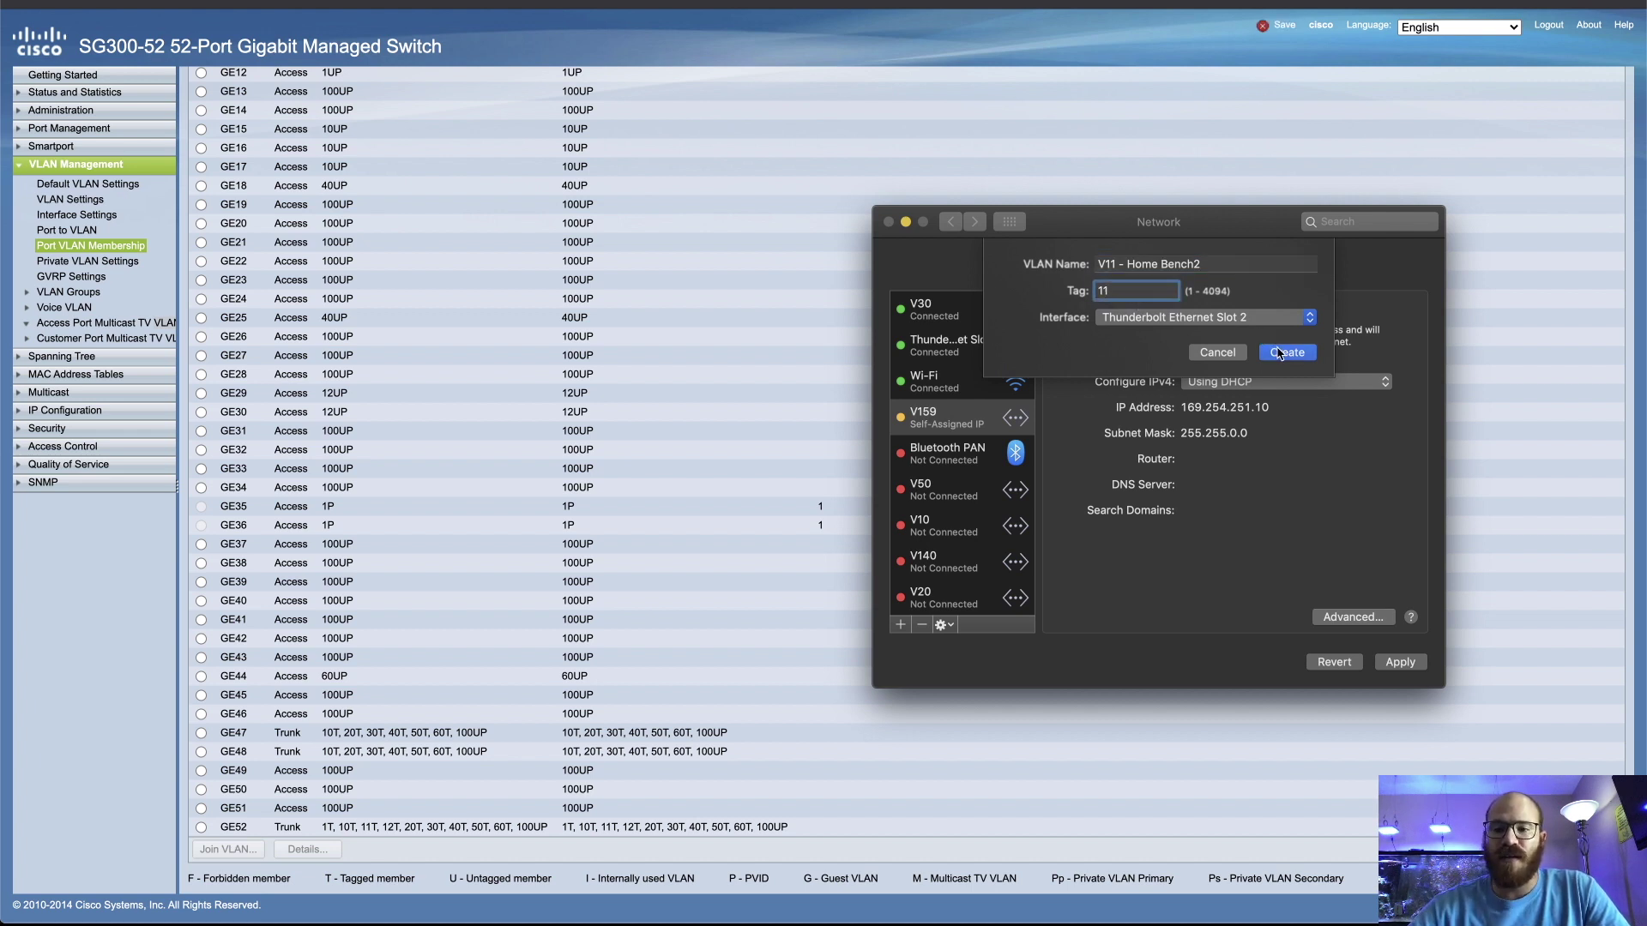
{"action": "left_click", "coordinate": [1299, 357]}
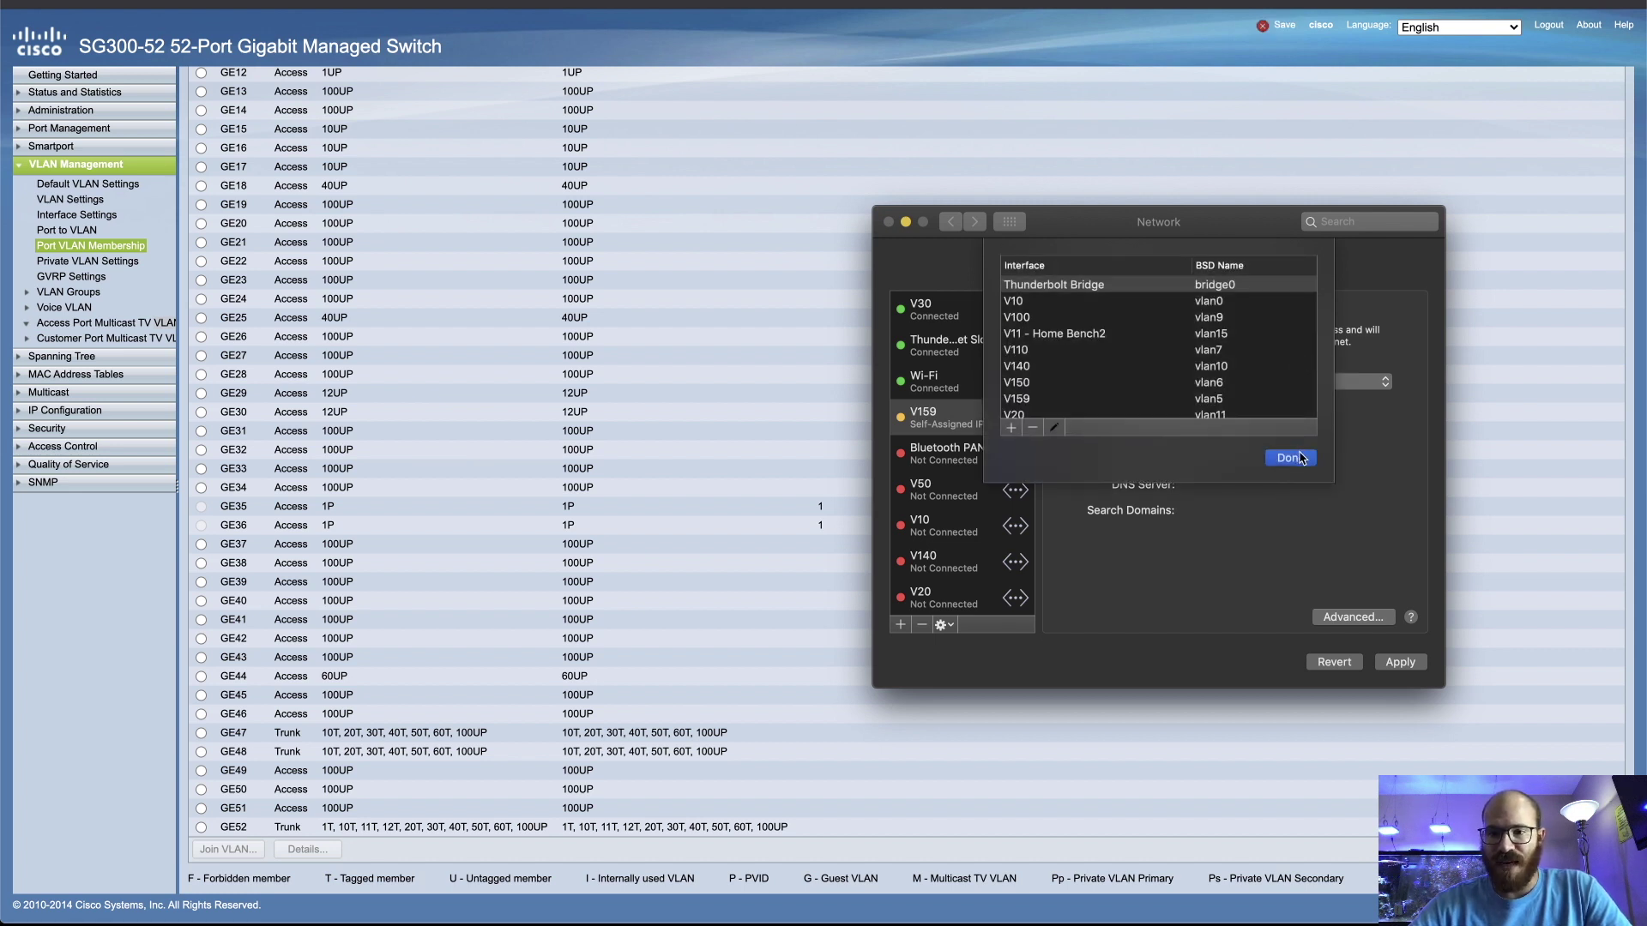
{"action": "left_click", "coordinate": [1298, 458]}
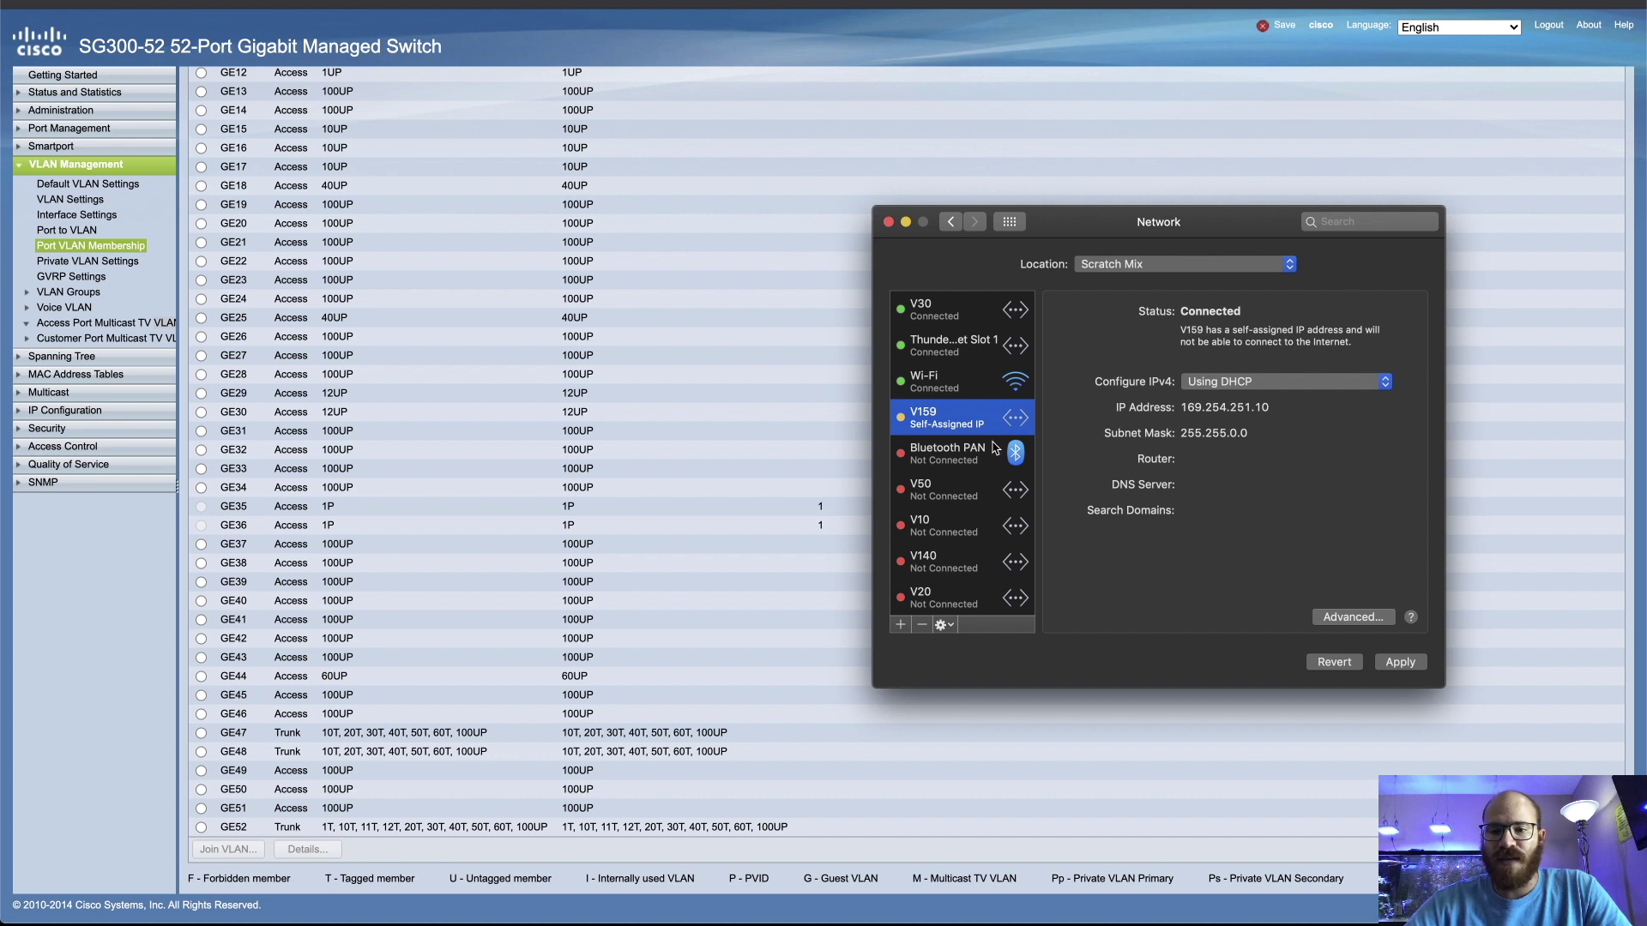
Select V11 - Home Bench2 and apply so it gets DHCP address 192.168.1.100
{"action": "scroll", "coordinate": [994, 447], "scroll_direction": "down", "scroll_amount": 10}
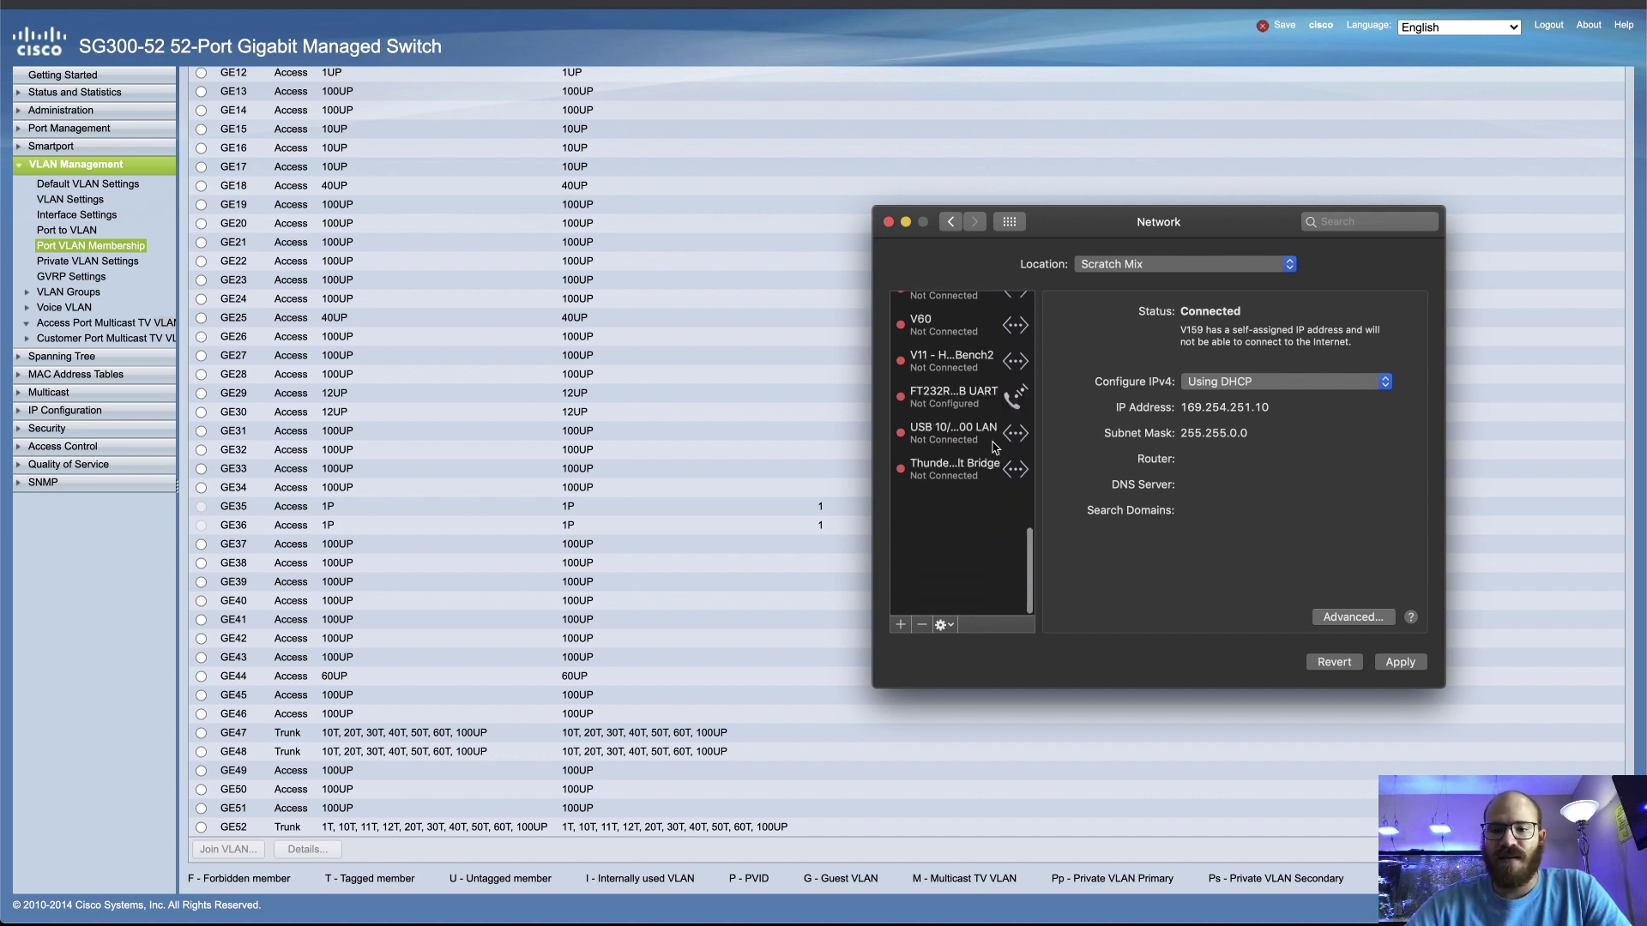
{"action": "scroll", "coordinate": [994, 448], "scroll_direction": "up", "scroll_amount": 5}
{"action": "scroll", "coordinate": [994, 447], "scroll_direction": "down", "scroll_amount": 8}
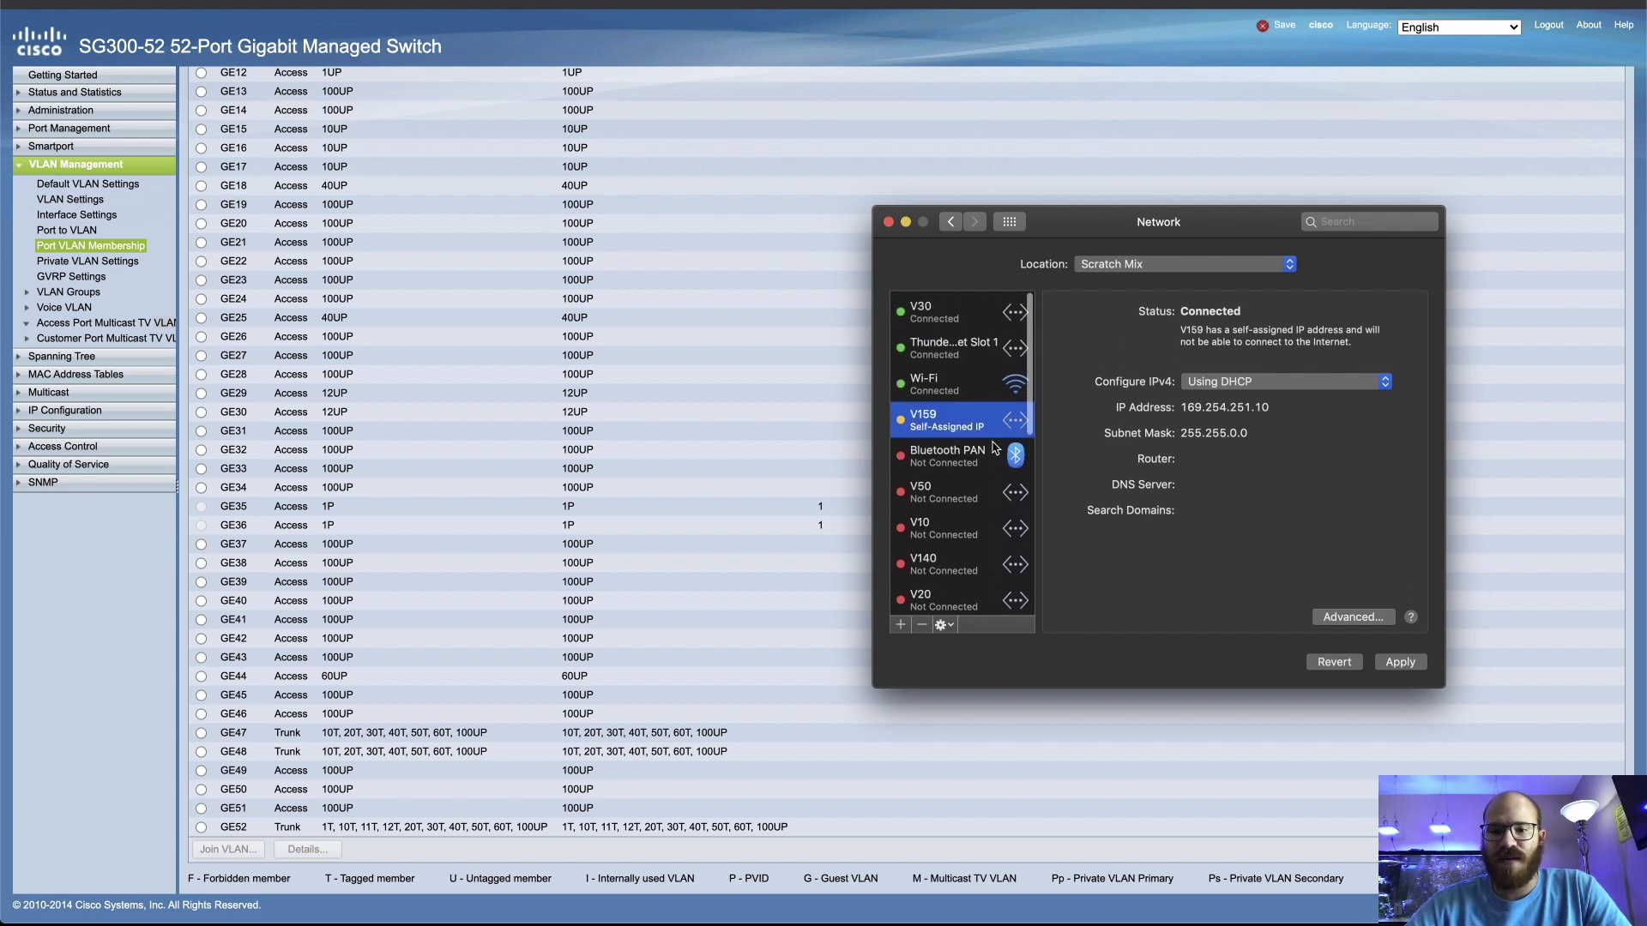
{"action": "scroll", "coordinate": [994, 448], "scroll_direction": "up", "scroll_amount": 2}
{"action": "left_click", "coordinate": [920, 487]}
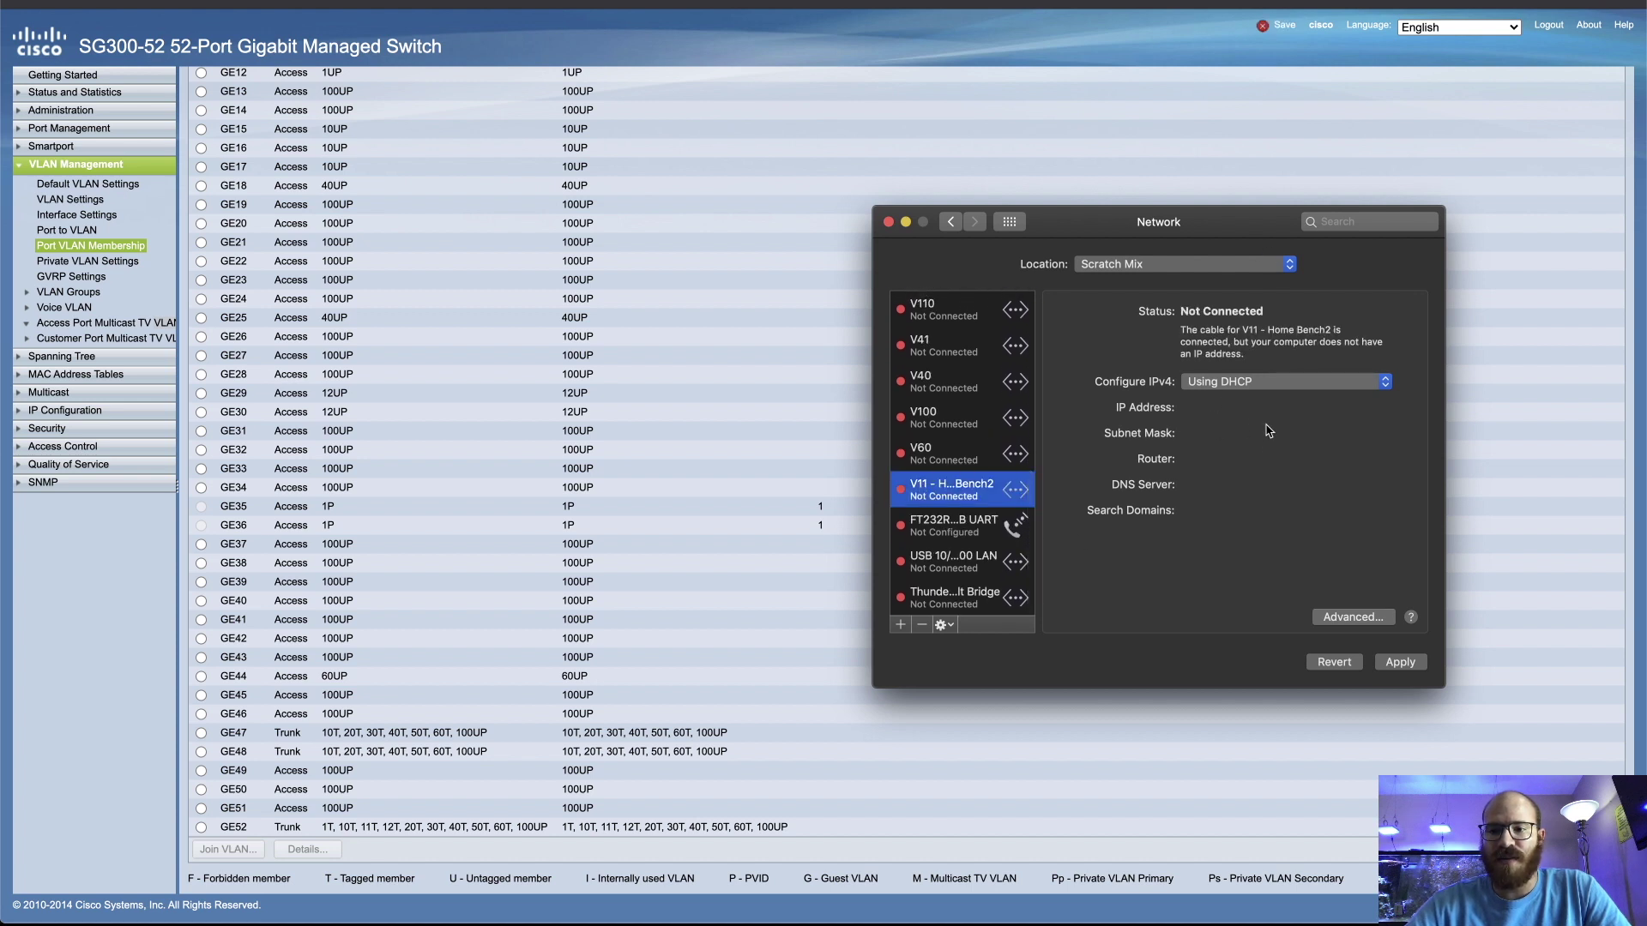
{"action": "left_click", "coordinate": [1398, 662]}
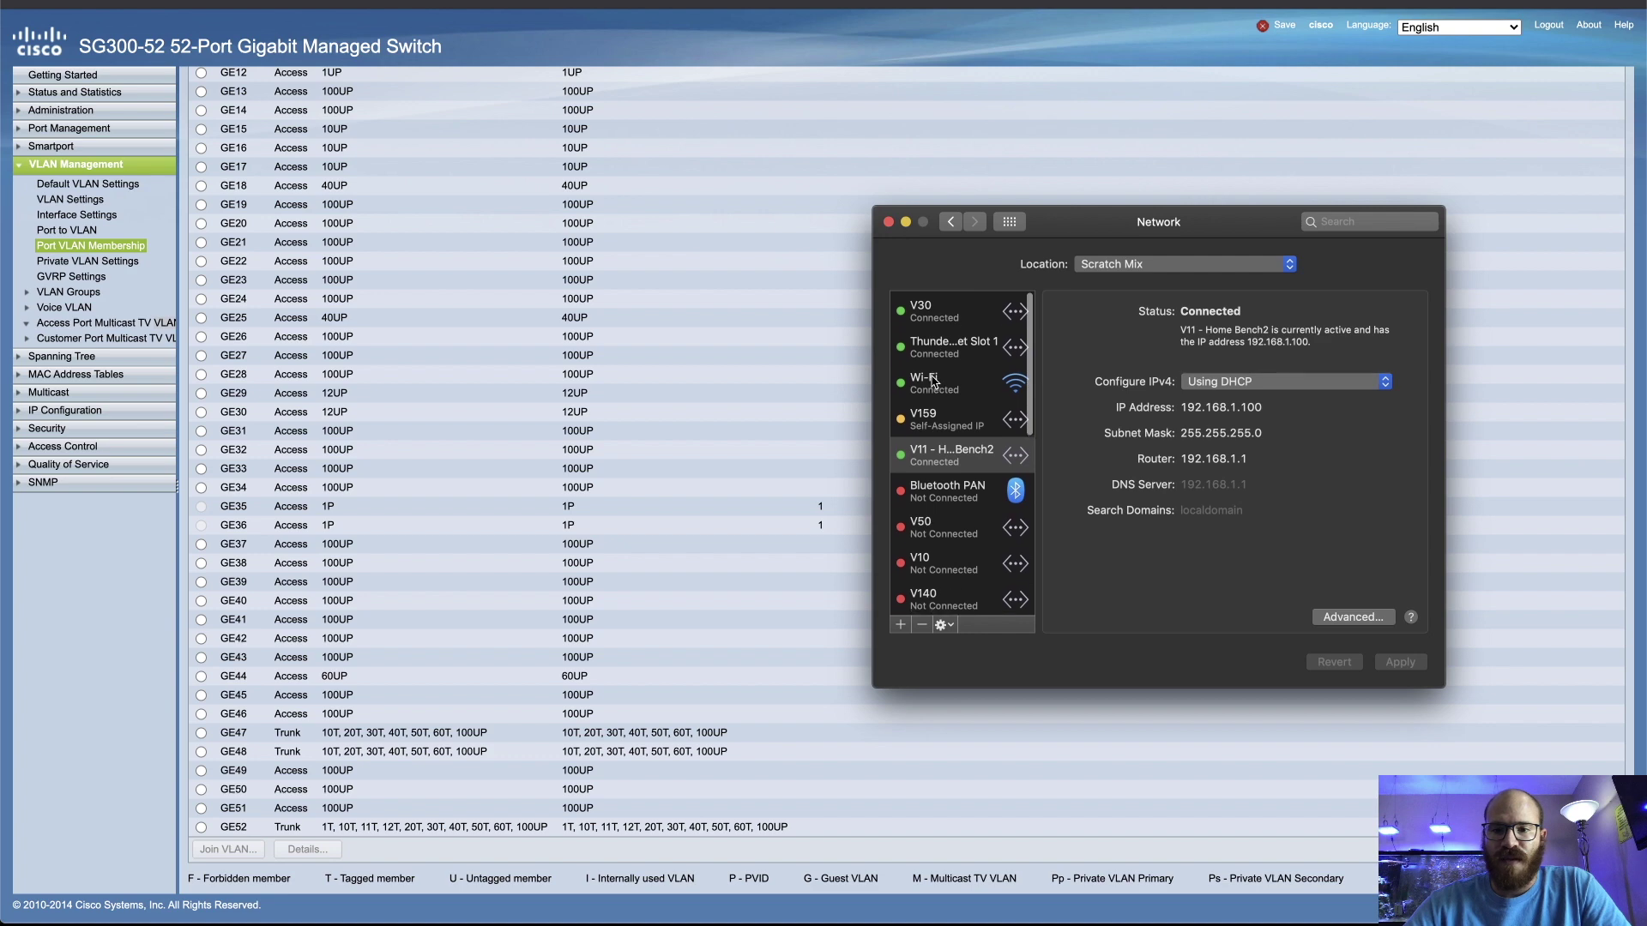
Quit Network preferences and load 192.168.1.1 in a new tab, bypassing the certificate warning
{"action": "key", "text": "super+q"}
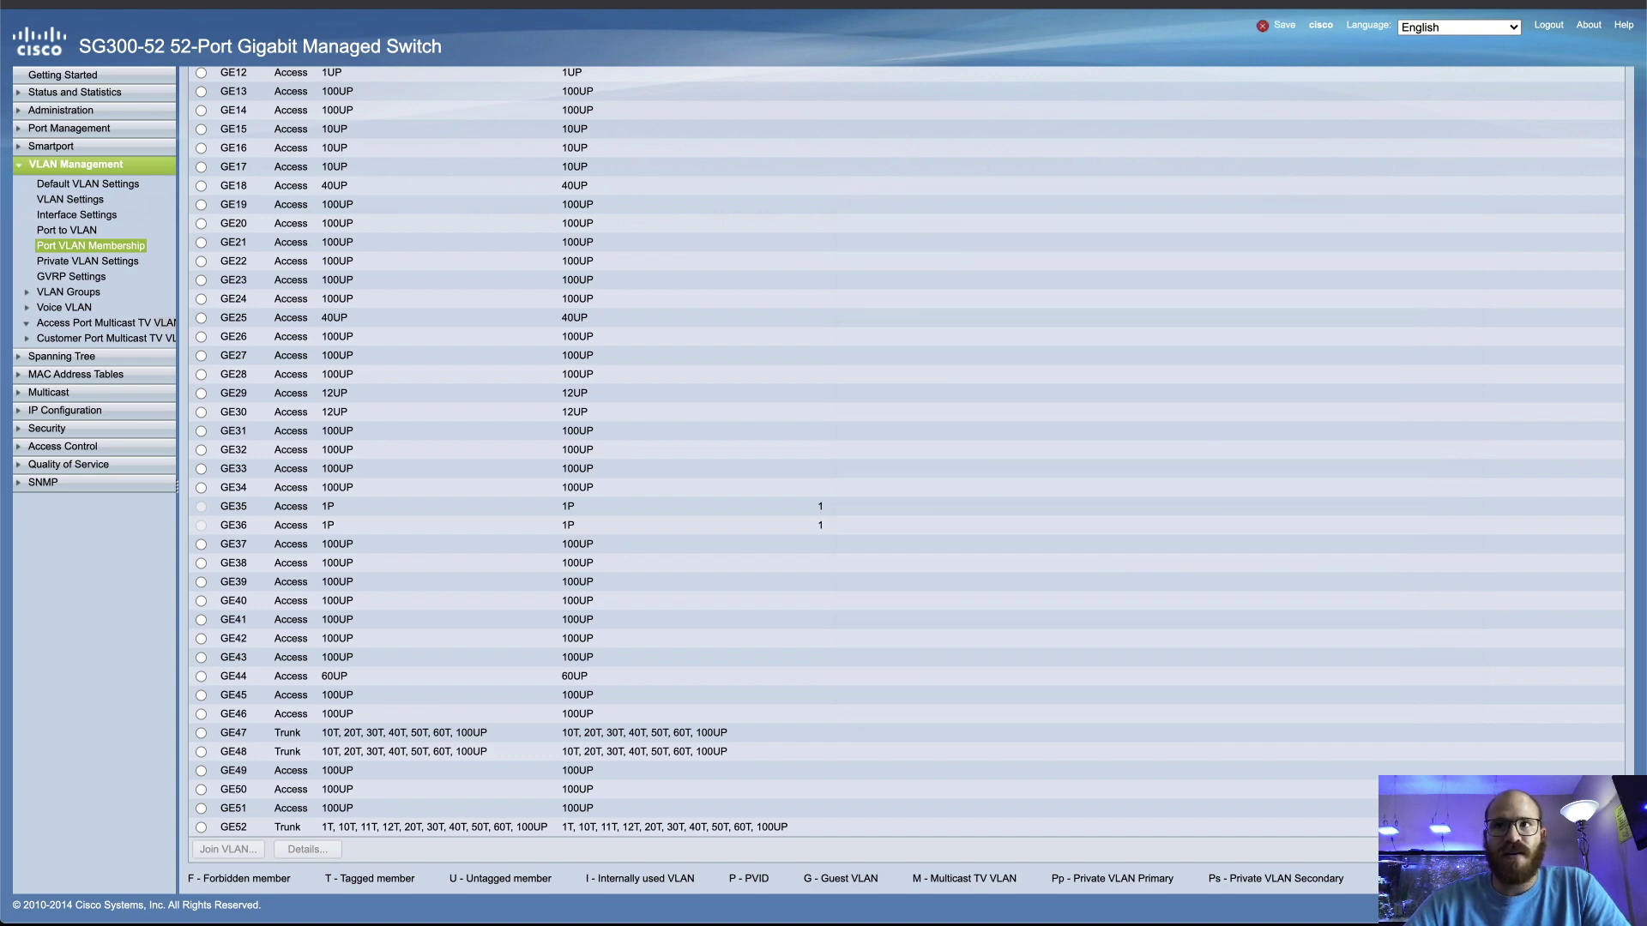
{"action": "key", "text": "super+t"}
{"action": "type", "text": "192.168.1.1"}
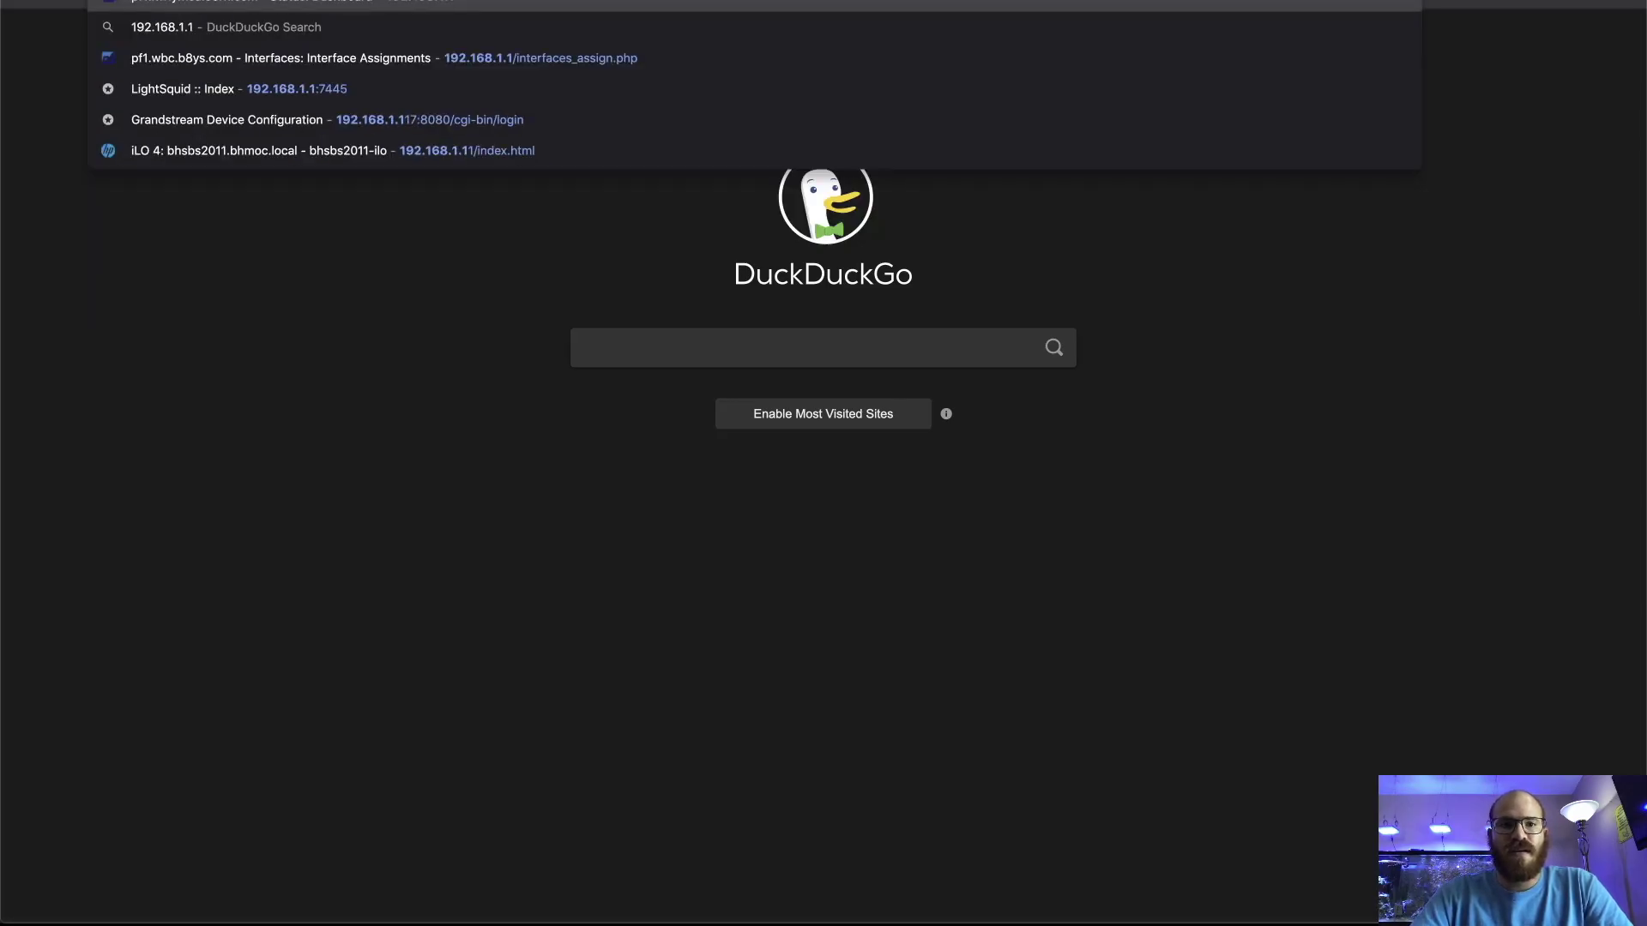
{"action": "key", "text": "Return"}
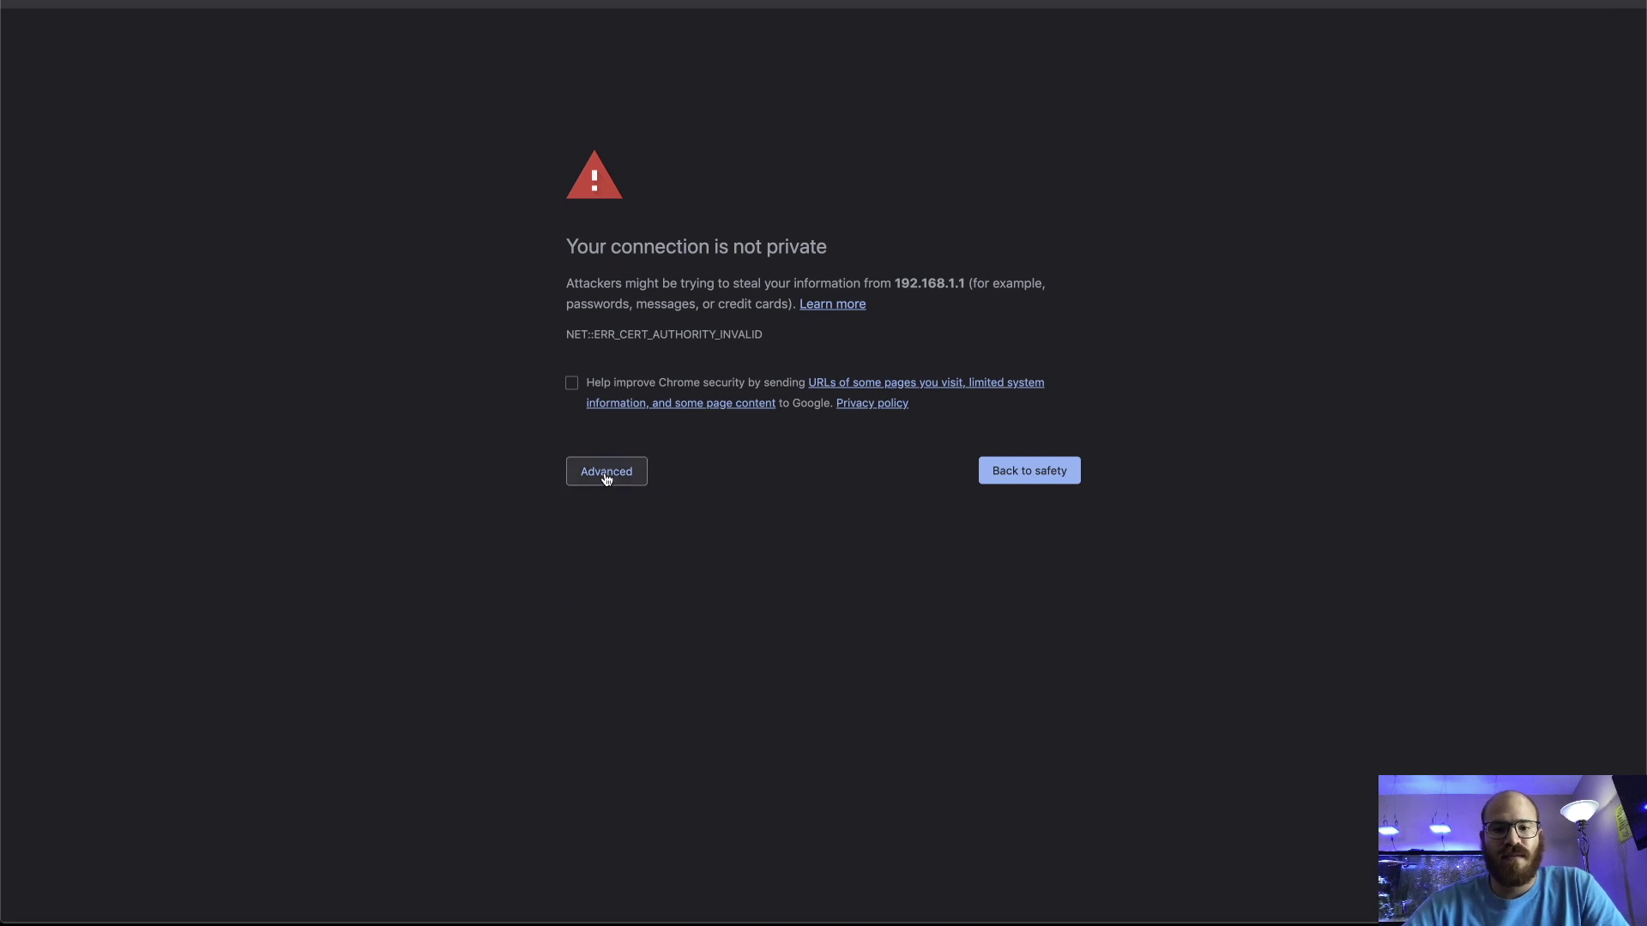
{"action": "left_click", "coordinate": [605, 472]}
{"action": "left_click", "coordinate": [645, 604]}
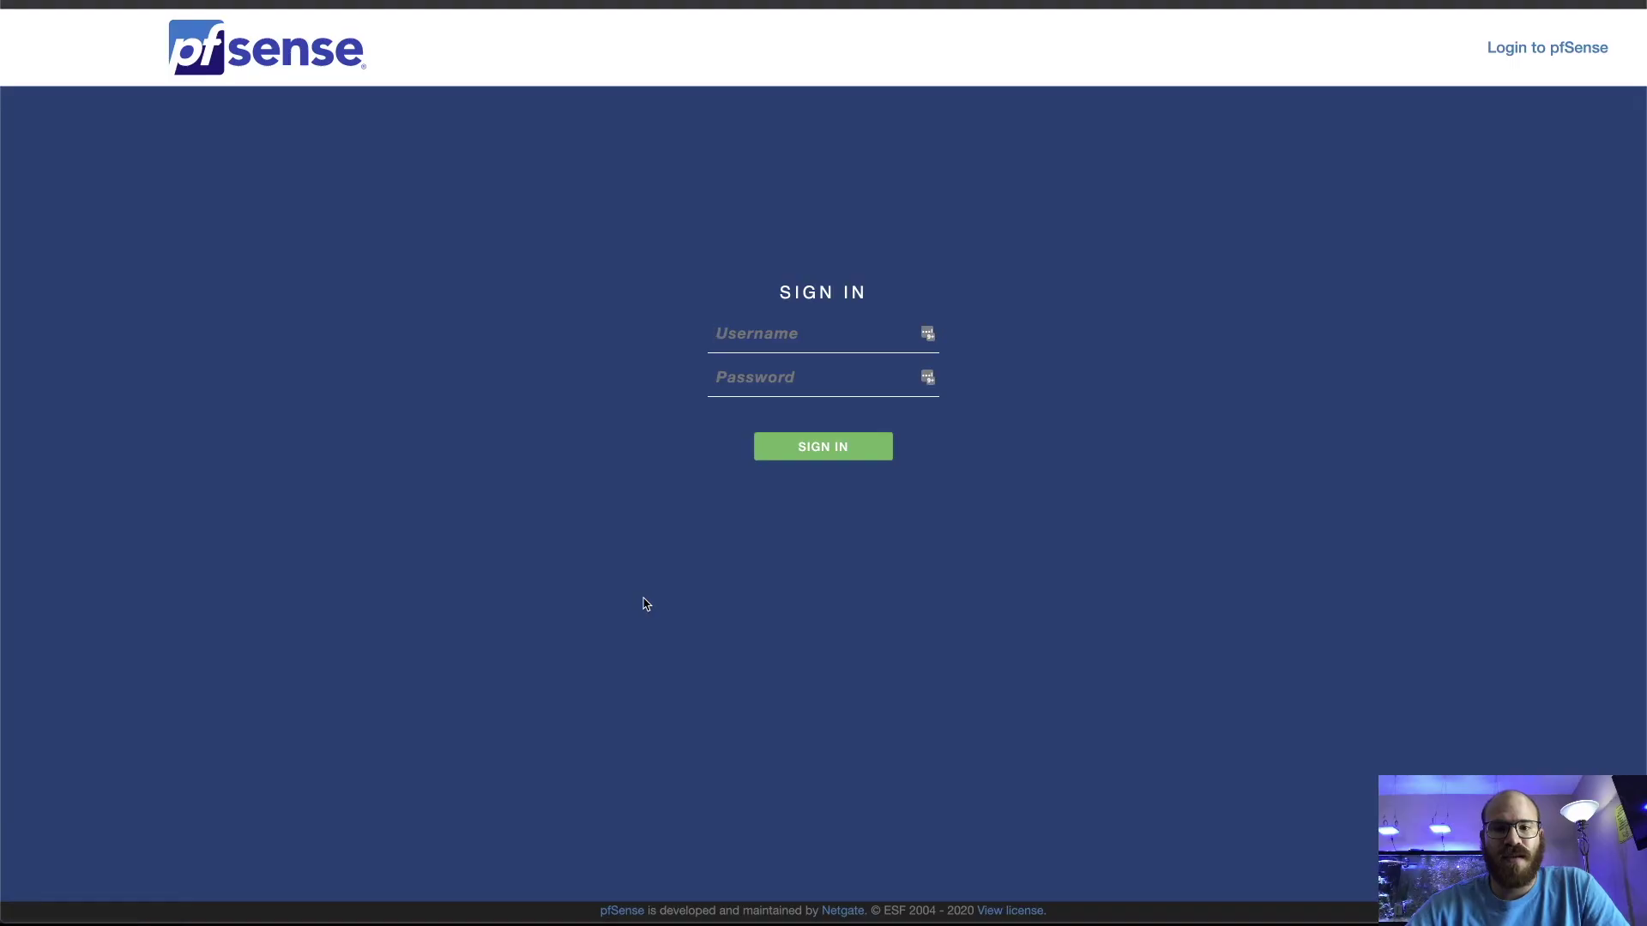